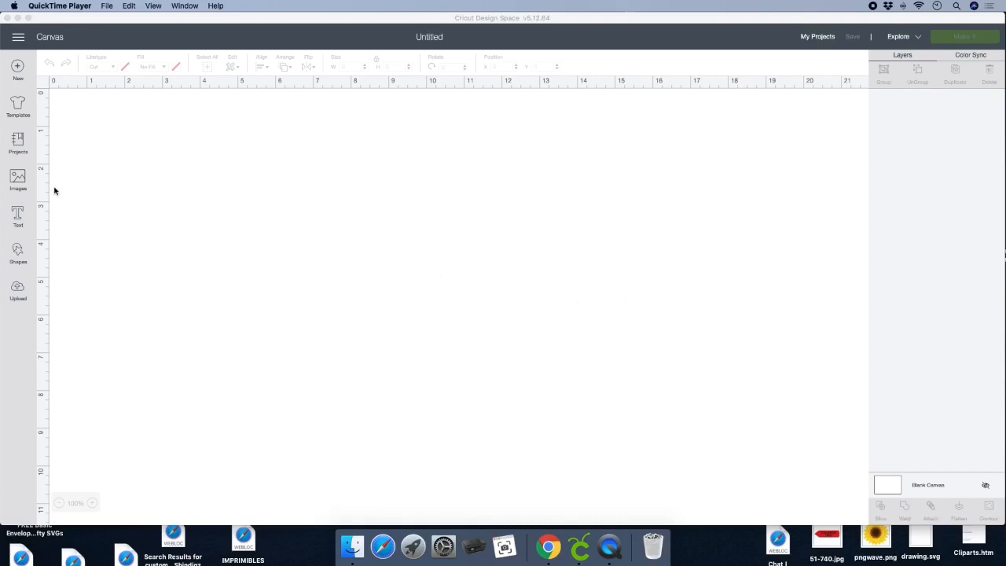
- Search the image library for "crayon"
left_click(173, 217)
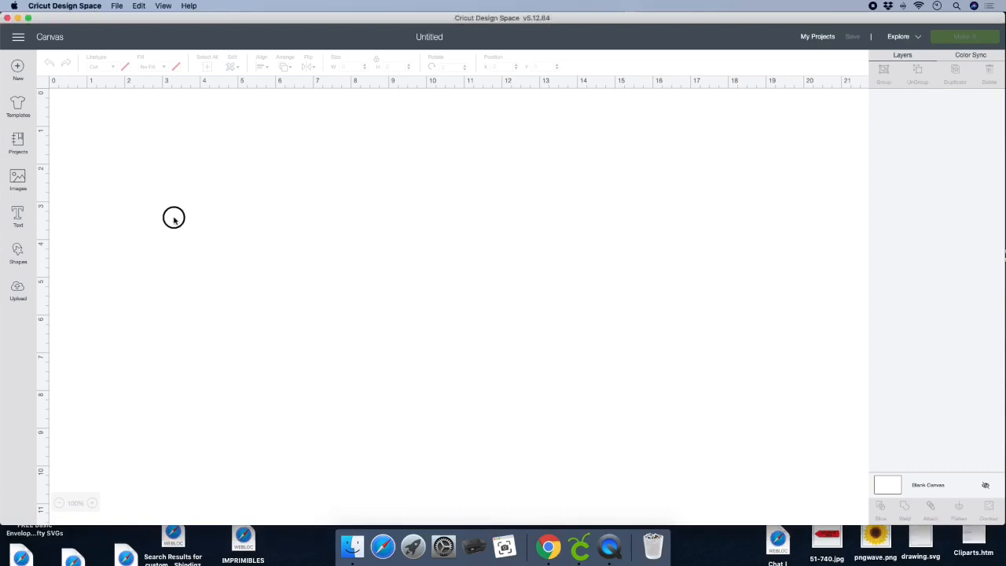
left_click(17, 178)
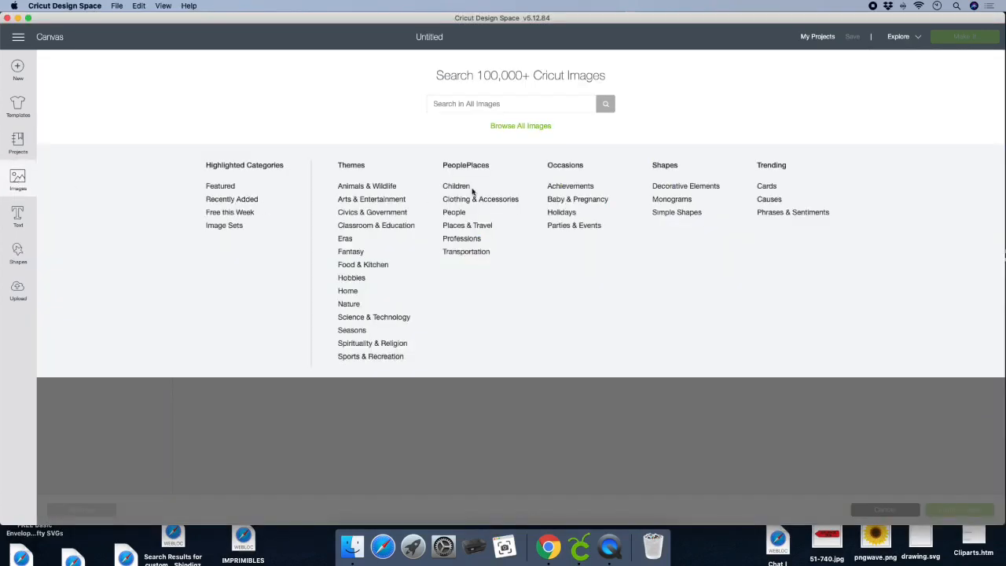
left_click(520, 106)
type("crayon")
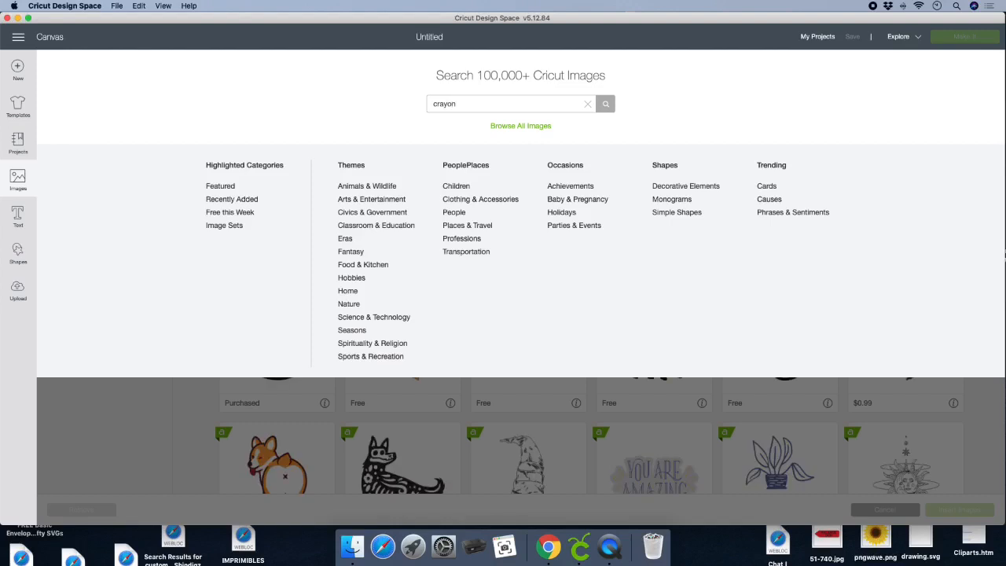
key("Return")
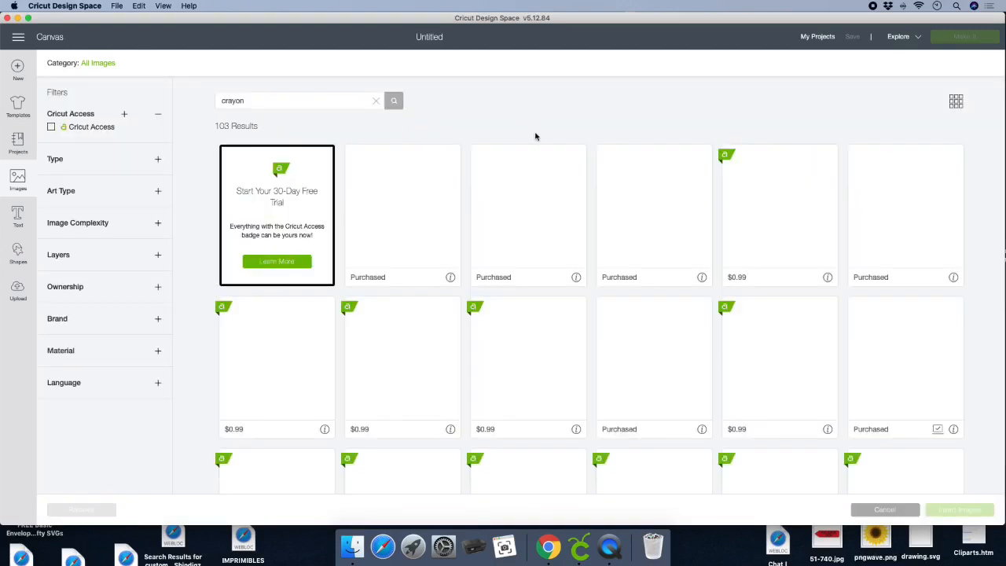
- Filter the crayon images to uploaded ones and insert the yellow crayon box template onto the canvas
left_click(82, 286)
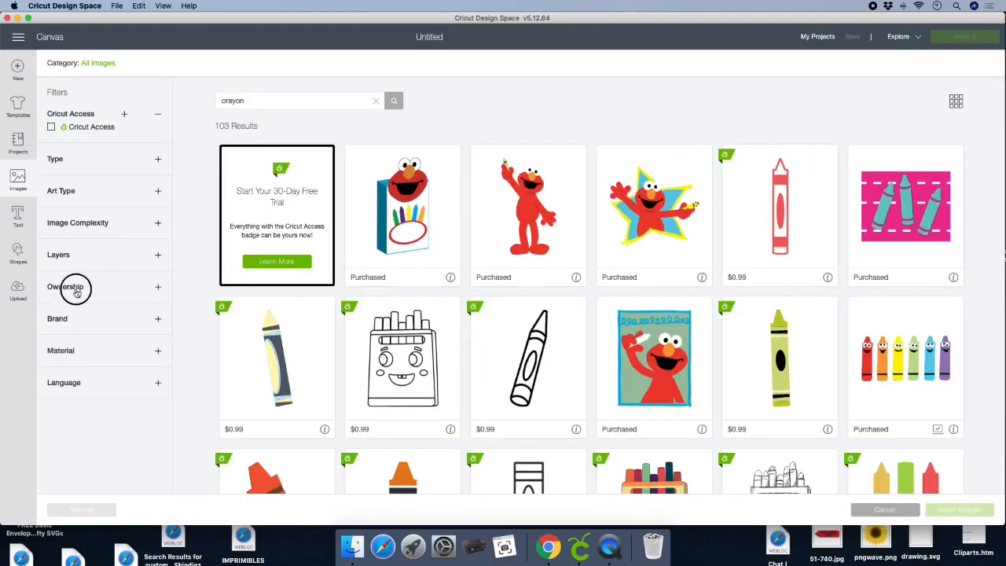
left_click(51, 301)
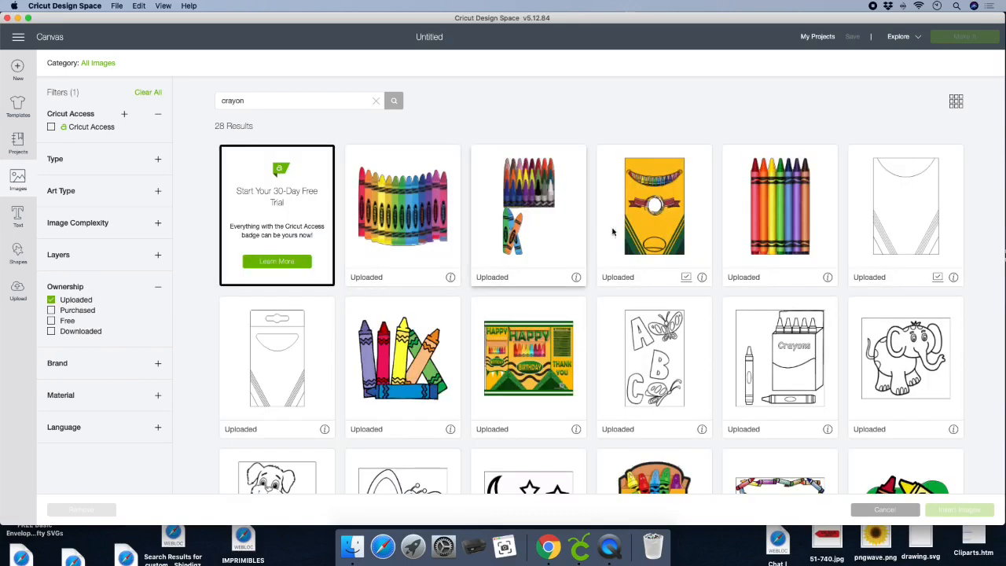
left_click(667, 220)
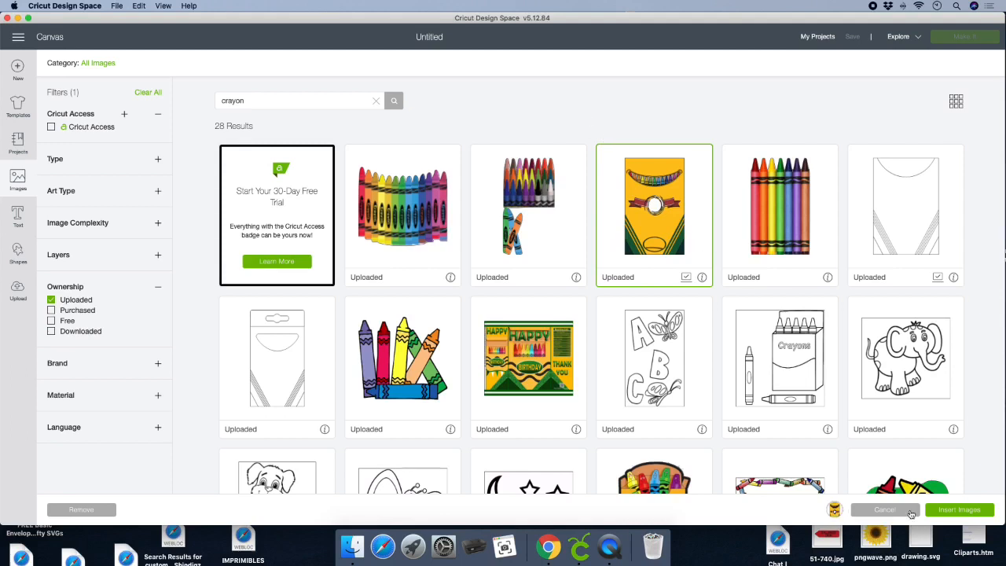
left_click(956, 510)
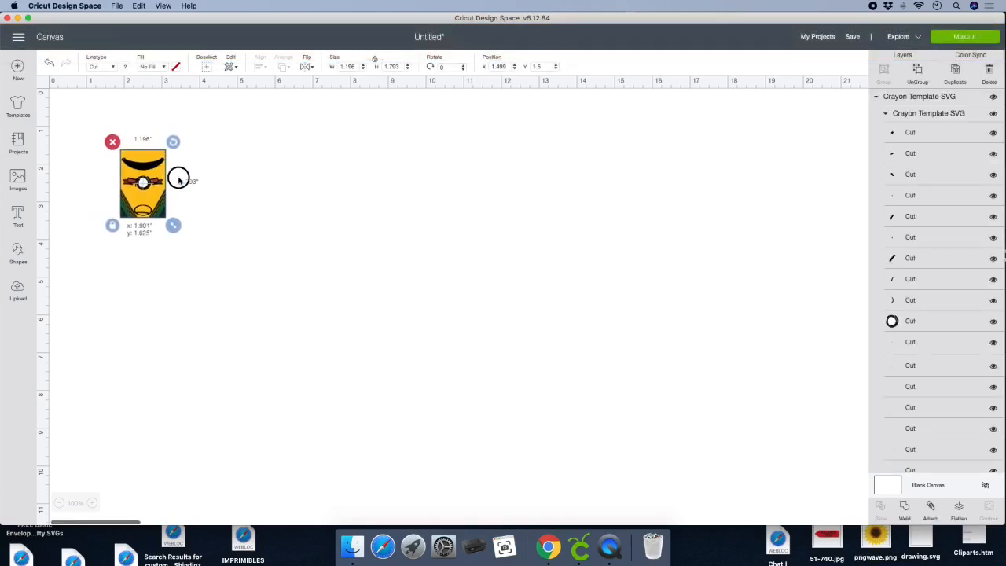
- Enlarge the crayon template to about 4.43 by 6.64 inches and place it at about X 10.96, Y 1.04
left_click_drag(179, 180, 525, 189)
left_click_drag(535, 244, 696, 427)
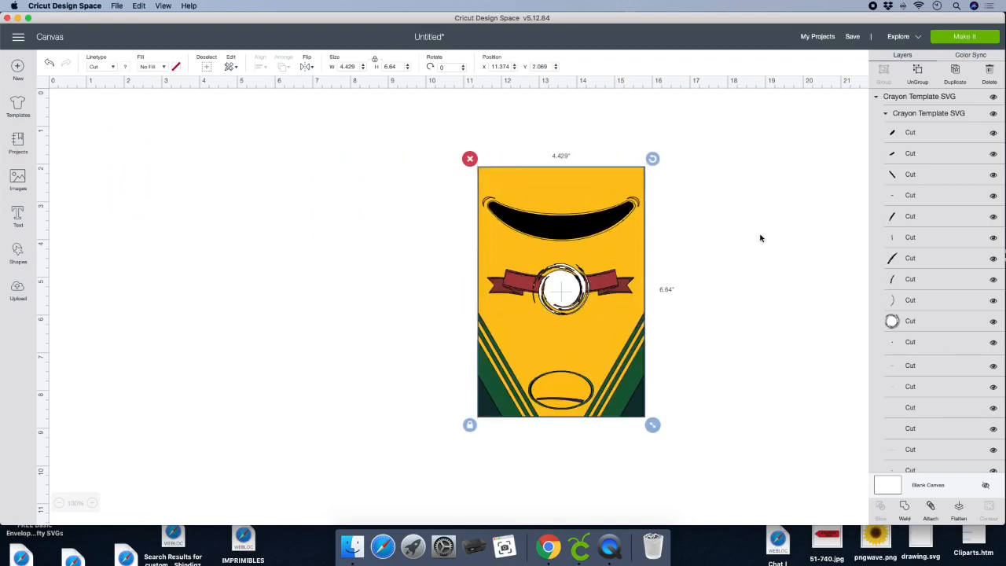
left_click(771, 236)
left_click_drag(593, 221, 577, 186)
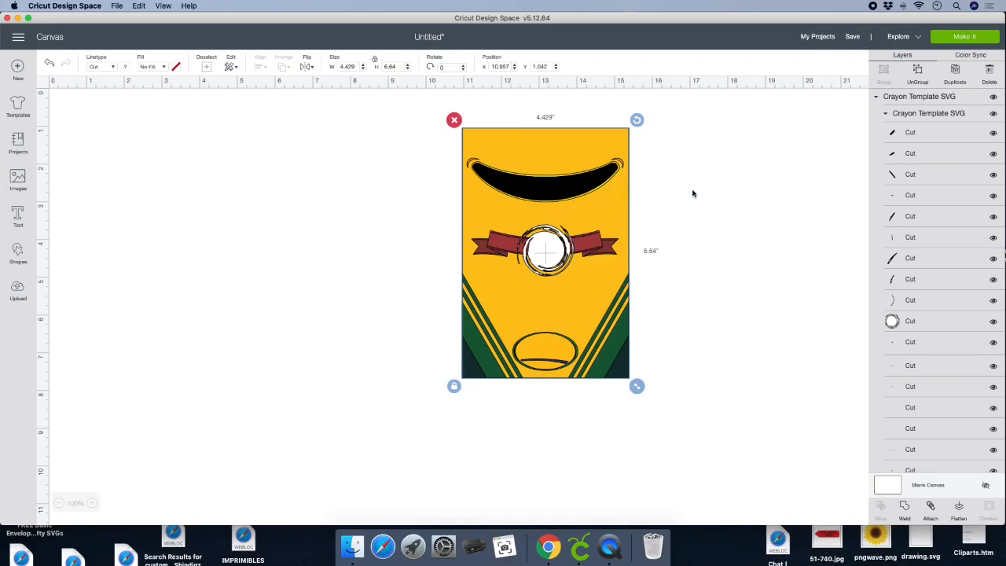
- Ungroup the crayon template into separate layers
scroll(549, 191, "down", 1)
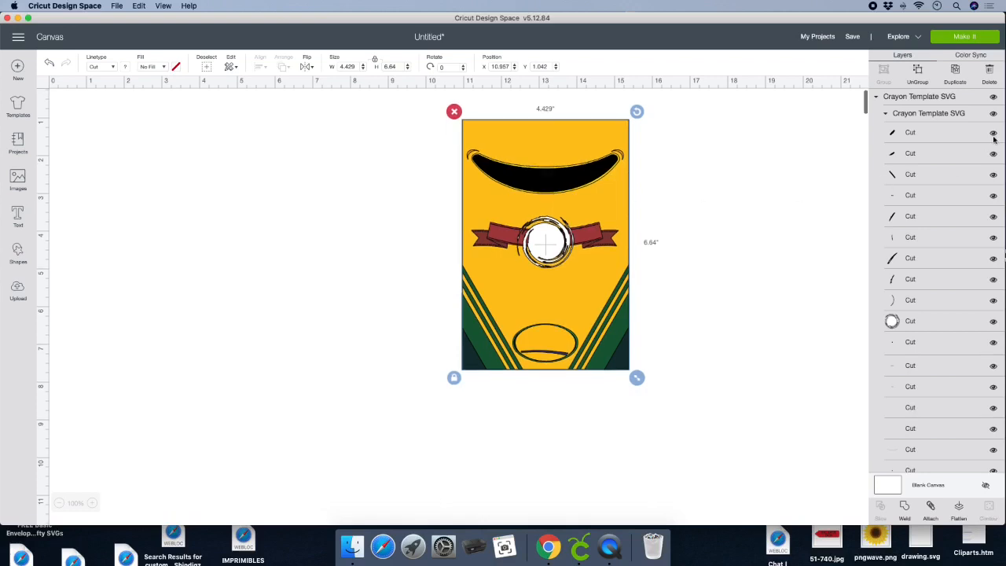
left_click(920, 74)
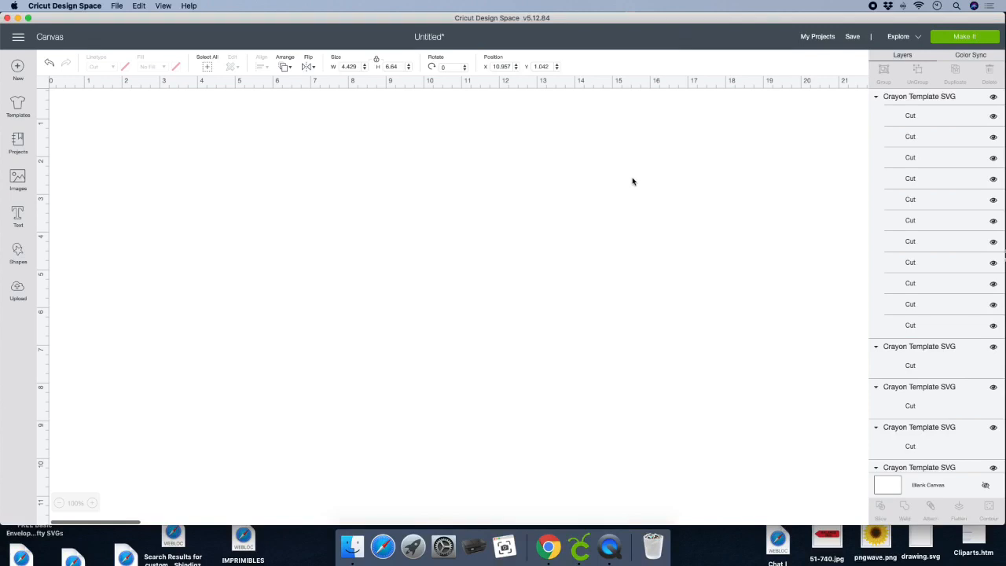
scroll(622, 185, "up", 1)
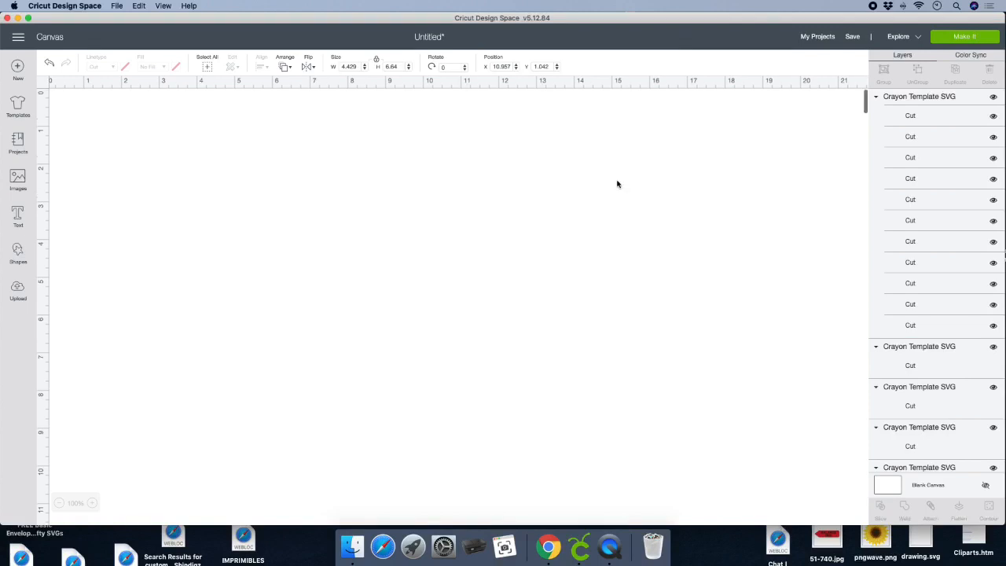
scroll(617, 184, "left", 1)
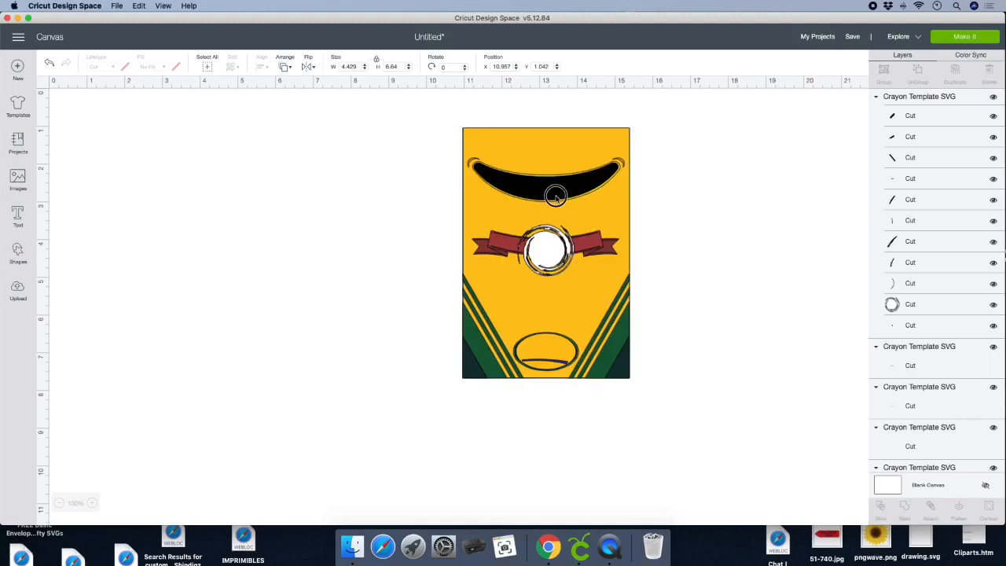
- Delete the black smile-shaped layer covering the row of crayons on the template
left_click(555, 195)
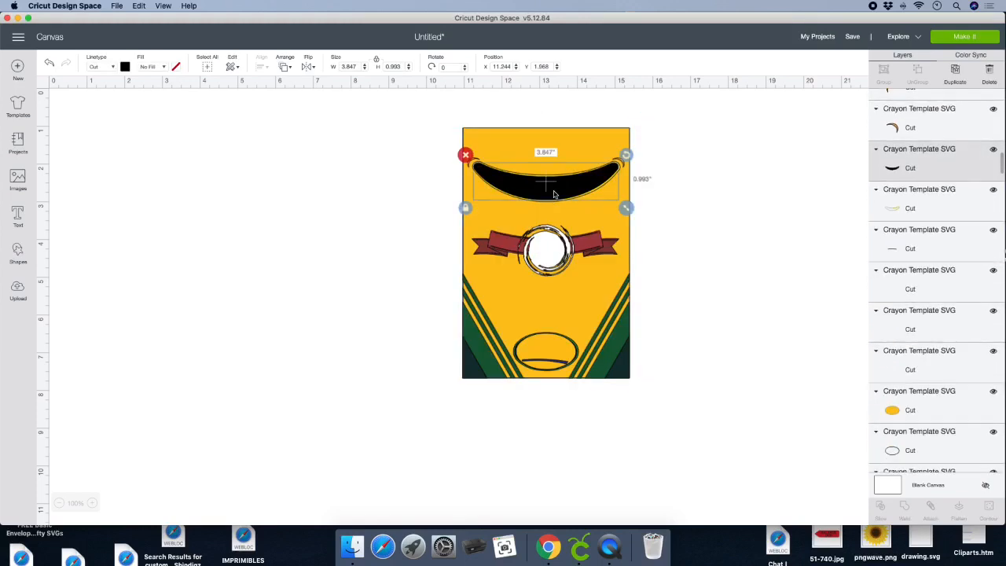
scroll(543, 193, "right", 3)
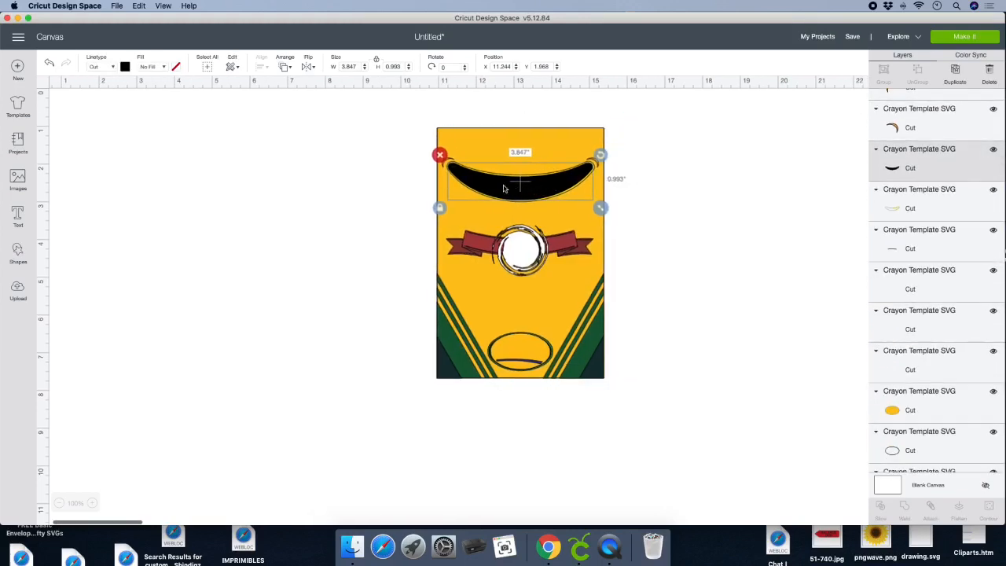
left_click(440, 154)
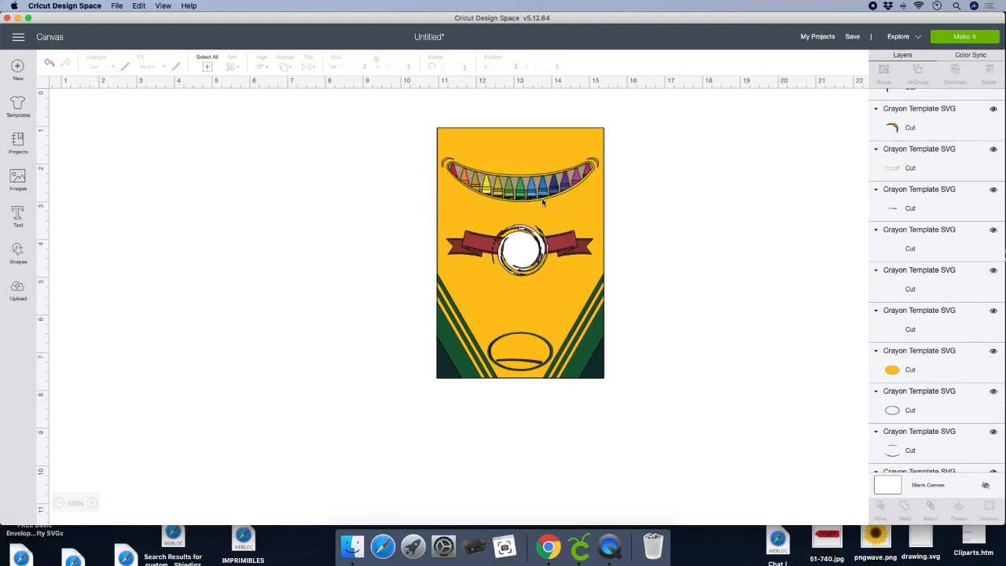
- Add a three-line text with the child's name, "1st" and "BIRTHDAY", and place it beside the upper part of the template
scroll(559, 268, "right", 1)
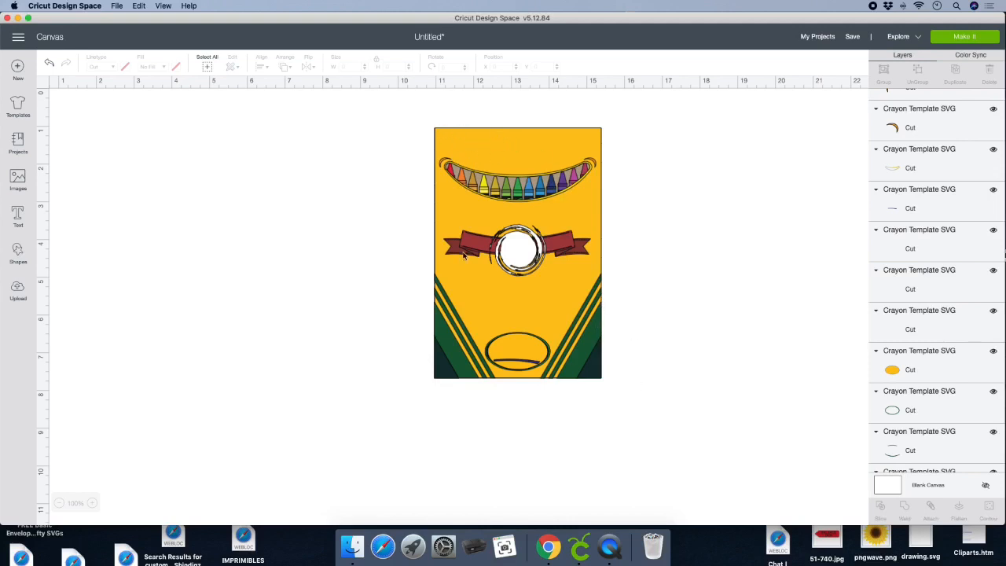
left_click(17, 214)
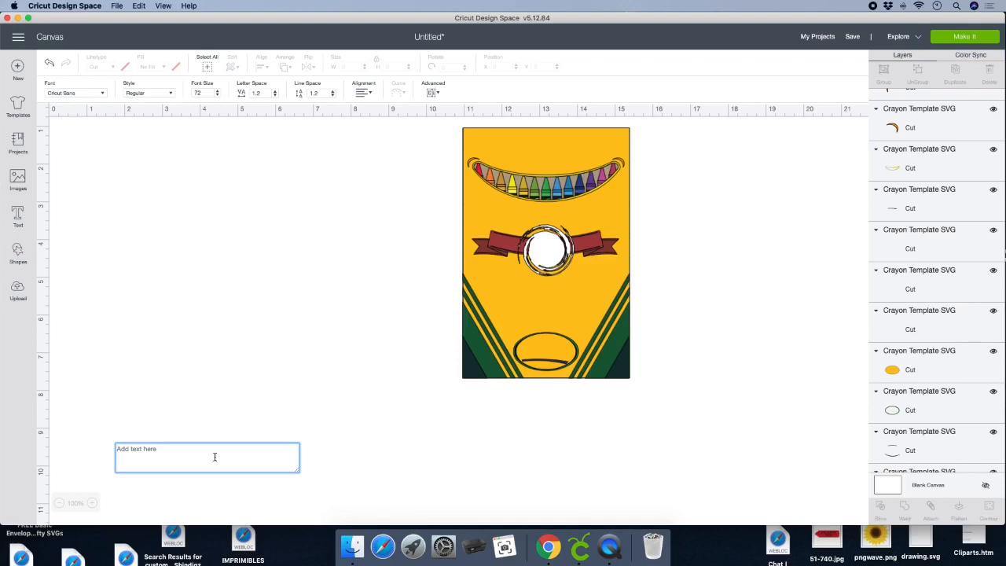
type("A'")
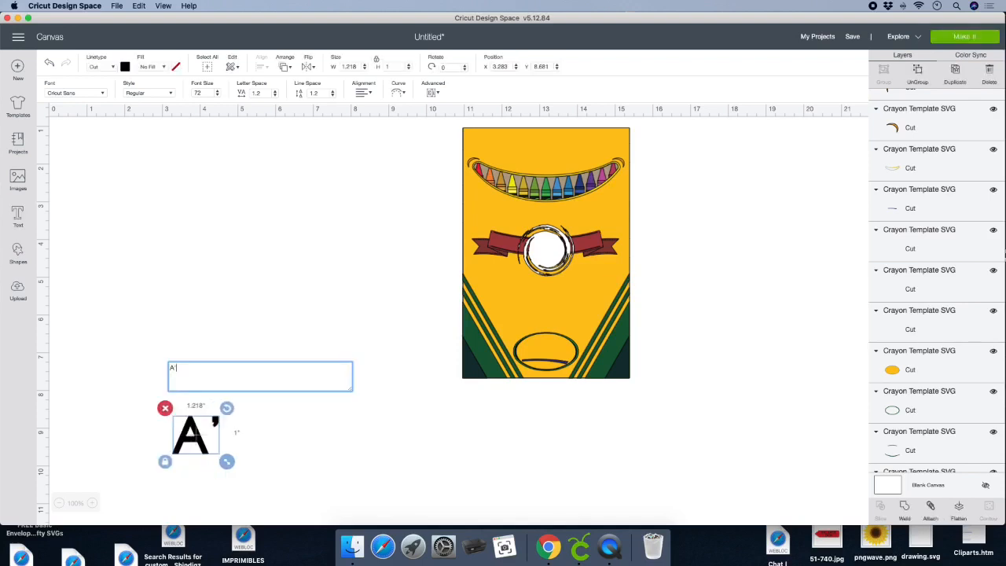
type("NY")
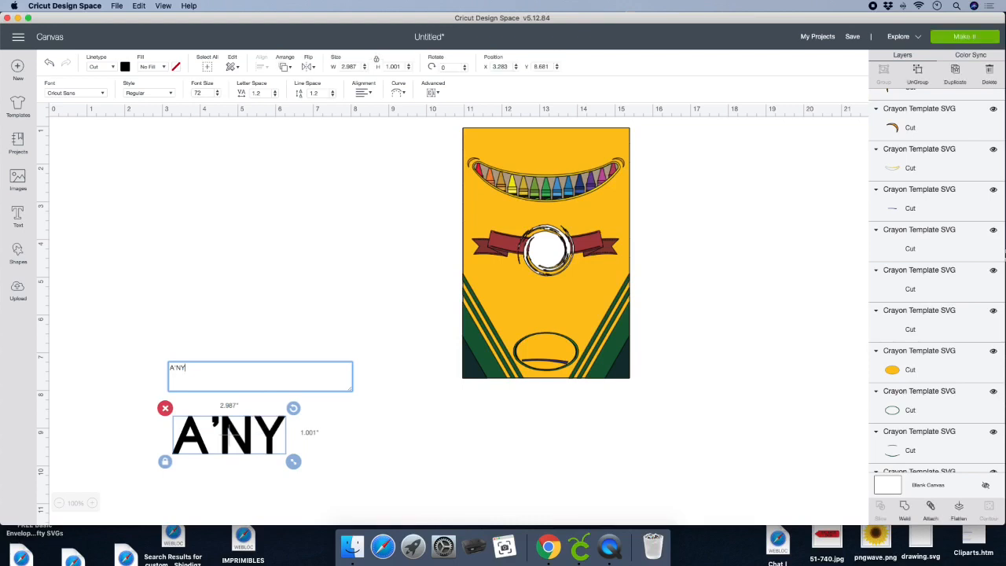
type("LA")
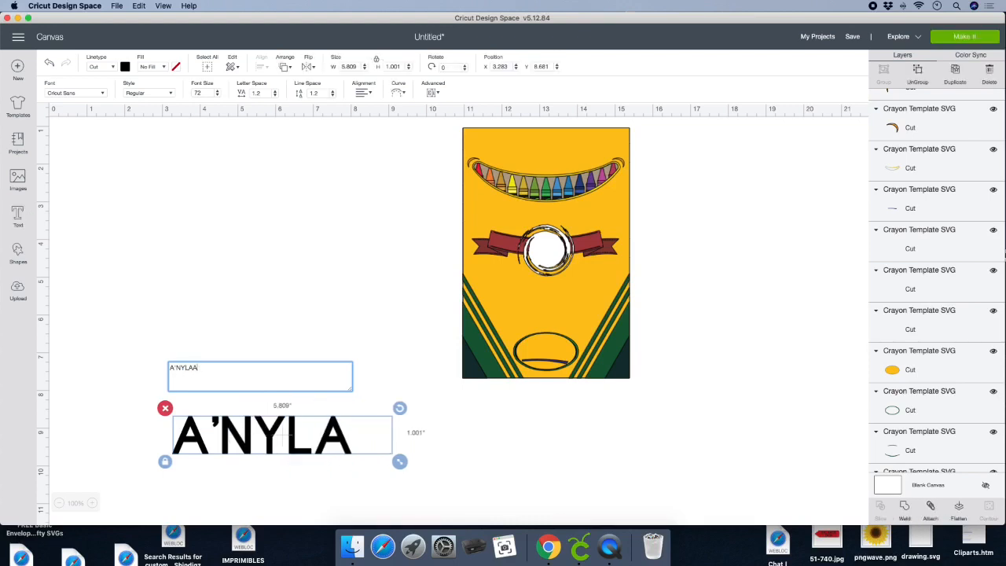
type("A")
key("Return")
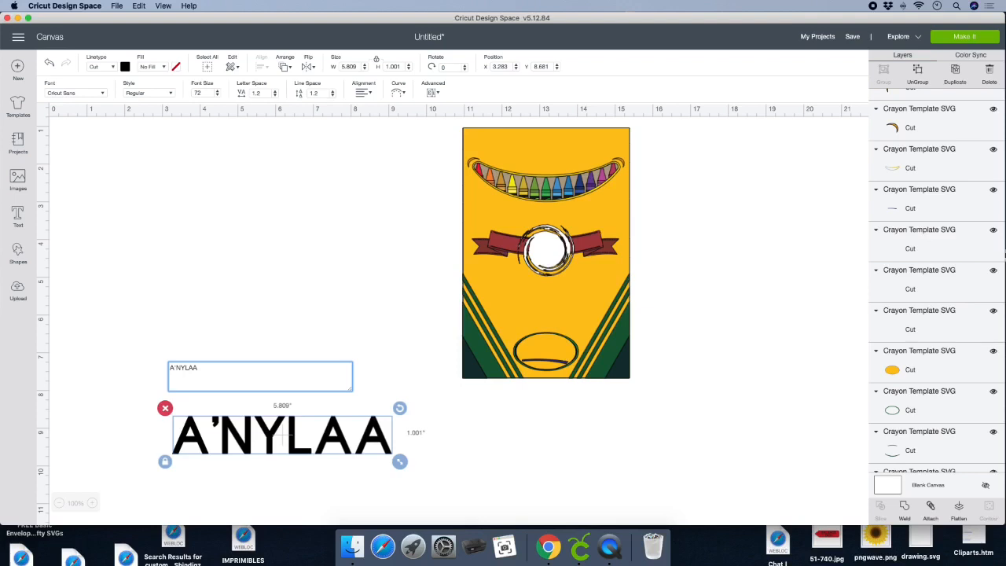
type("1")
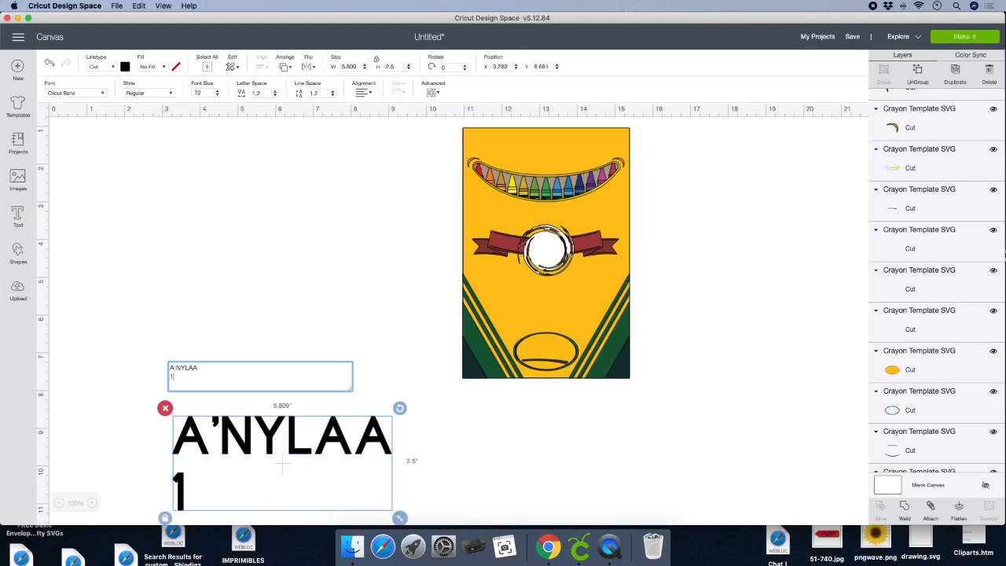
type("st")
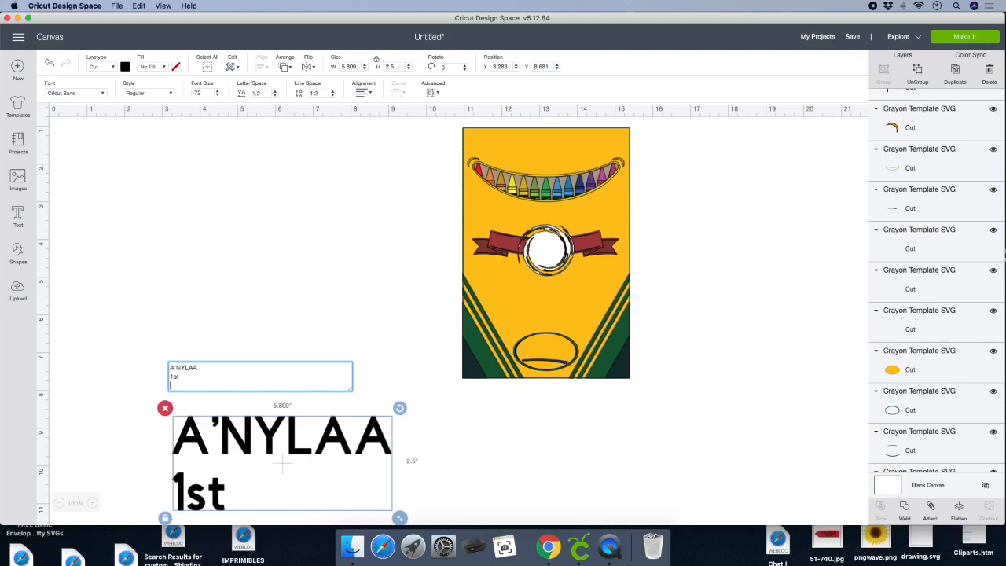
key("Return")
type("B")
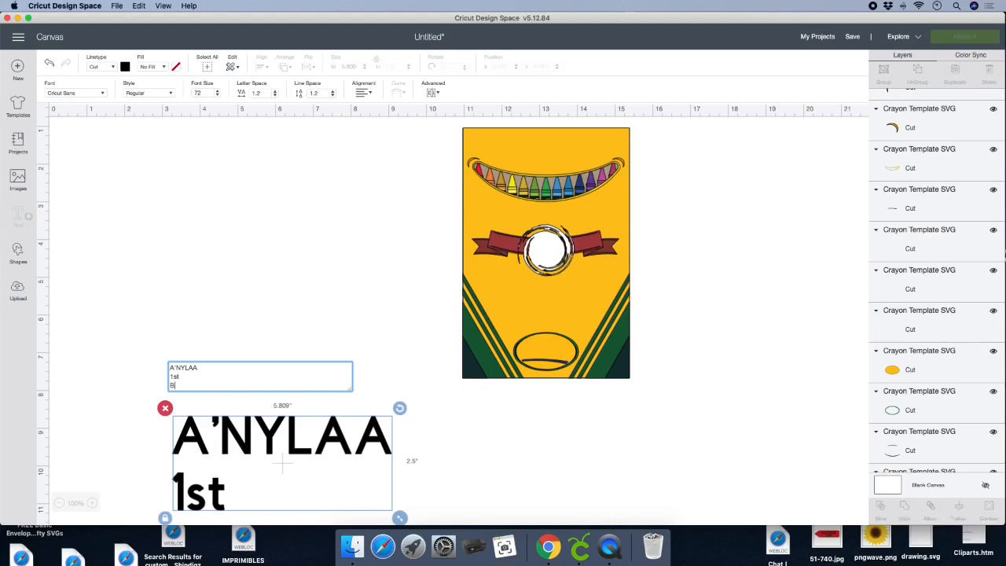
type("IRTHDAY")
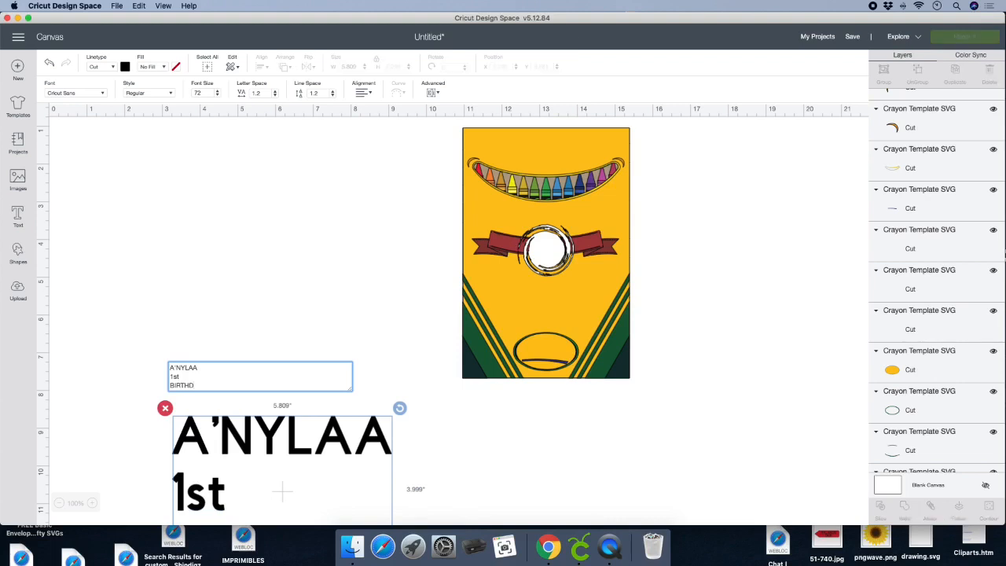
left_click(297, 446)
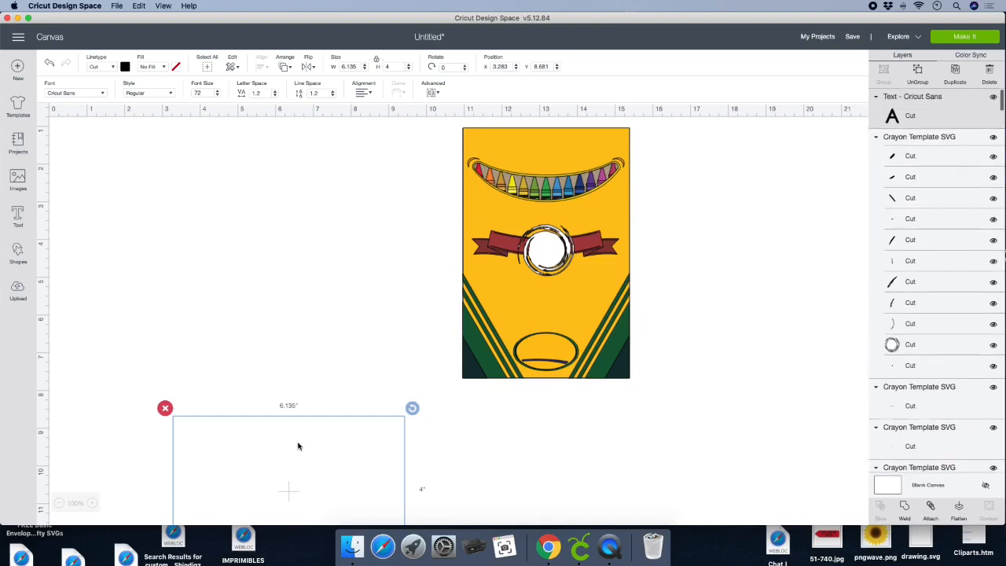
left_click_drag(297, 446, 310, 134)
- Add a second text reading "Thank You / for coming to / my party!" on three lines below the birthday text
left_click(18, 216)
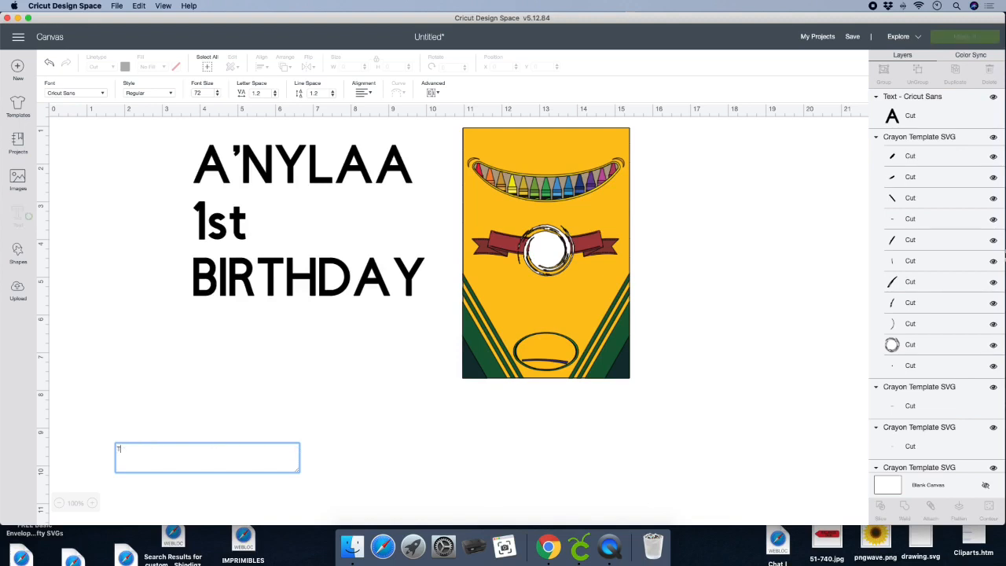
type("Th")
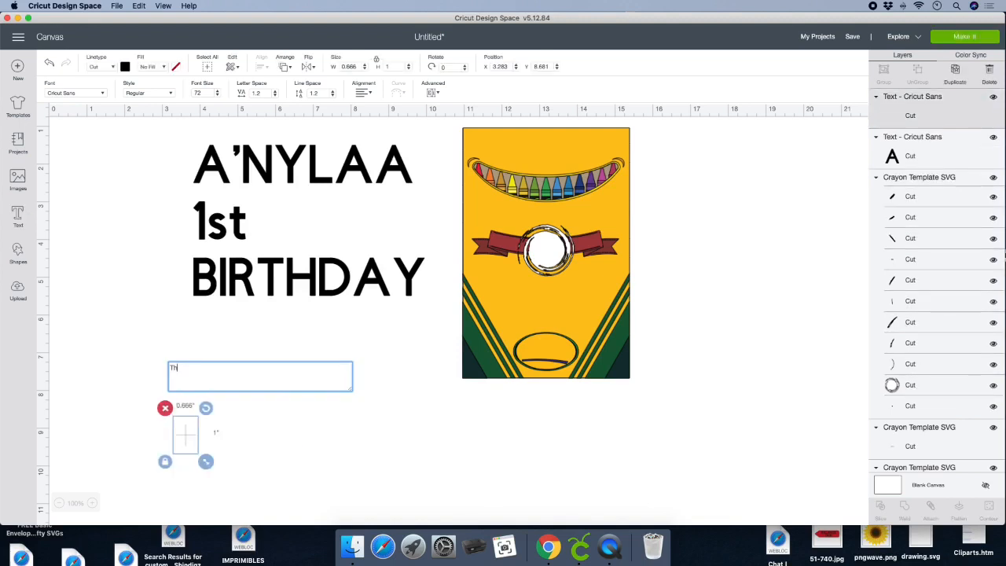
type("ank You")
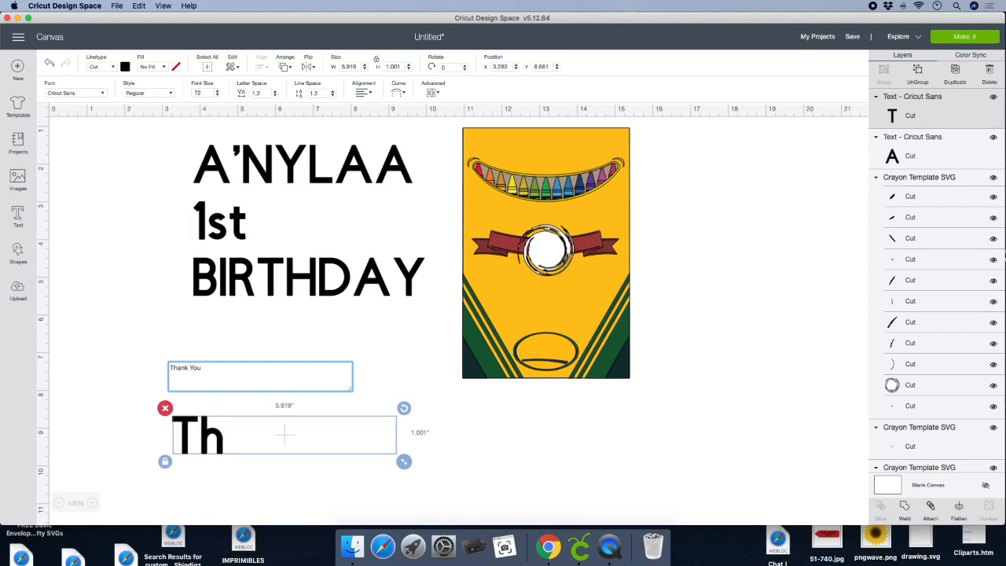
key("Return")
type("for coming")
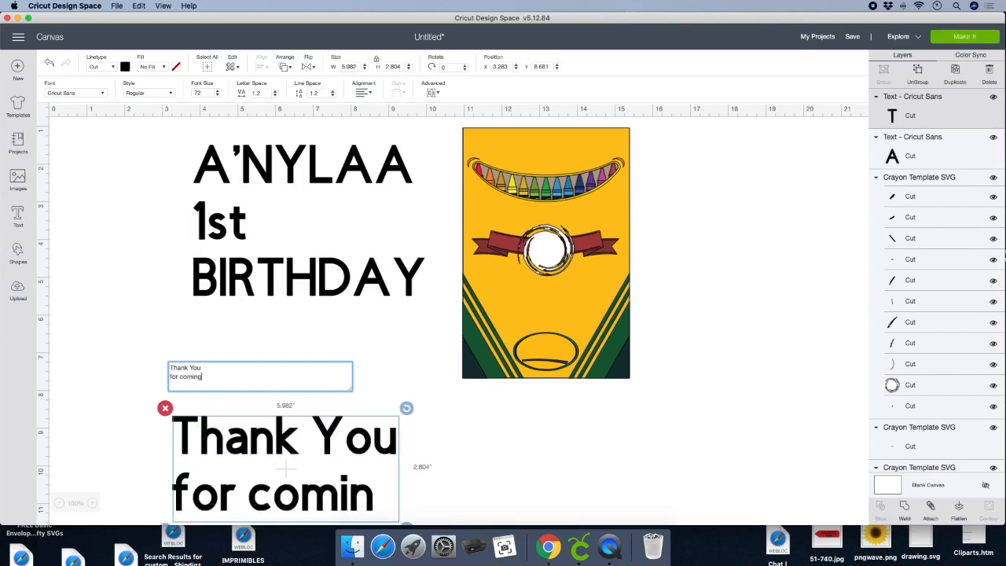
type("to")
key("Return")
type("my")
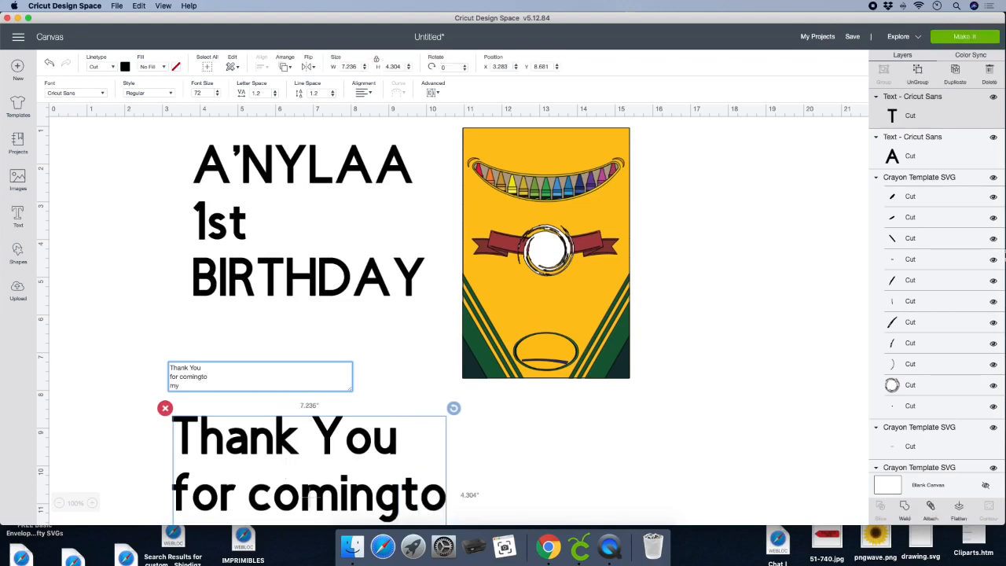
left_click(198, 377)
type("to my")
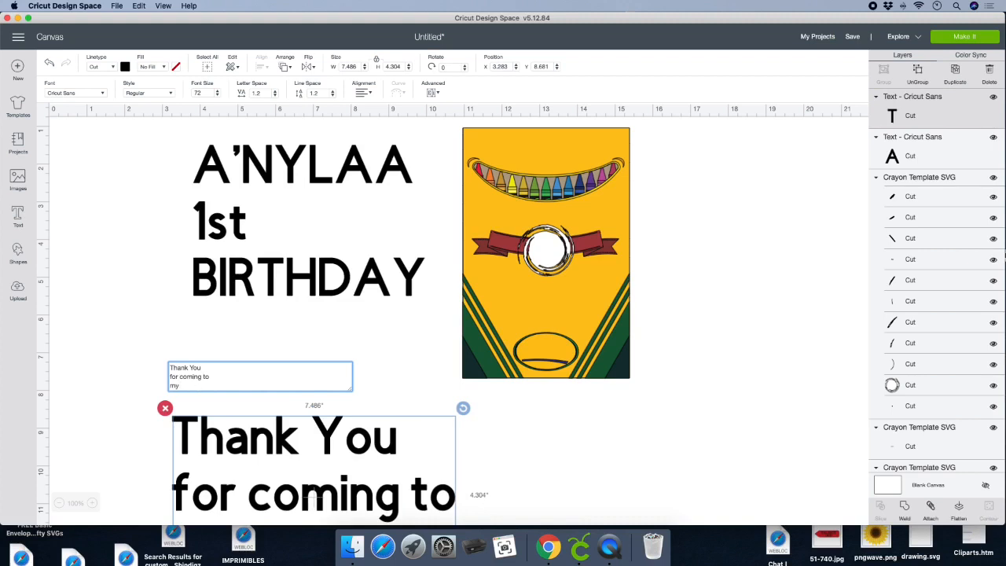
type(" party!")
left_click(375, 441)
left_click(302, 258)
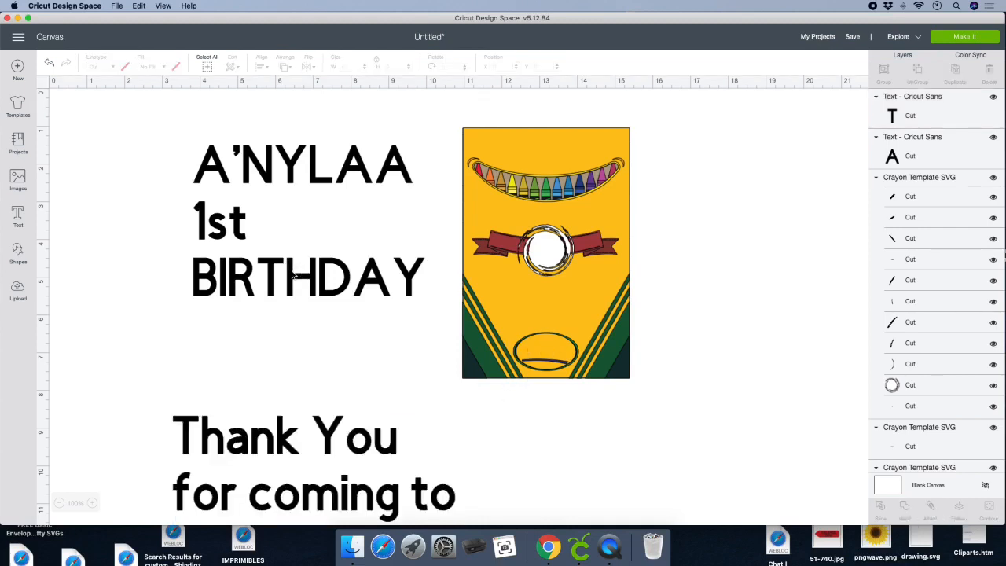
- Change the font of the three-line birthday text to Cuttin' Up - Cartoon, searching the fonts for "cuttin"
left_click(252, 190)
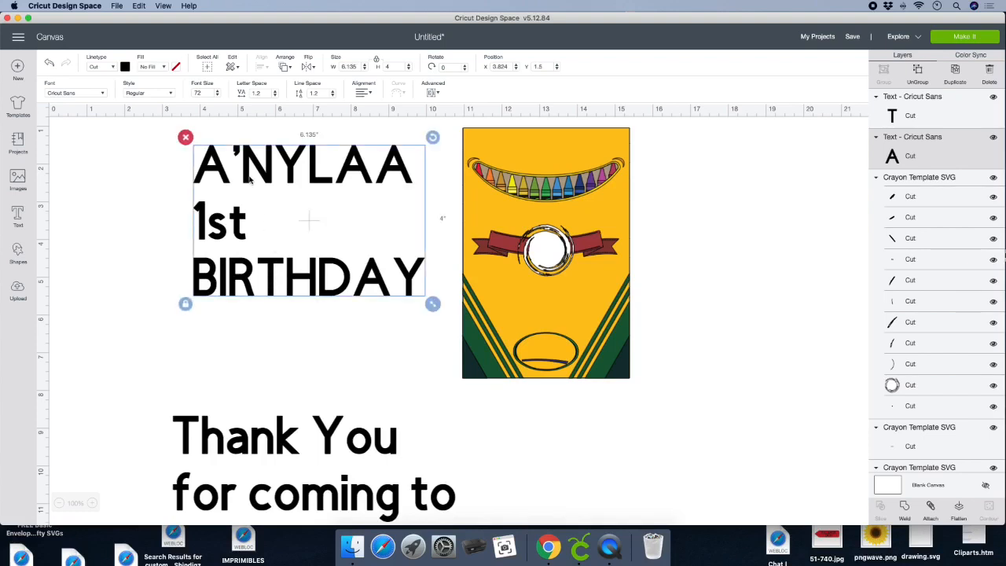
left_click(86, 92)
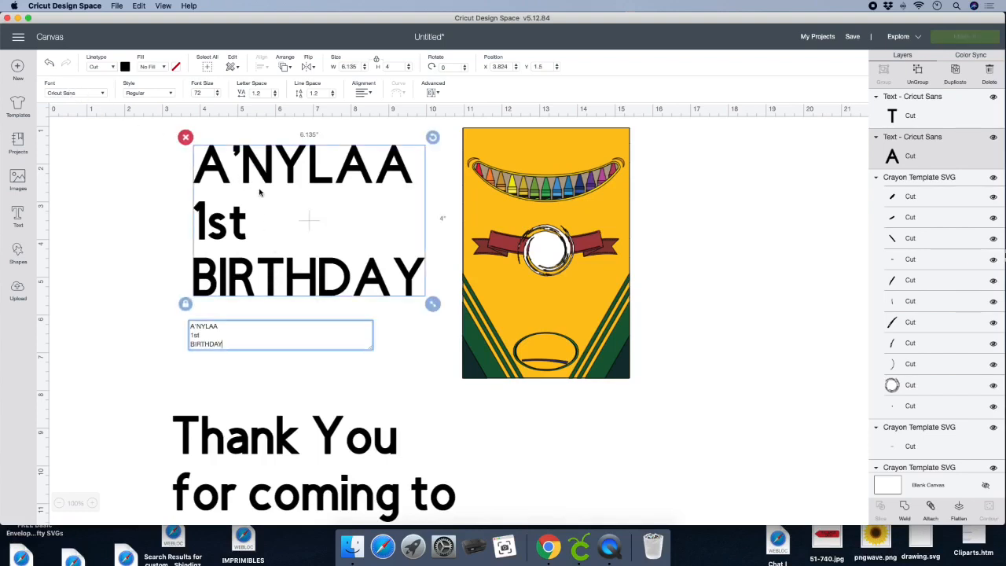
left_click(134, 242)
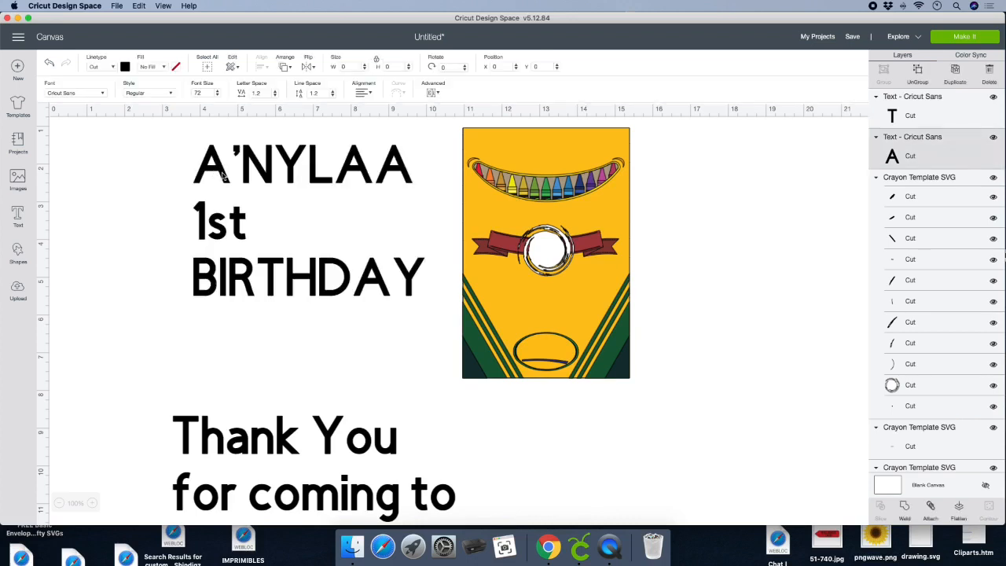
left_click(226, 176)
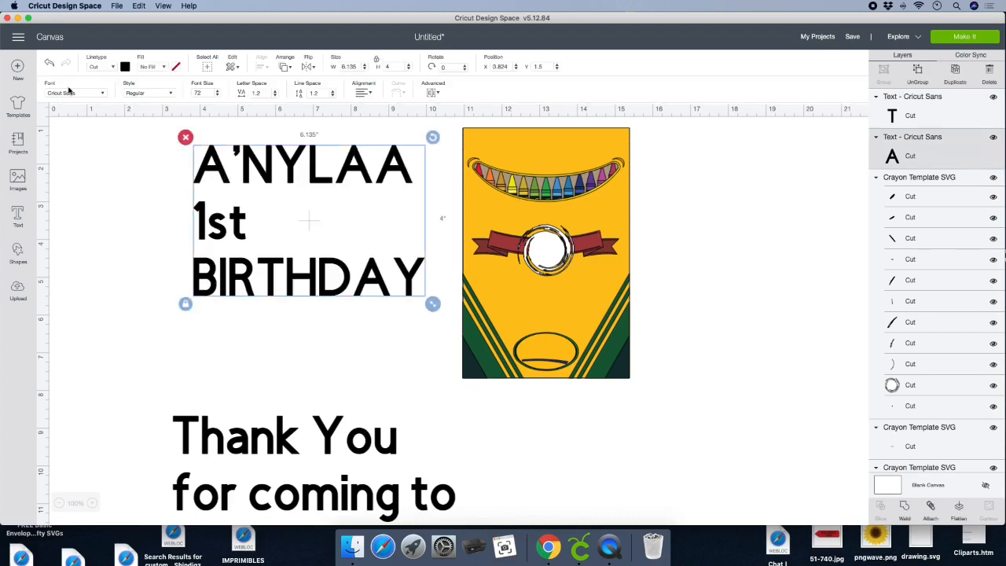
left_click(67, 92)
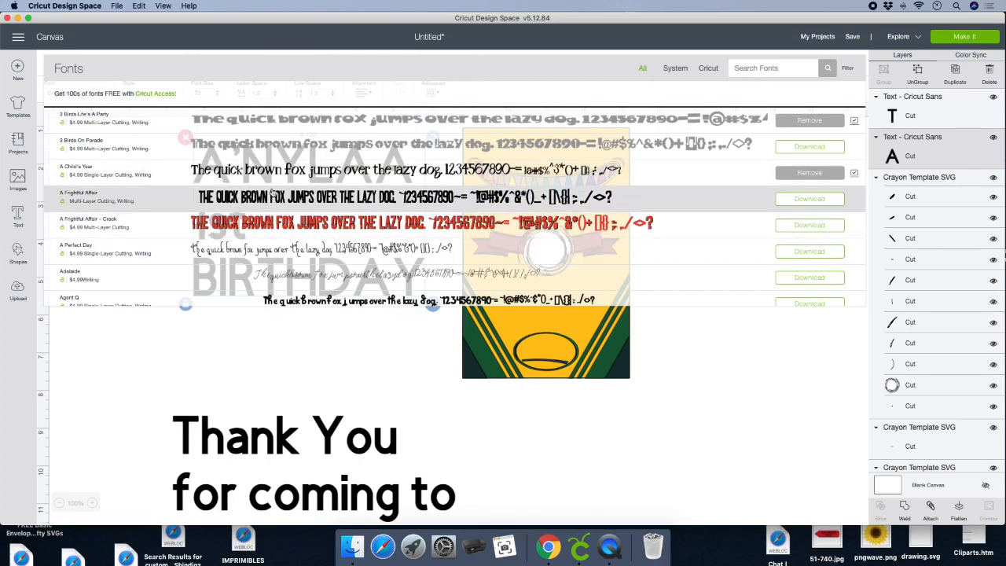
scroll(272, 194, "down", 3)
left_click(750, 68)
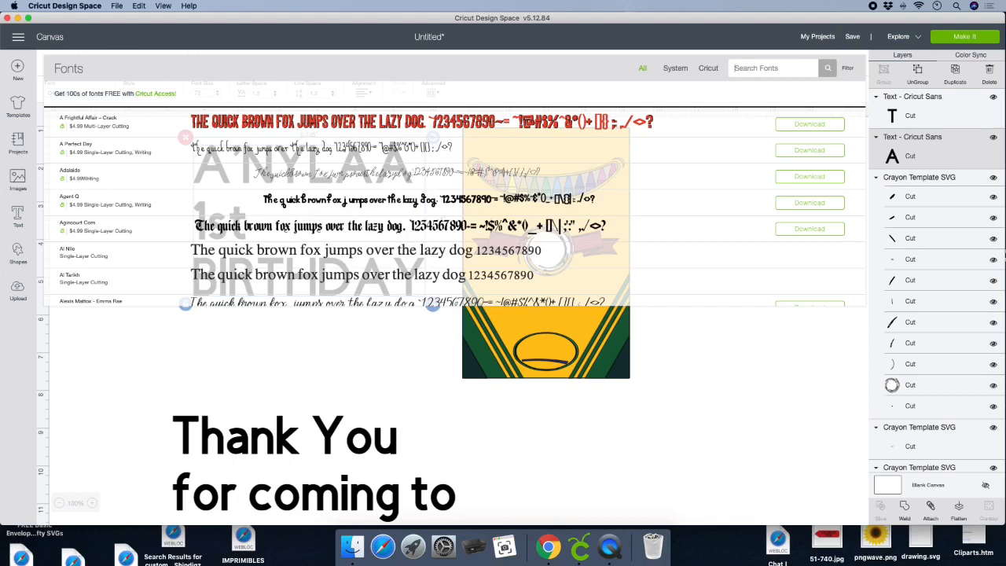
type("cuttin")
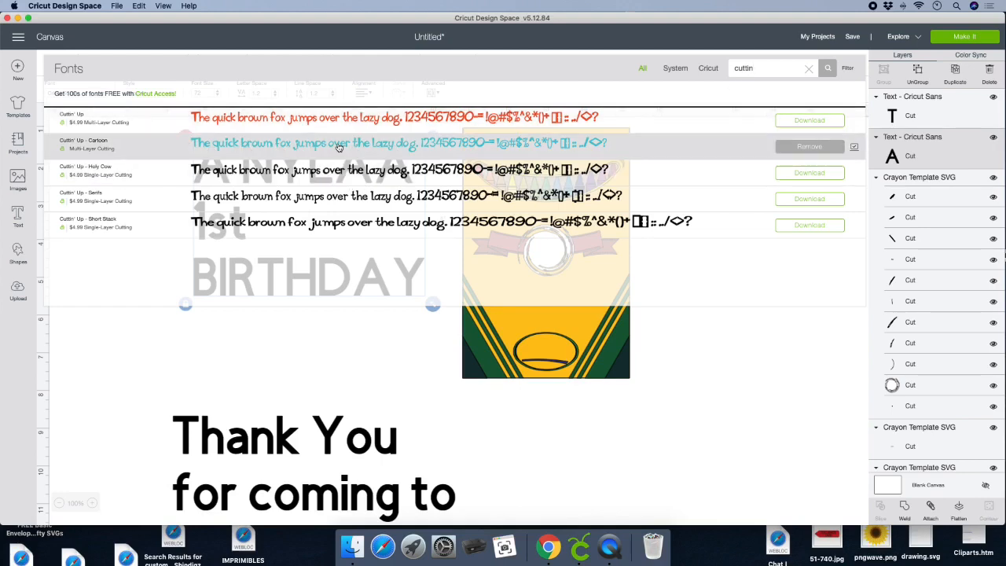
left_click(260, 149)
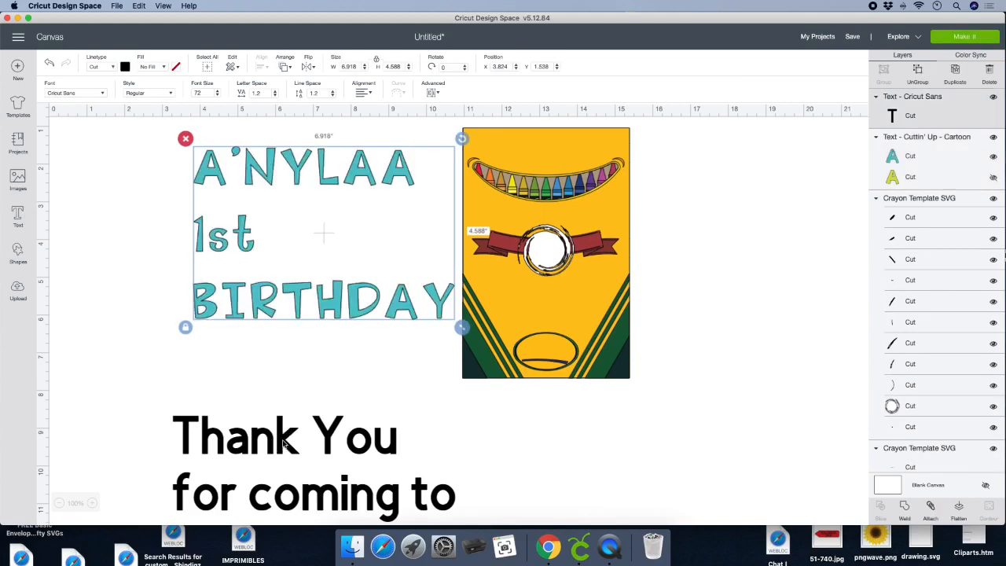
- Set the font of the "Thank You for coming to my party!" text to Cuttin' Up - Cartoon
left_click(284, 444)
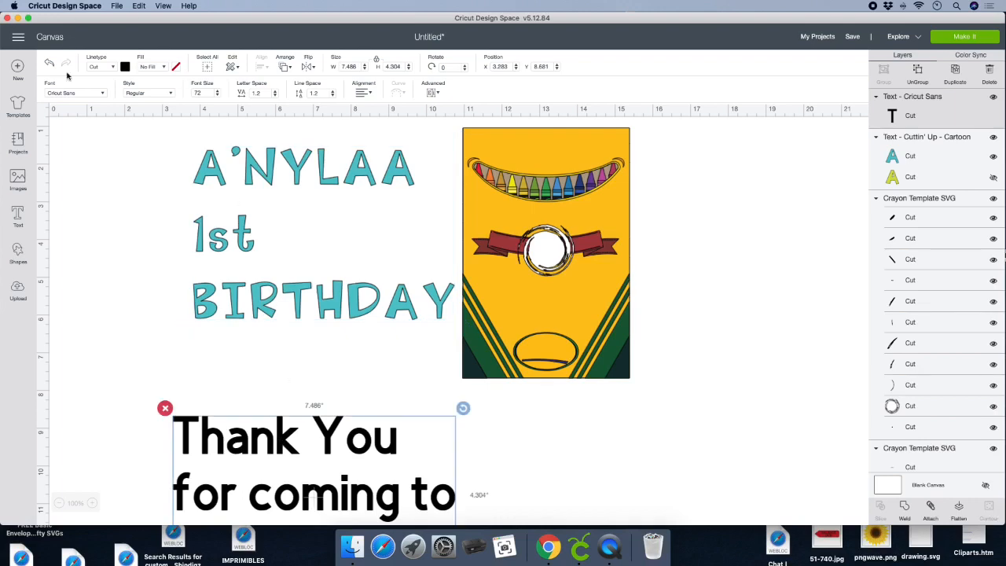
left_click(93, 96)
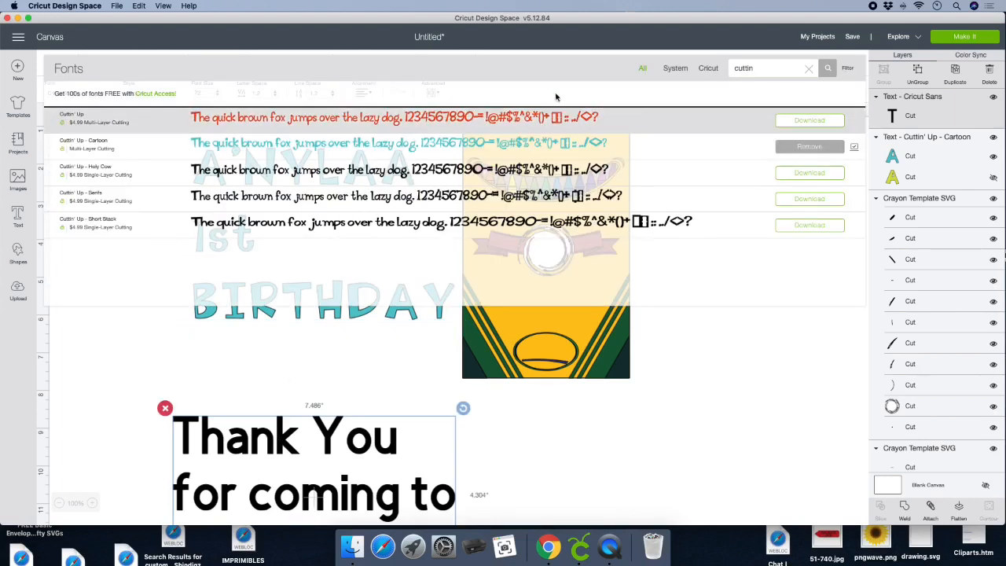
left_click(248, 150)
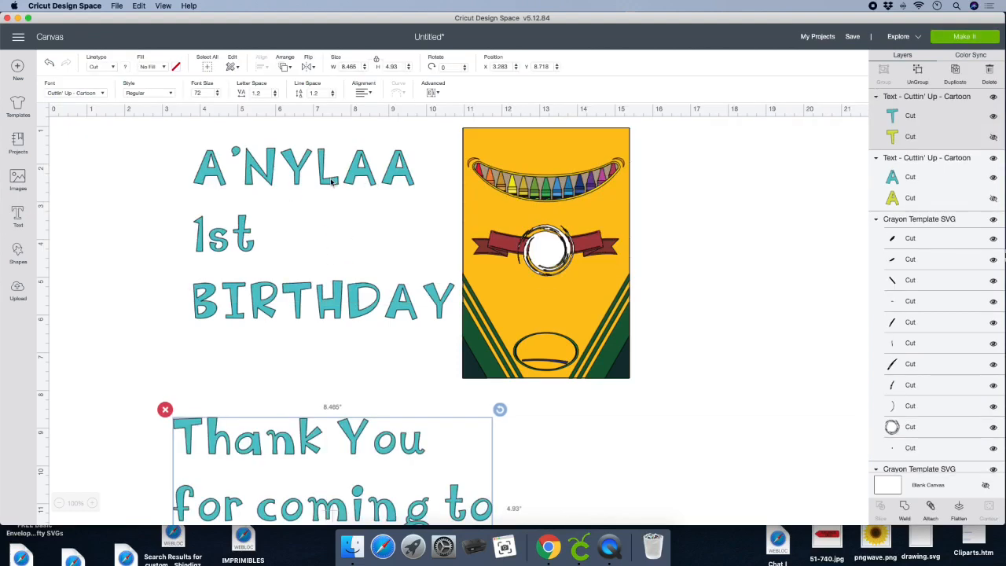
- Move the birthday text slightly away from the template and center-align its three lines
left_click_drag(330, 181, 293, 190)
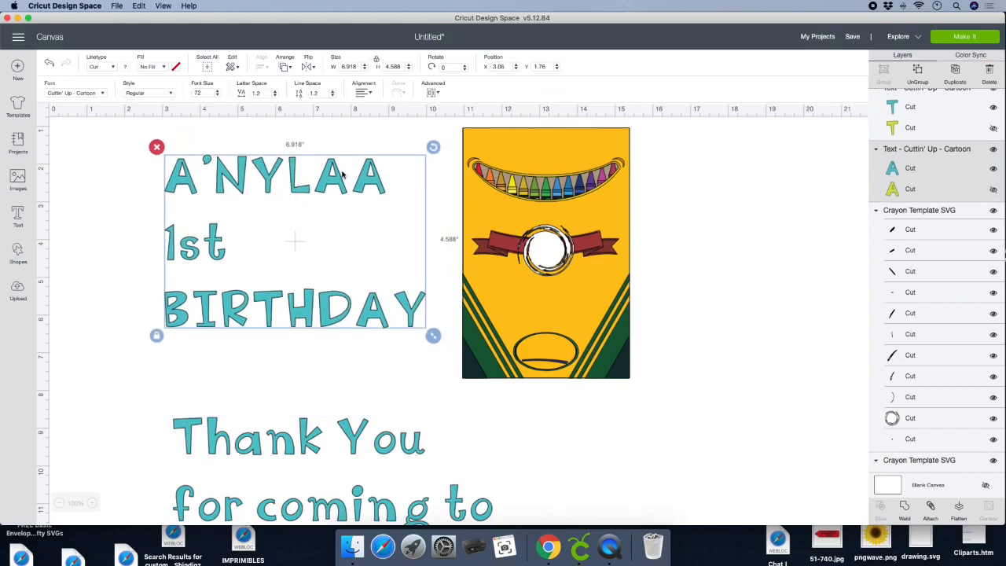
left_click(363, 92)
left_click(391, 118)
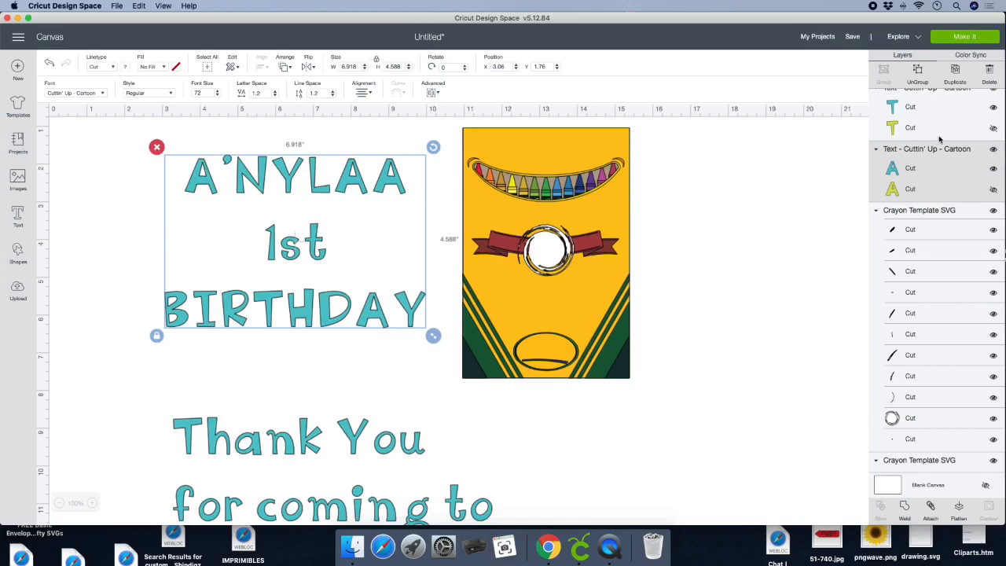
- Ungroup the birthday text's two layers and delete the hidden yellow-green layer of both the birthday and thank-you texts
left_click(920, 72)
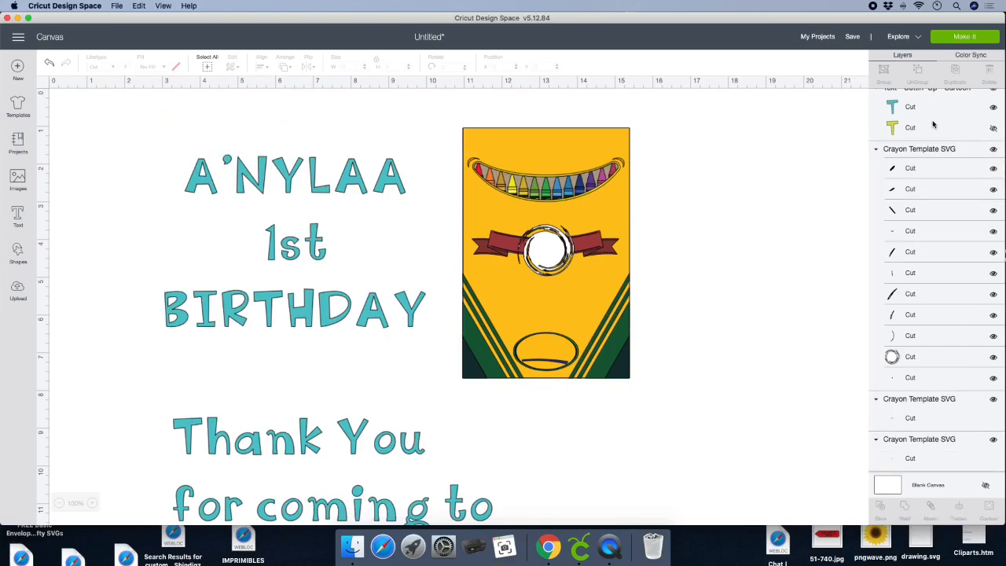
scroll(946, 138, "up", 3)
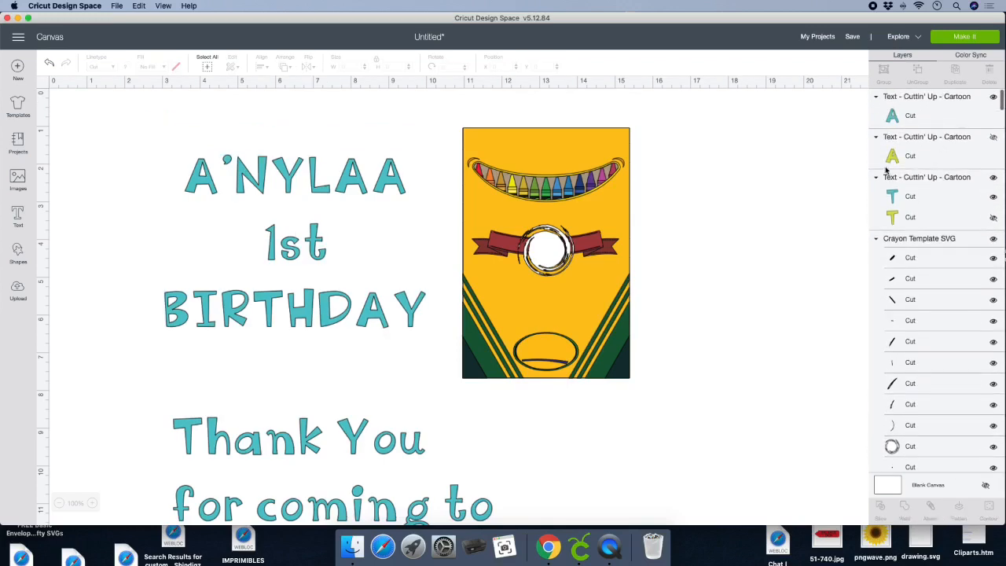
left_click(975, 156)
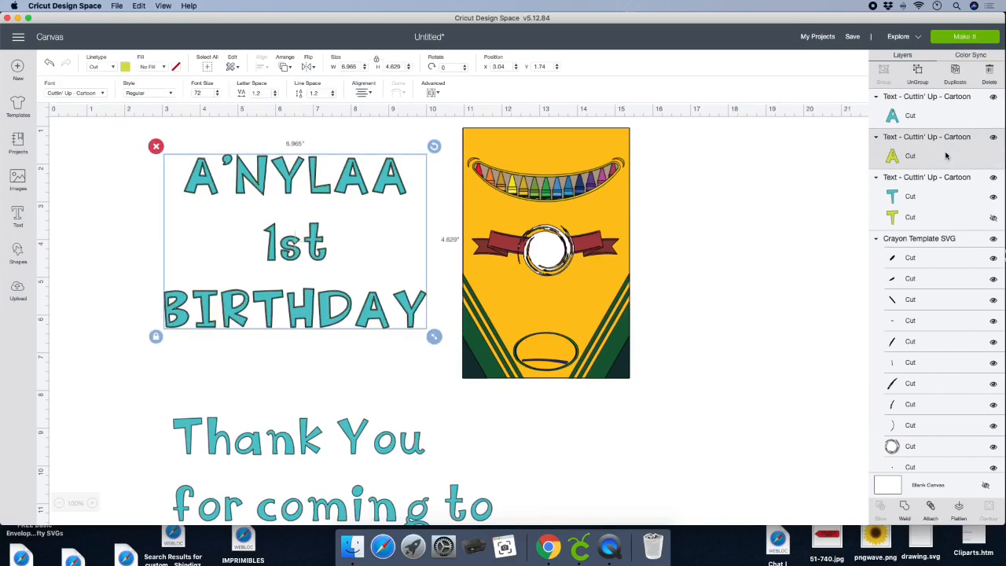
key("Delete")
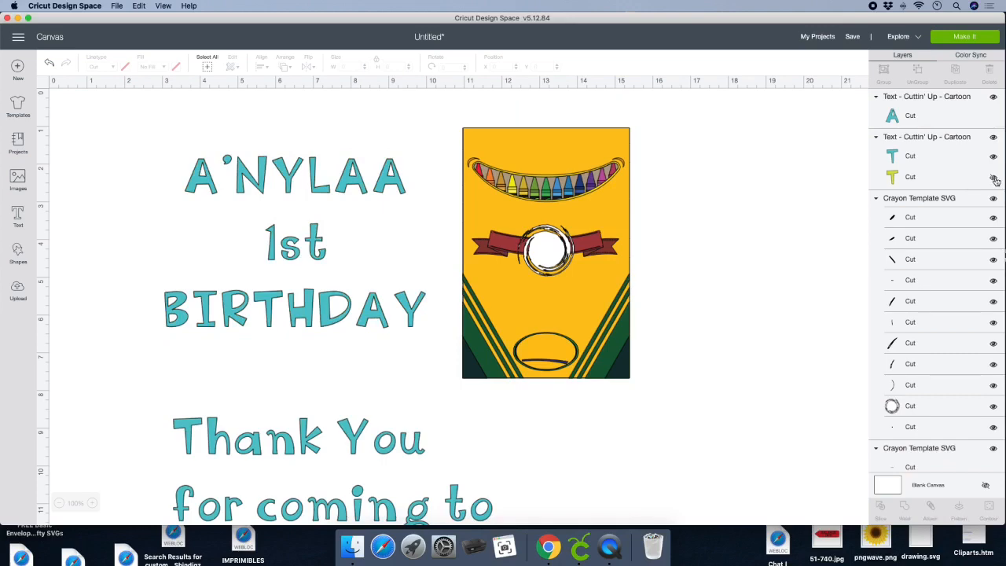
left_click(979, 178)
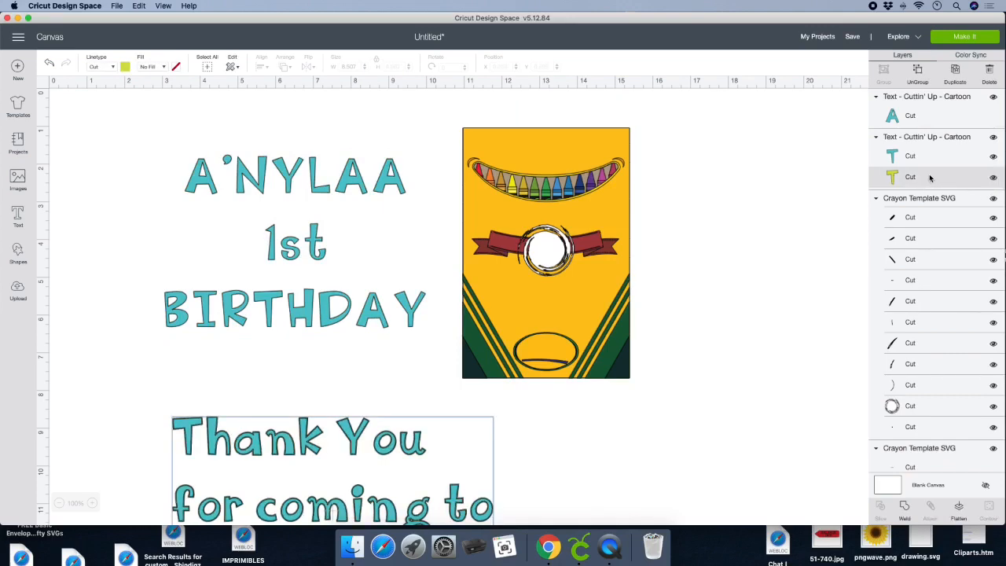
key("Delete")
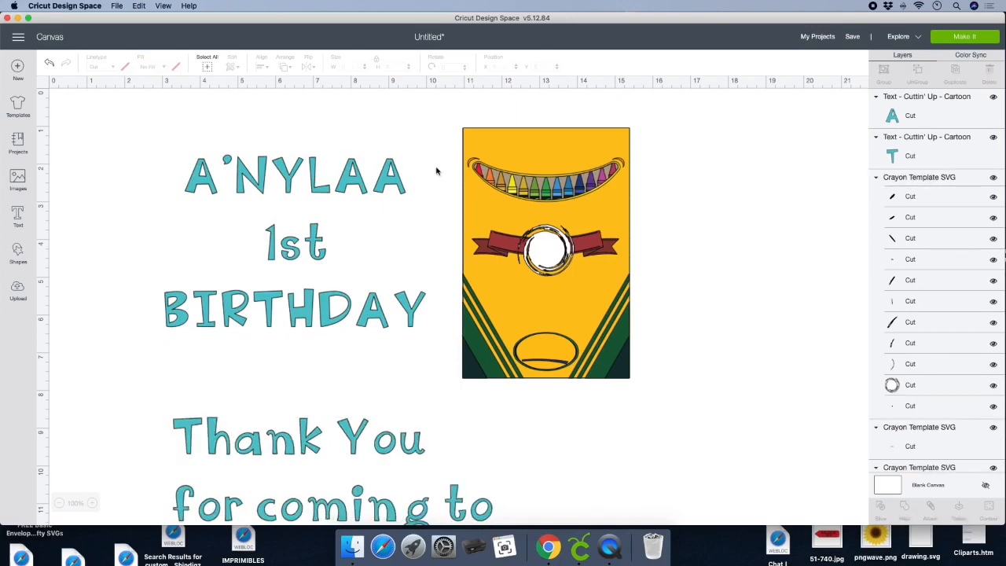
- Recolor the three-line birthday text to bright red
left_click(242, 180)
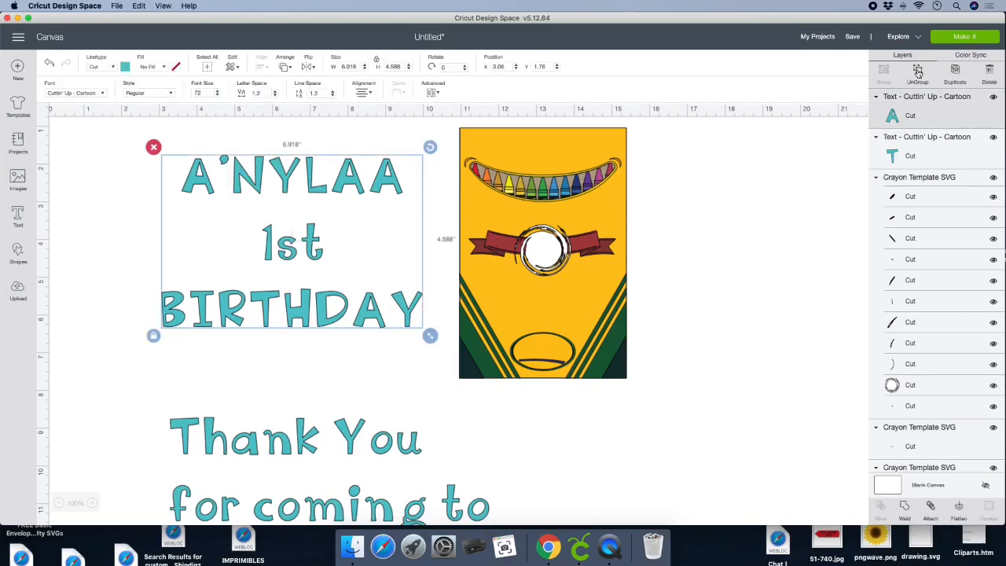
left_click(125, 67)
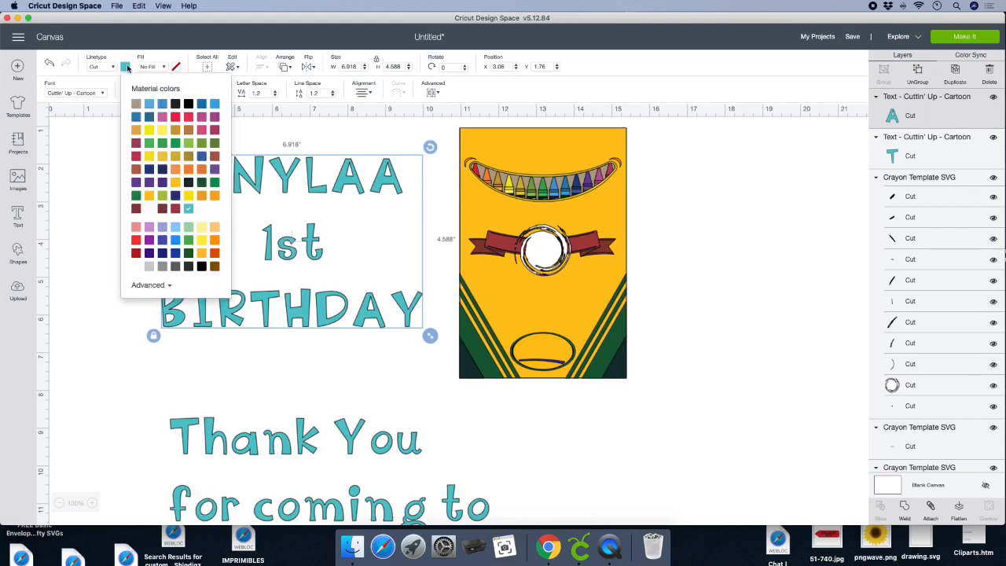
left_click(137, 253)
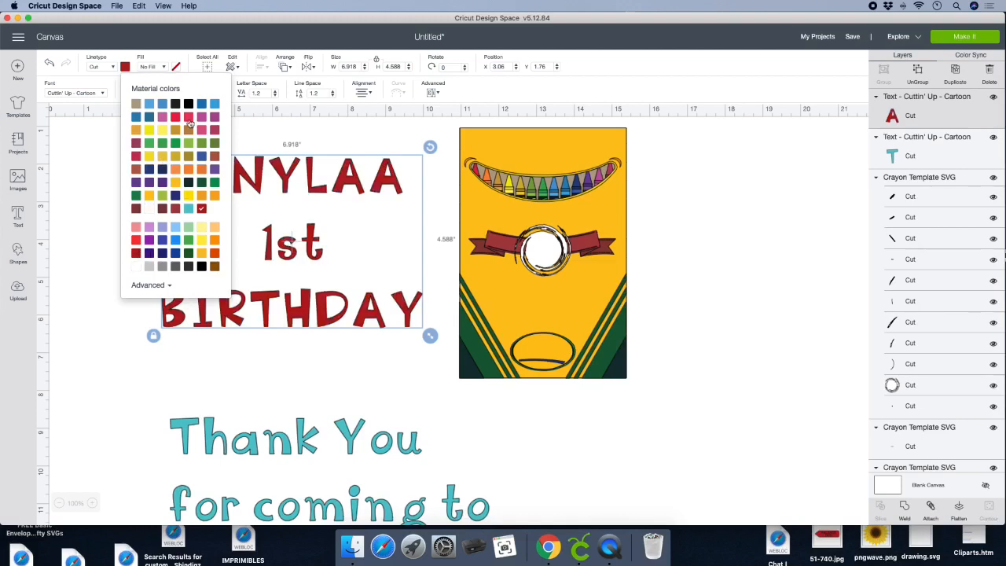
left_click(137, 242)
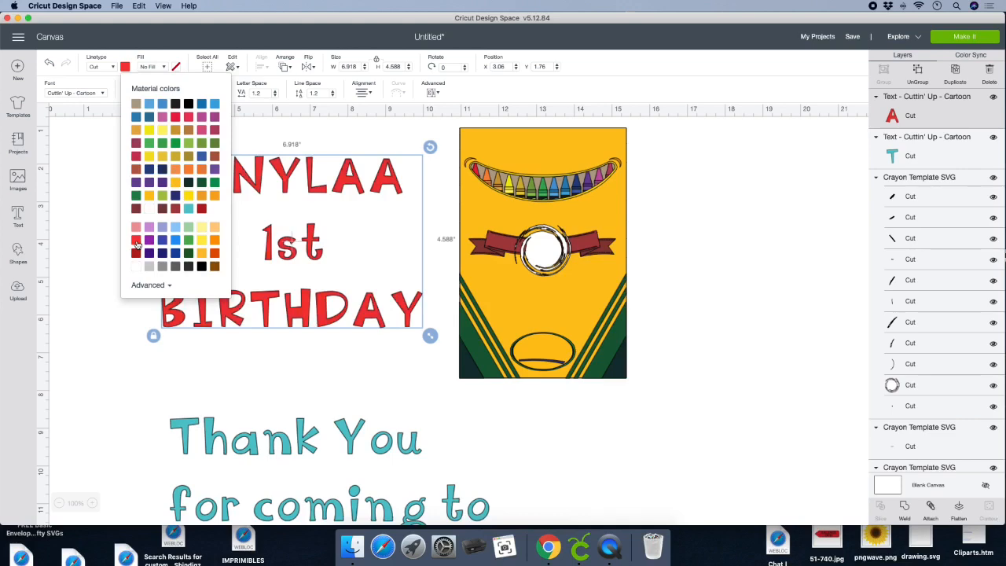
- Recolor the thank-you text to the same bright red as the birthday text
left_click(213, 441)
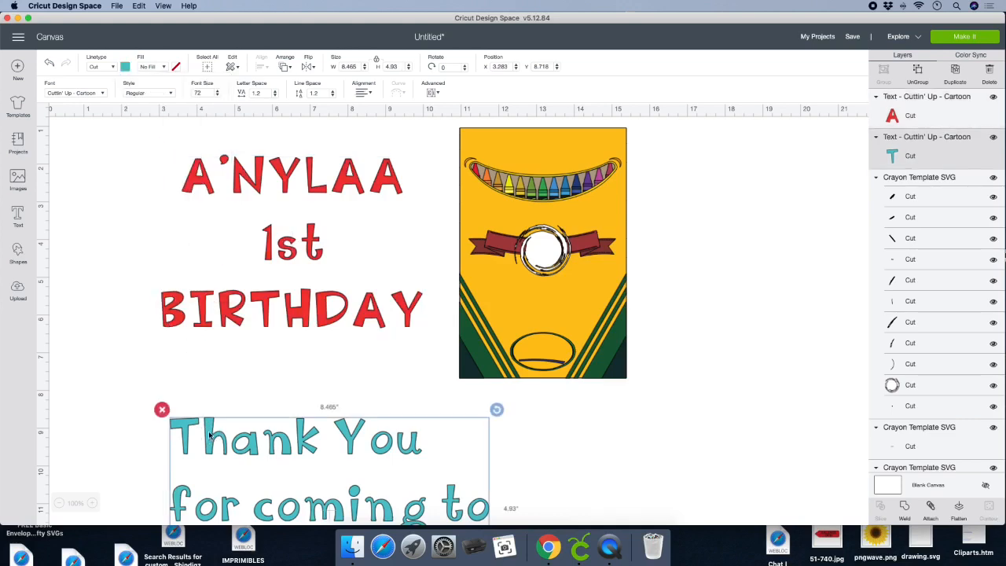
left_click(125, 66)
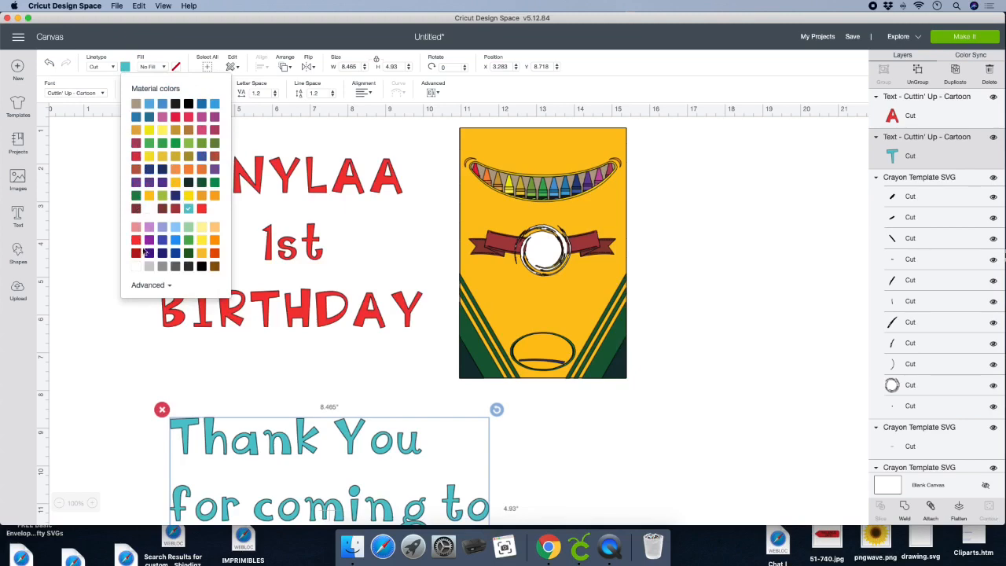
left_click(136, 242)
- Ungroup the birthday text into letters and place the child's name as a group about 3.57" wide above the template's crayons
left_click(332, 316)
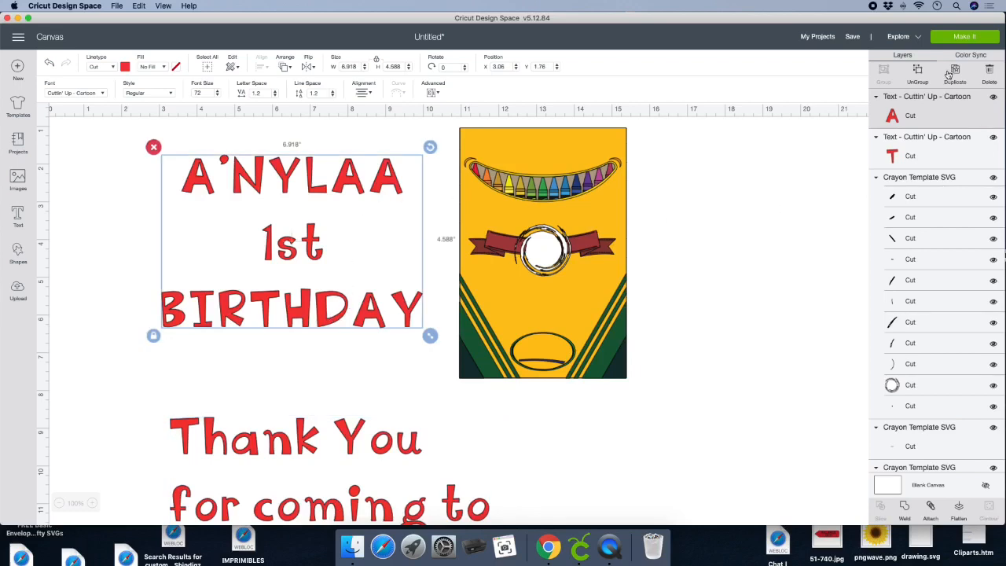
left_click(918, 72)
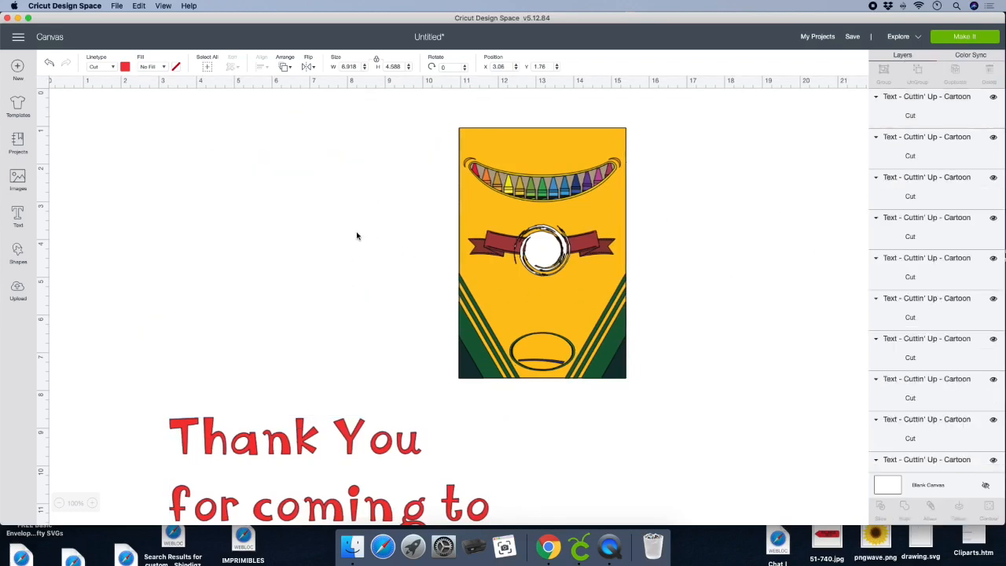
left_click_drag(162, 124, 397, 195)
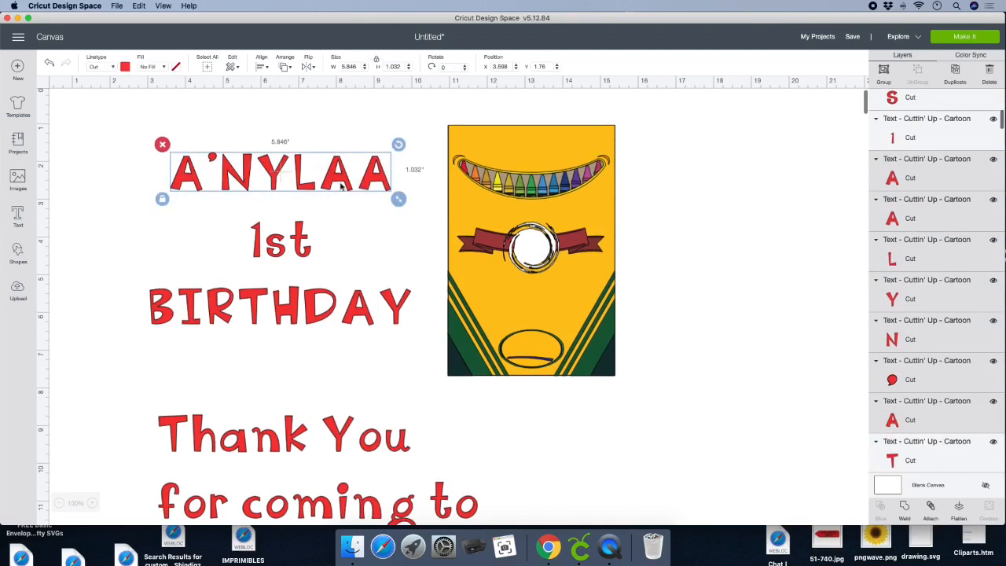
left_click_drag(271, 176, 586, 154)
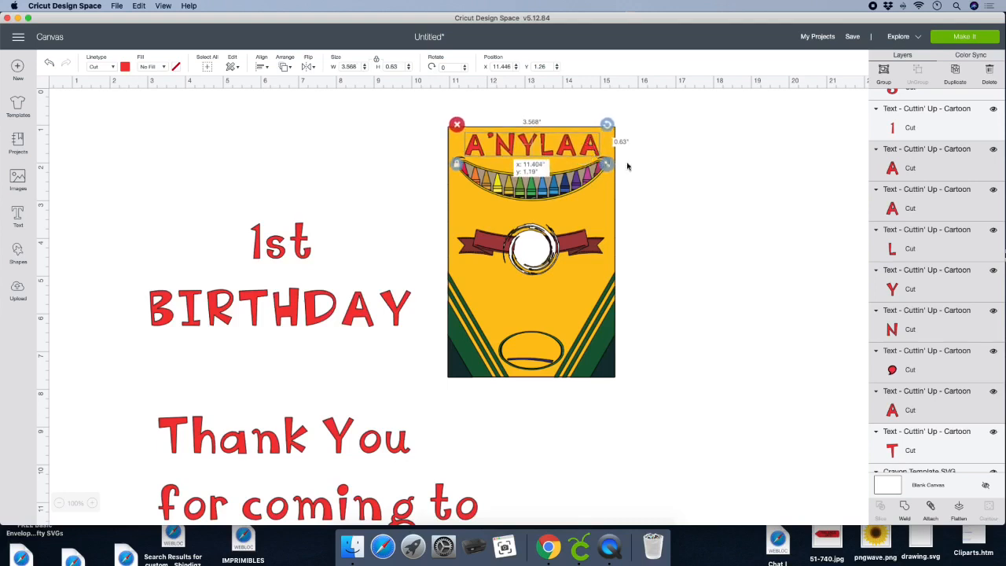
left_click(886, 74)
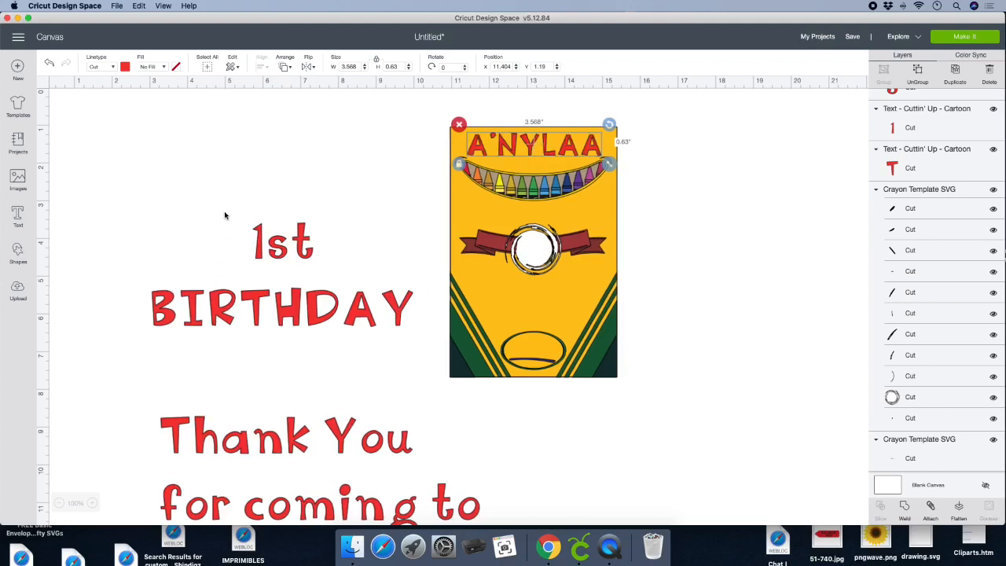
- Shrink the "1st" letters and place them inside the white circle of the template's ribbon
left_click_drag(230, 203, 350, 265)
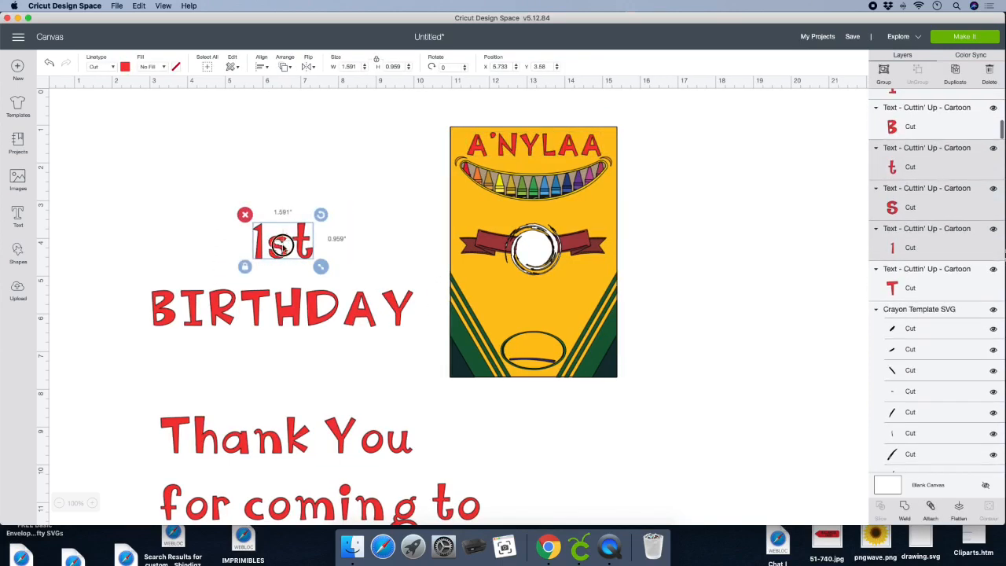
left_click_drag(282, 246, 543, 249)
left_click(672, 317)
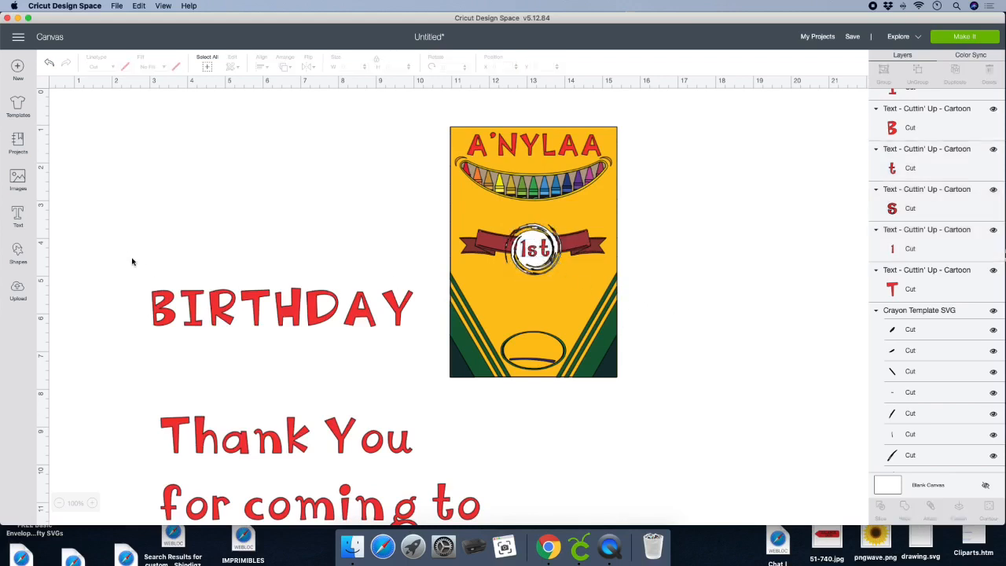
- Move the "BIRTHDAY" letters below the ribbon and shrink them to fit within the template's width
left_click_drag(124, 246, 425, 341)
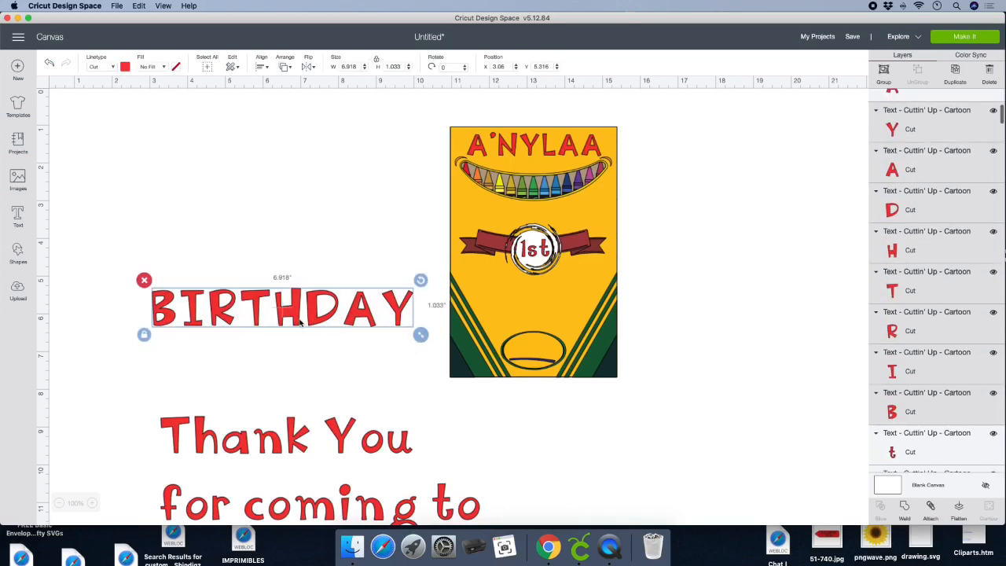
left_click_drag(337, 315, 632, 313)
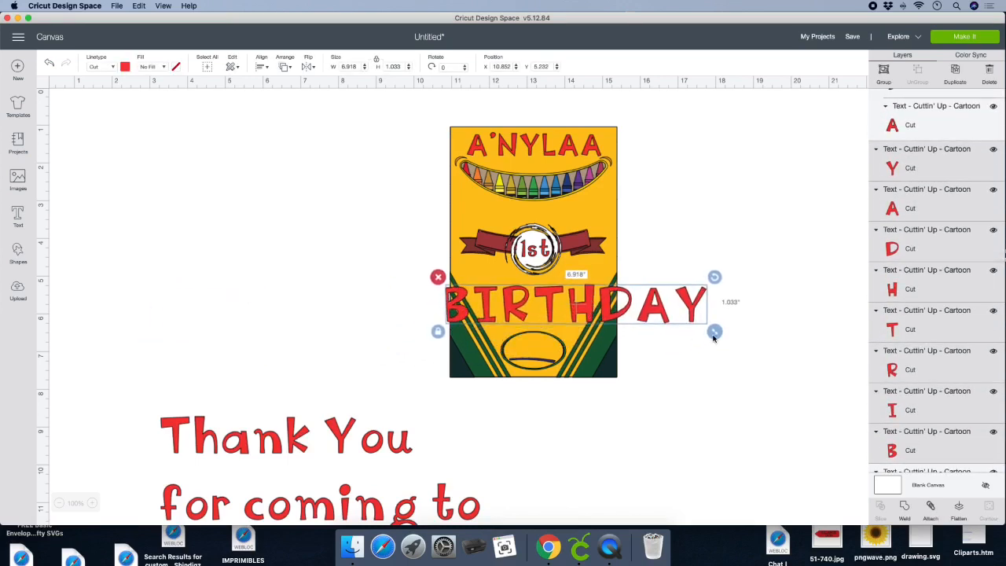
left_click_drag(714, 332, 604, 302)
left_click(368, 318)
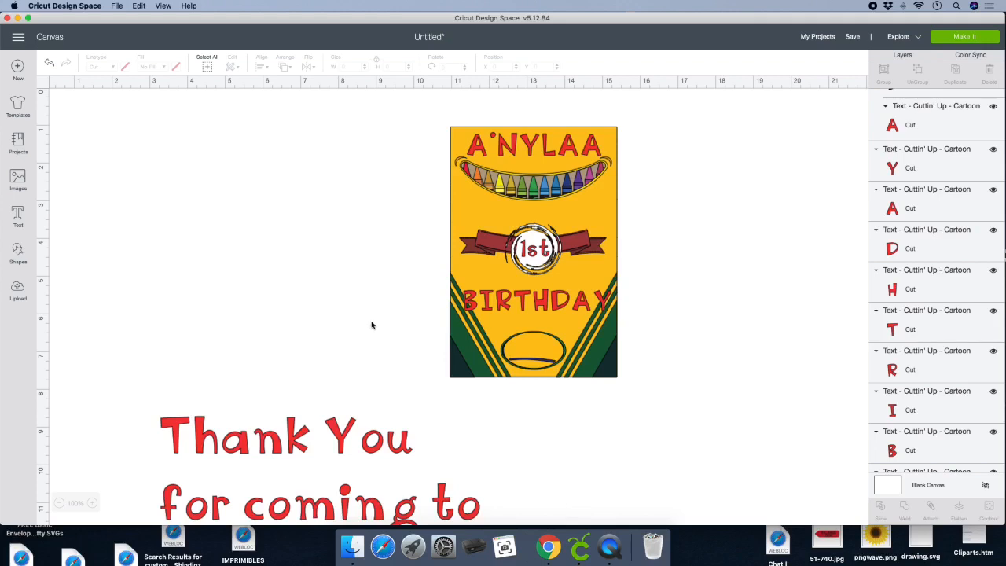
- Move the thank-you text beside the upper part of the template and center-align its three lines
left_click(296, 445)
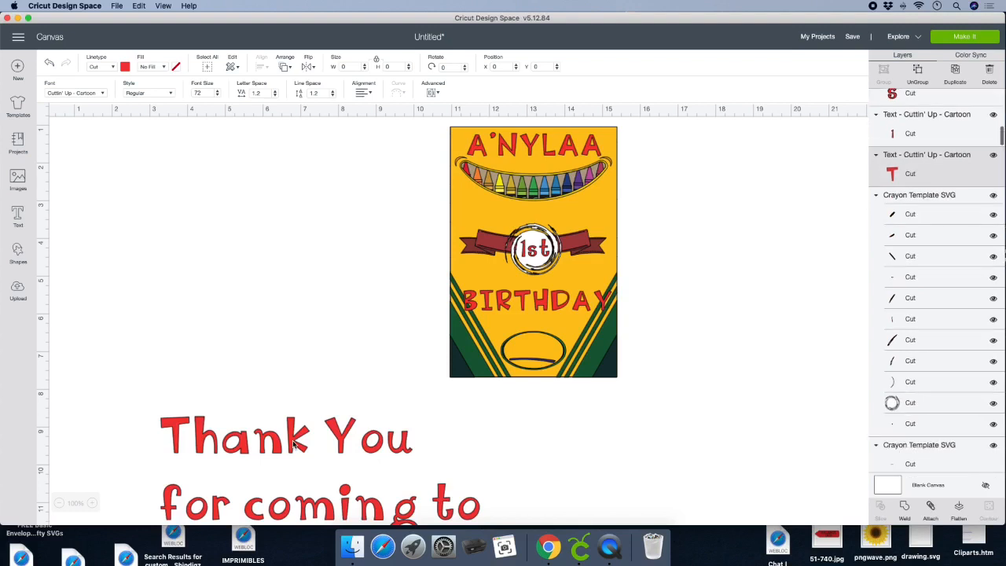
left_click_drag(293, 438, 183, 172)
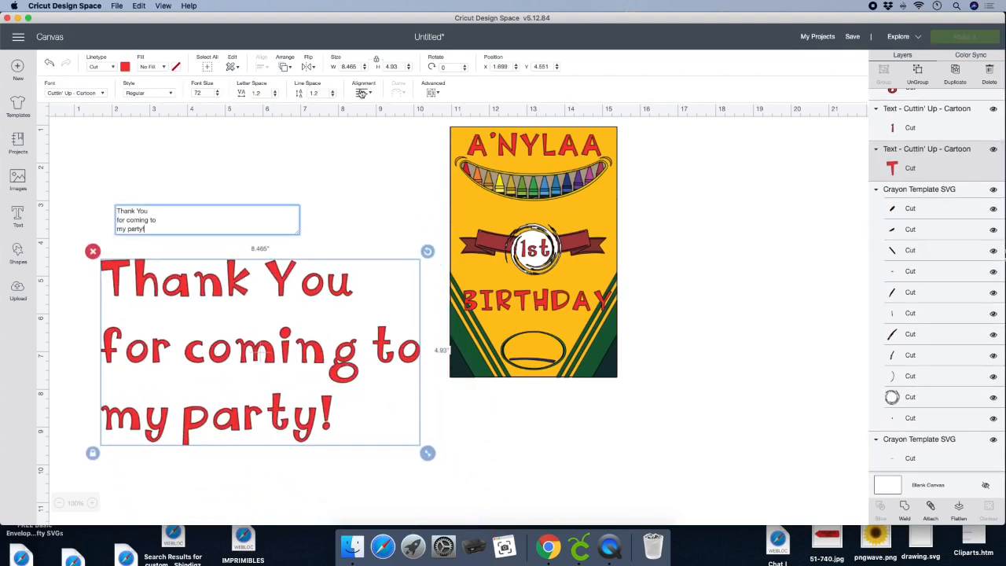
left_click(361, 92)
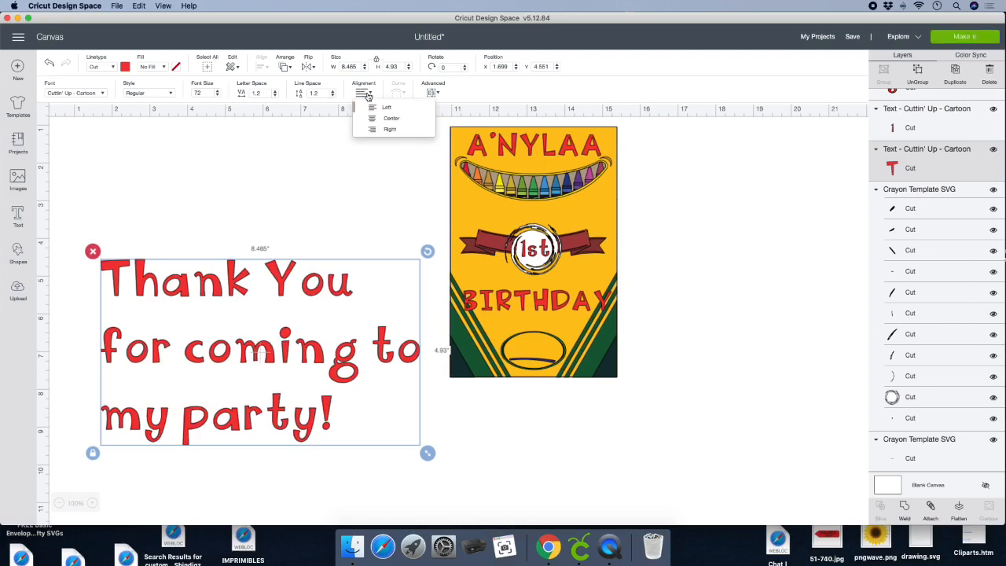
left_click(392, 120)
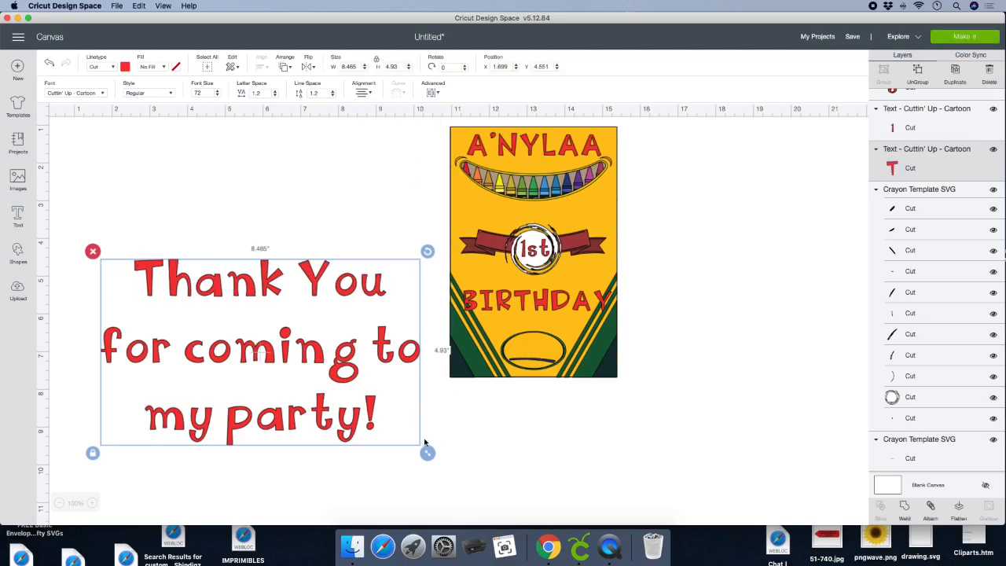
- Shrink the thank-you text to about 1.52" wide and place it over the oval near the template's lower edge
left_click_drag(326, 376, 165, 301)
left_click_drag(130, 266, 635, 354)
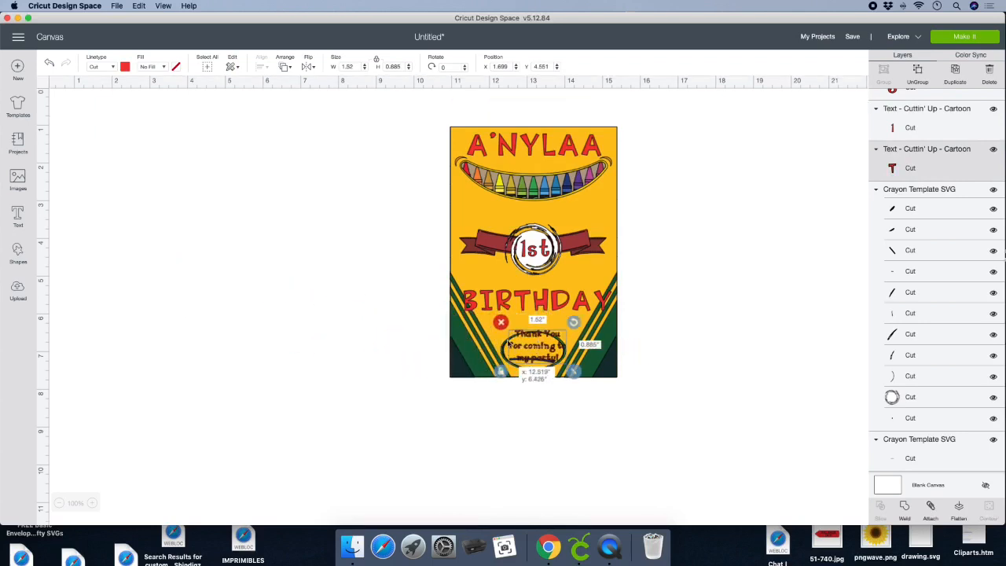
left_click_drag(529, 335, 531, 343)
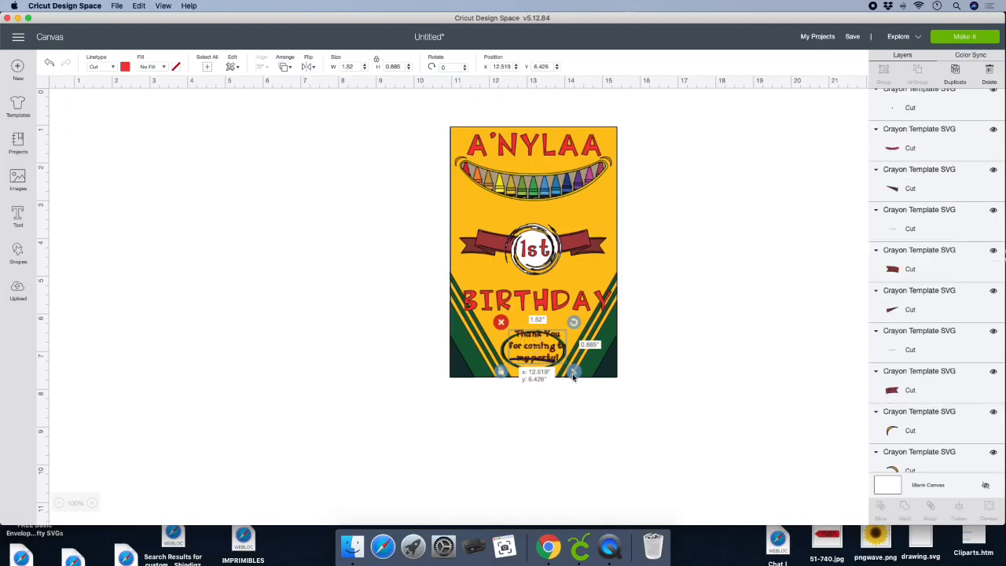
left_click_drag(571, 374, 571, 375)
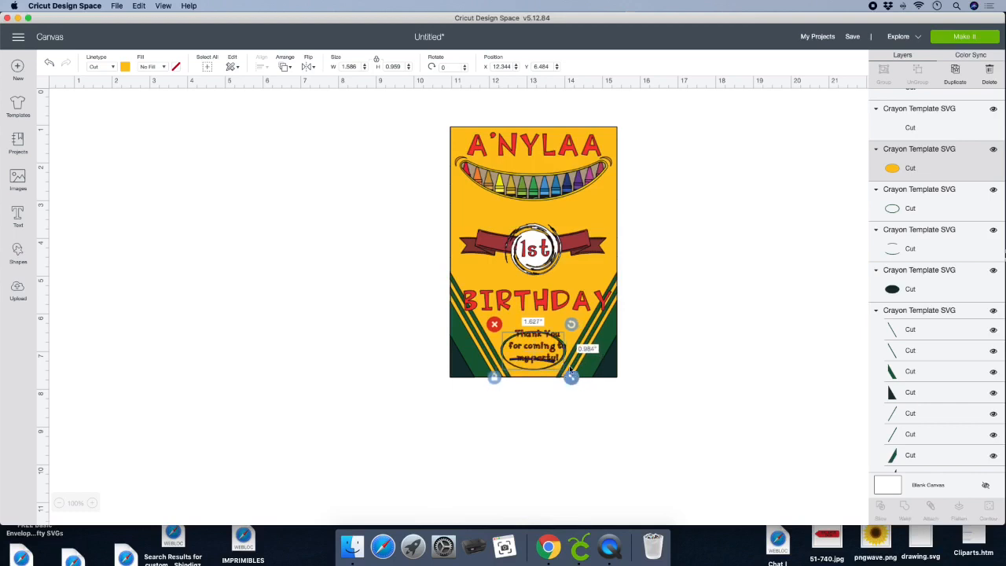
left_click(524, 337)
left_click(362, 341)
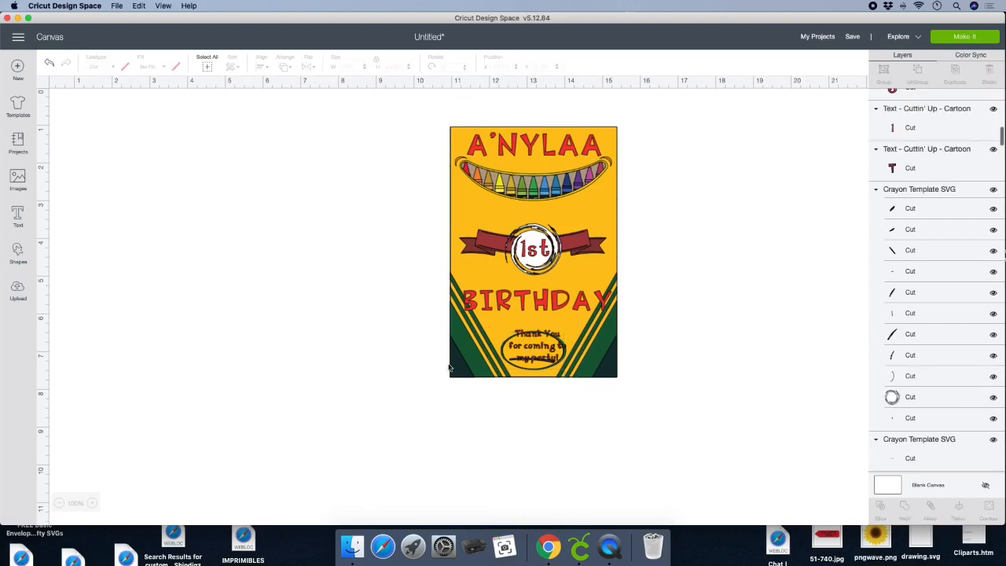
- Resize the thank-you text disproportionately to about 1.145" by 0.535" and fit it inside the oval, above the underline
left_click(518, 334)
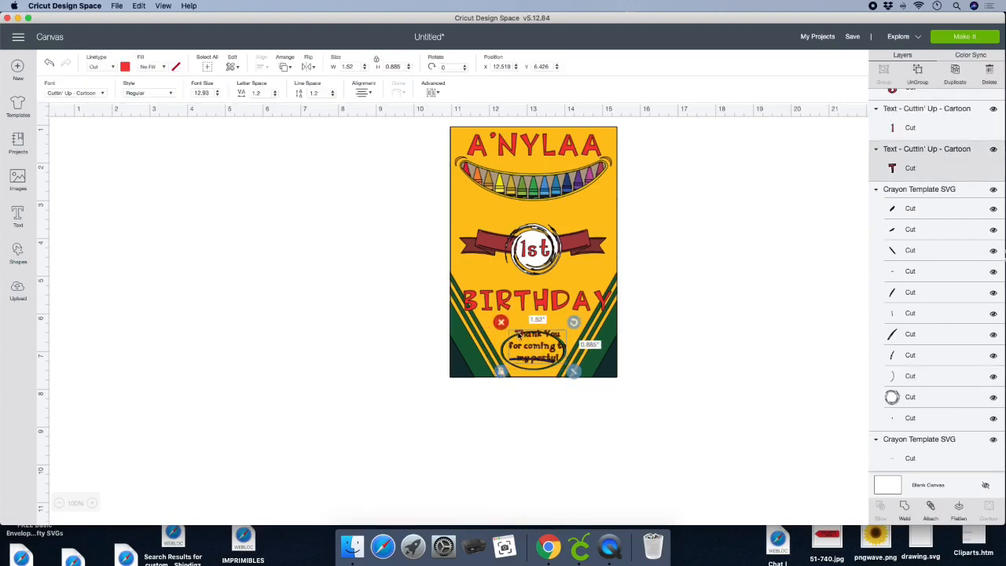
left_click_drag(518, 333, 515, 343)
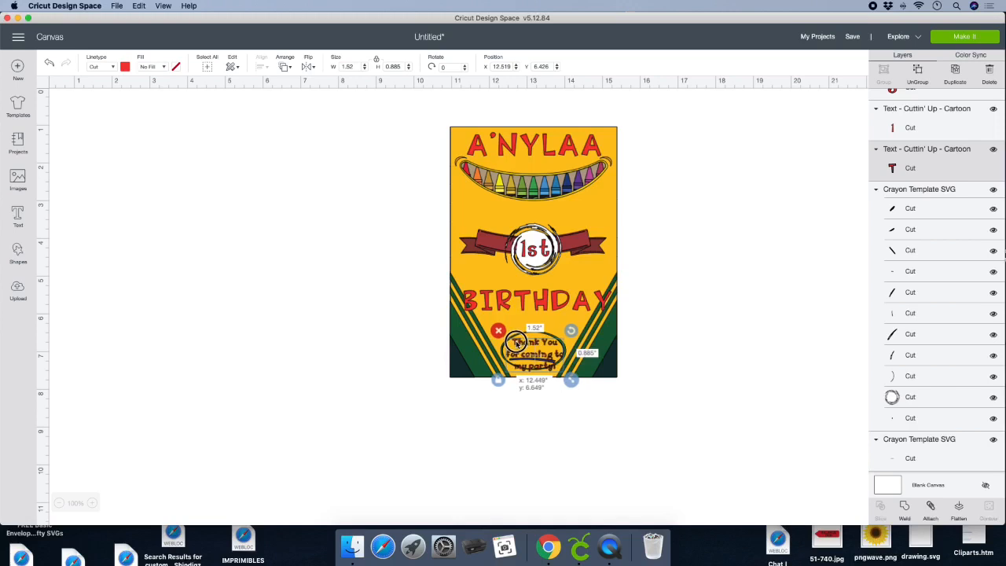
left_click_drag(570, 380, 559, 360)
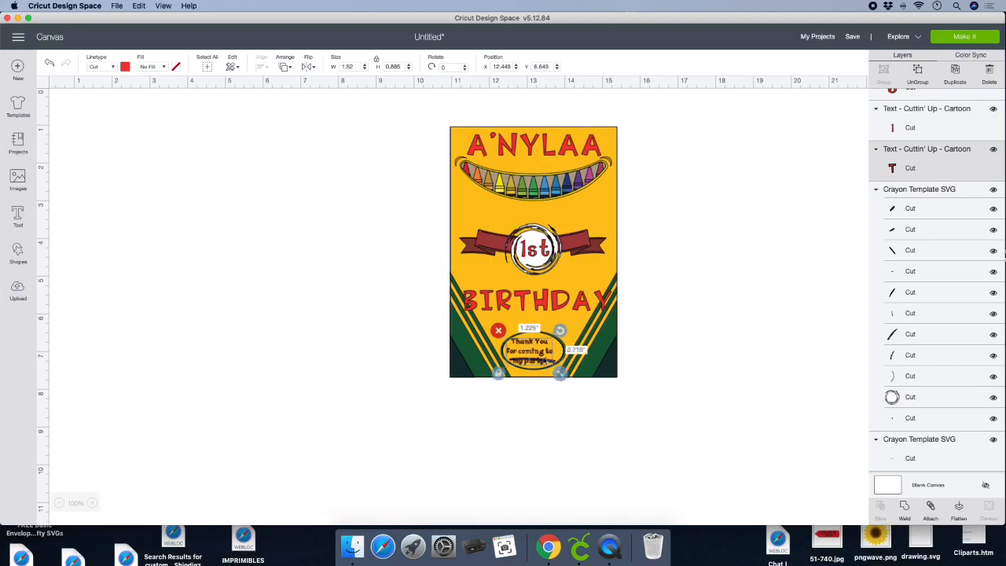
left_click(393, 351)
left_click(528, 341)
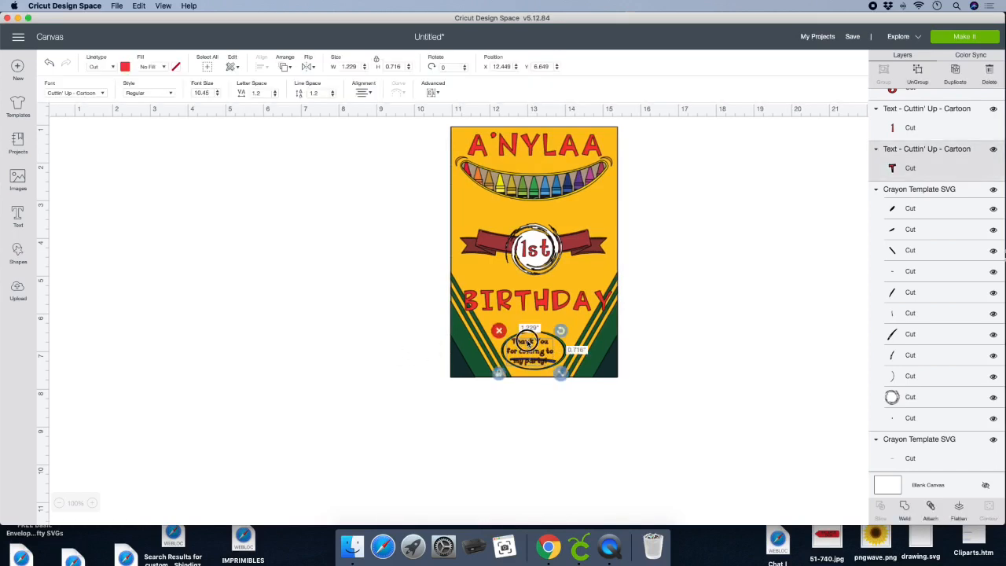
left_click_drag(528, 340, 565, 370)
left_click(424, 348)
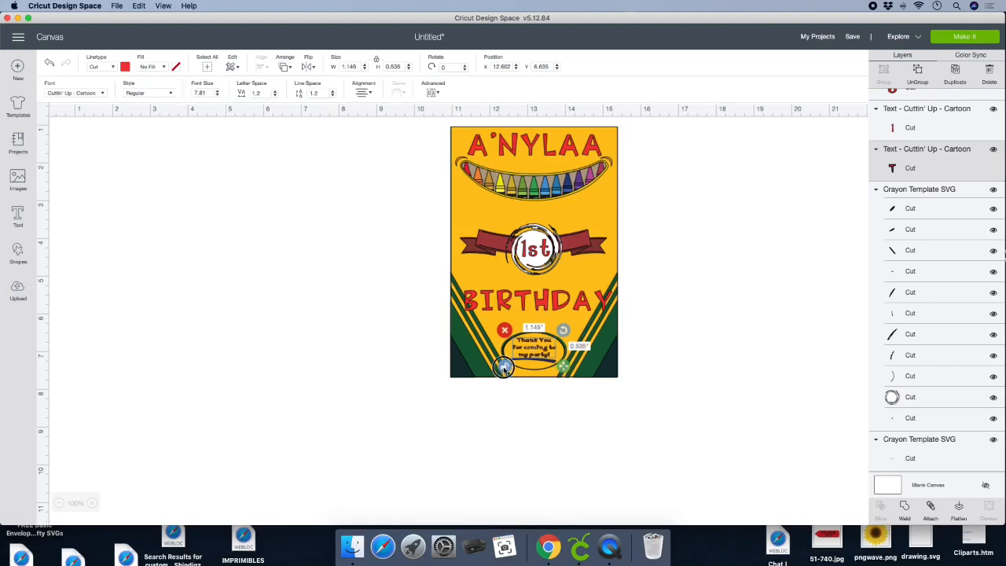
left_click(647, 429)
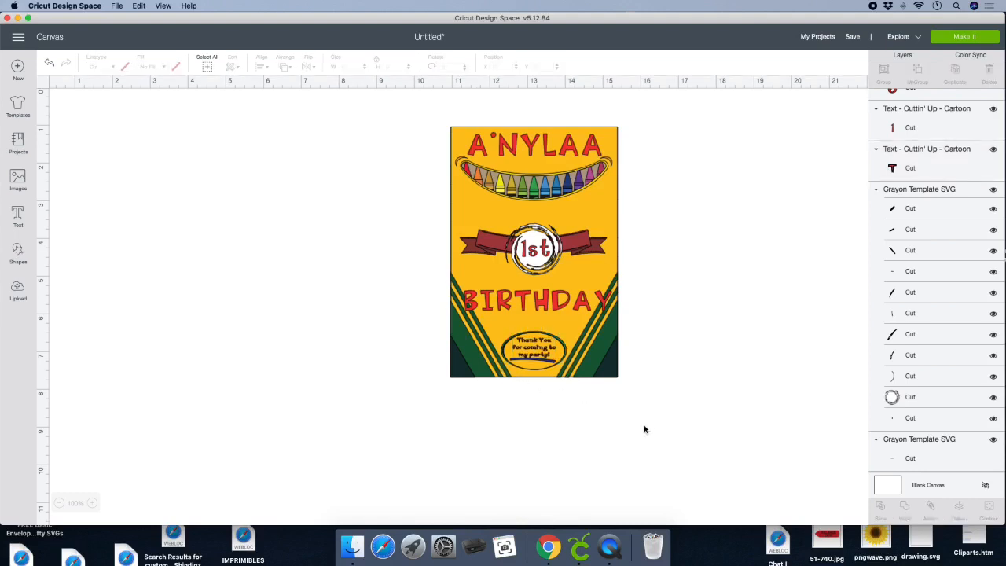
- Select the whole box design and reset the workspace to a blank, untitled canvas
scroll(586, 412, "down", 1)
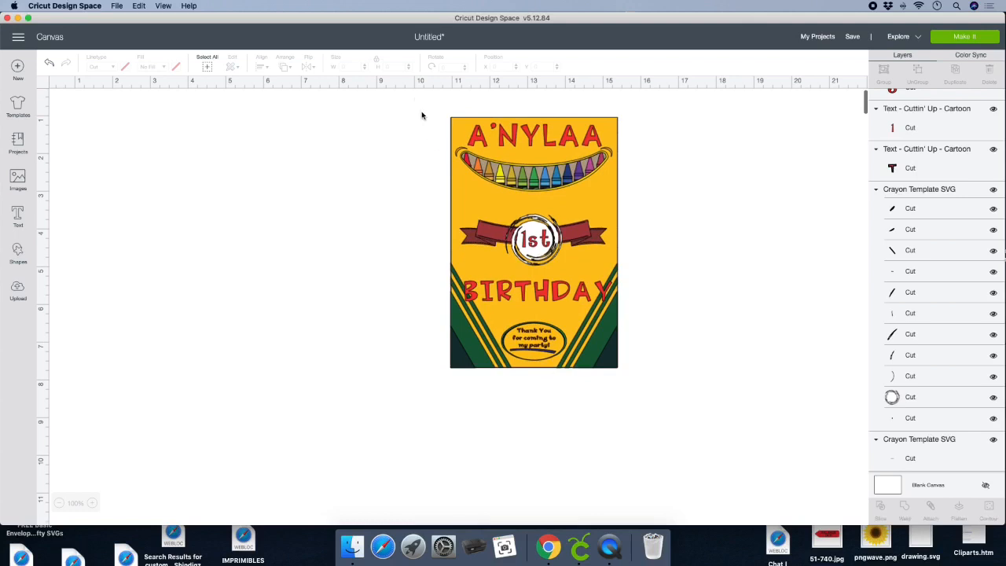
left_click_drag(414, 96, 750, 431)
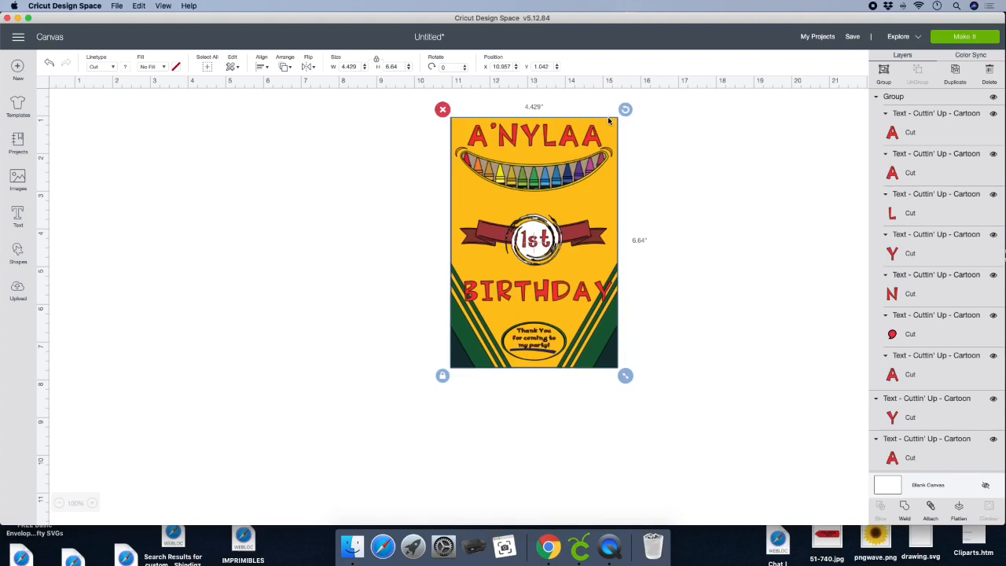
left_click(164, 7)
left_click(182, 31)
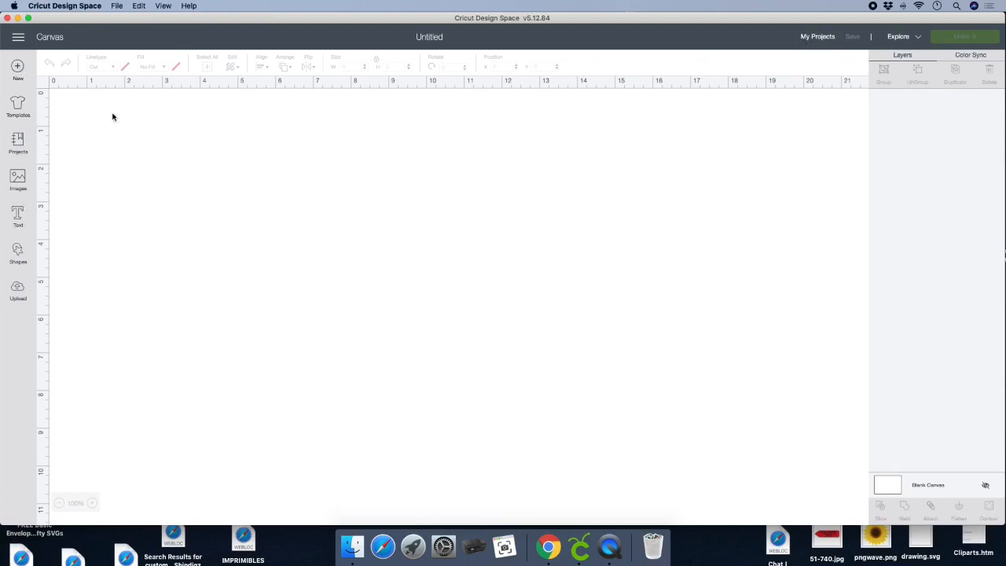
- Find the saved Crayon Goodie Bag project among the saved projects and open it for customizing
scroll(838, 114, "down", 1)
left_click(824, 40)
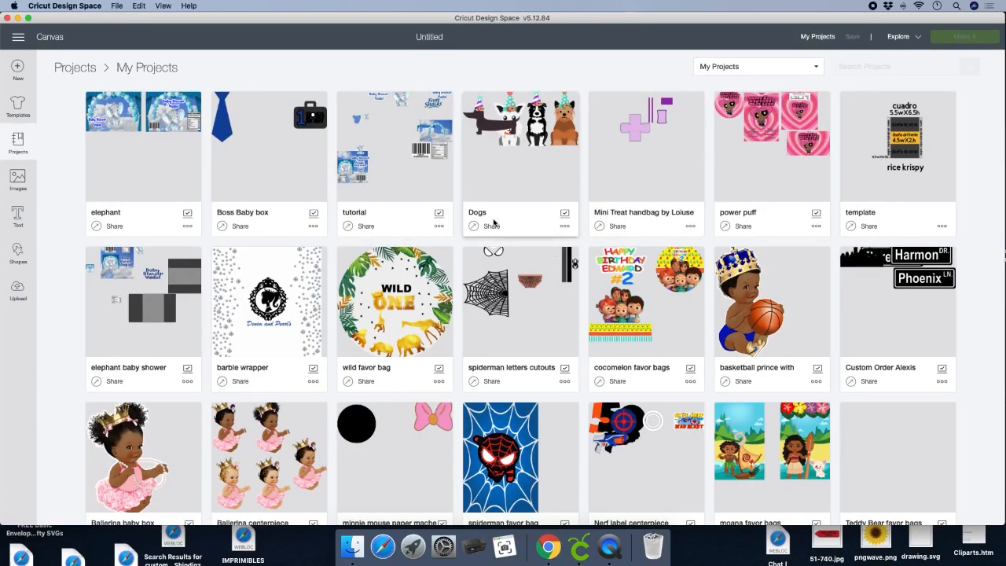
scroll(494, 223, "down", 10)
scroll(493, 223, "down", 9)
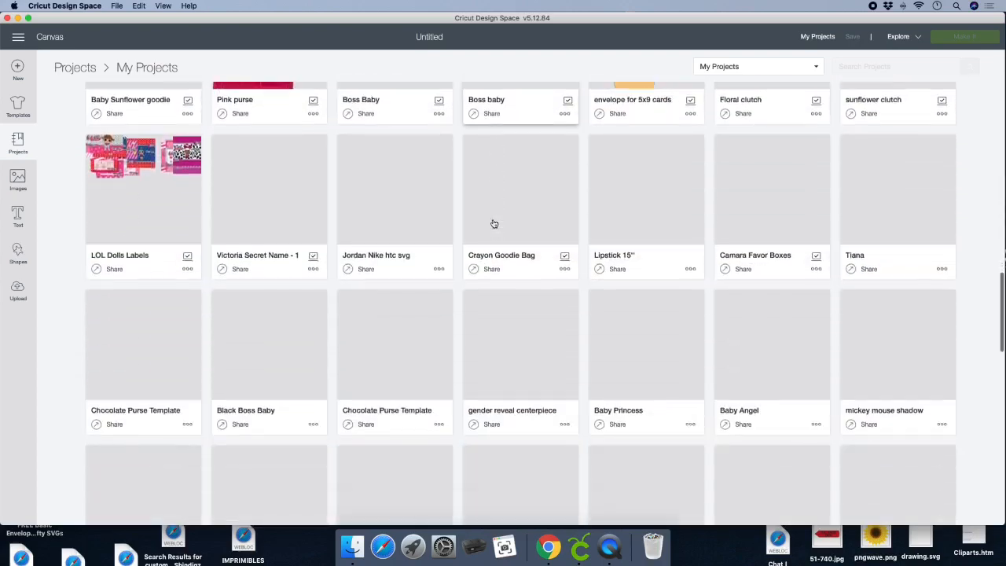
scroll(493, 224, "down", 10)
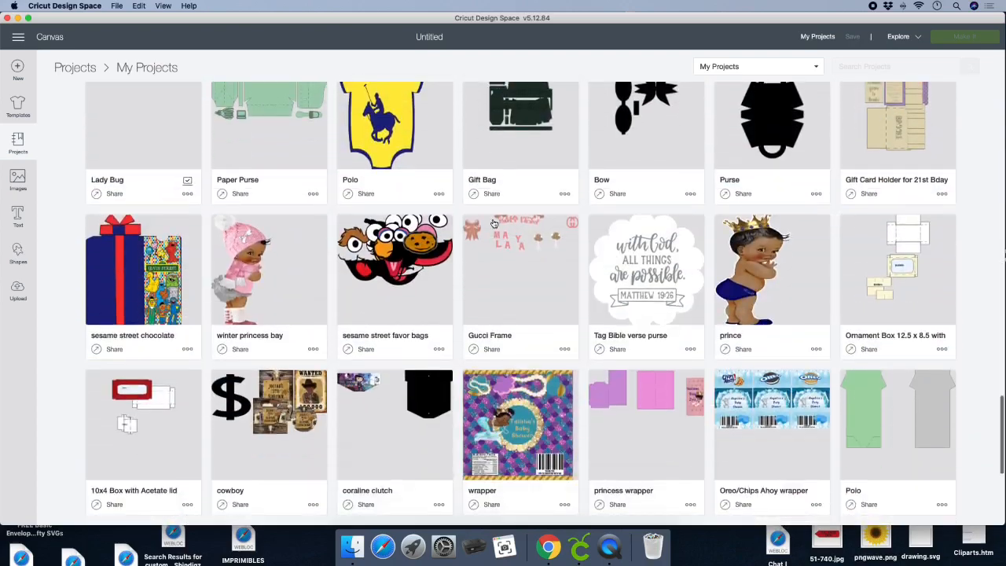
scroll(492, 226, "up", 12)
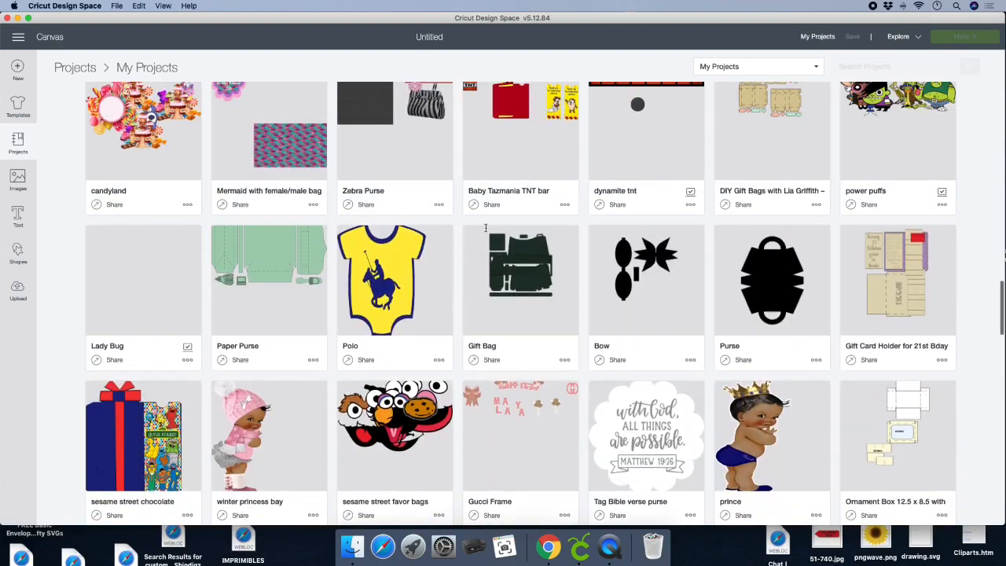
scroll(454, 266, "up", 2)
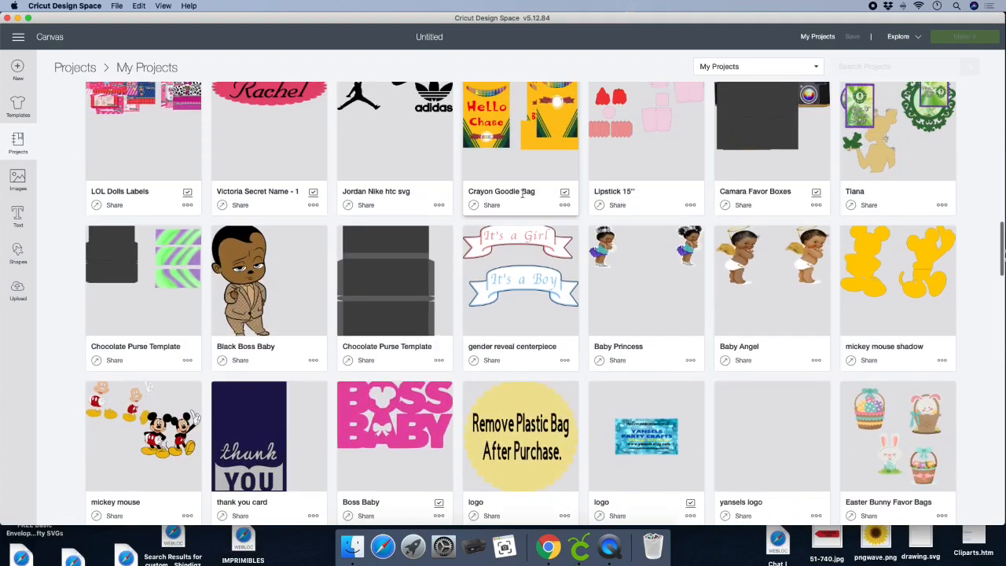
left_click(511, 146)
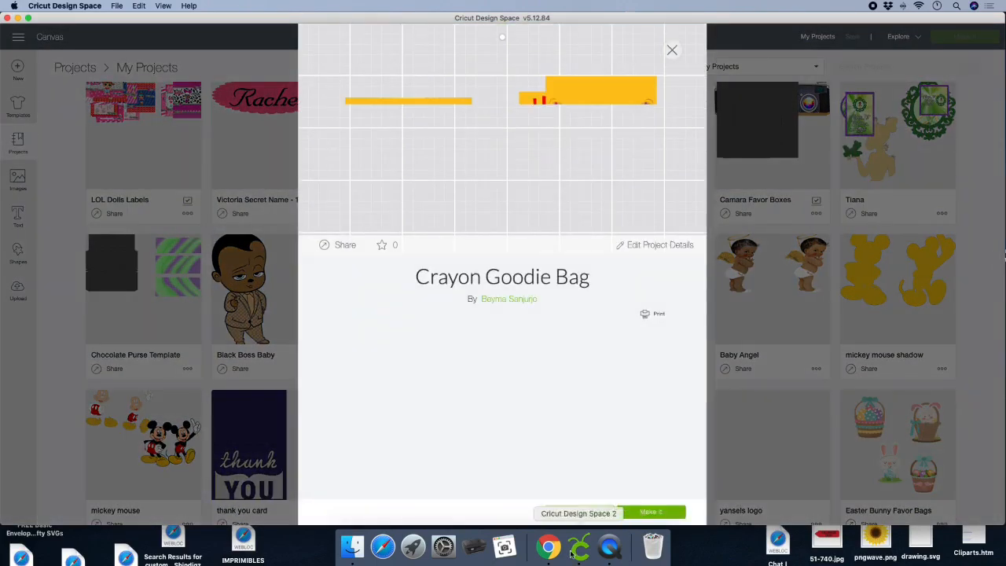
left_click(580, 513)
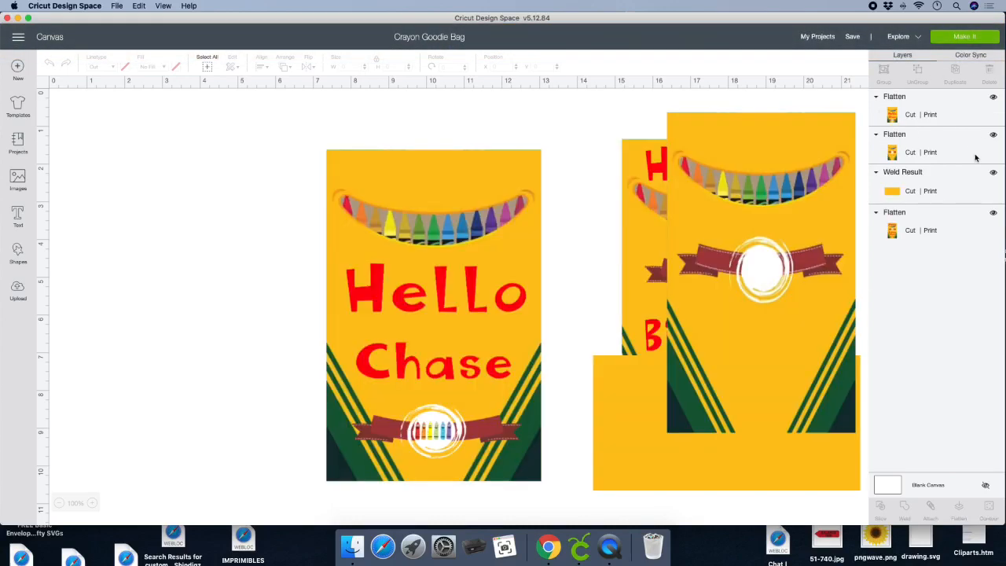
- Hide the plain yellow weld result, the blank crayon template and the "Hello" label, leaving only the "Happy 1st Birthday" label shown
left_click(994, 172)
left_click(994, 134)
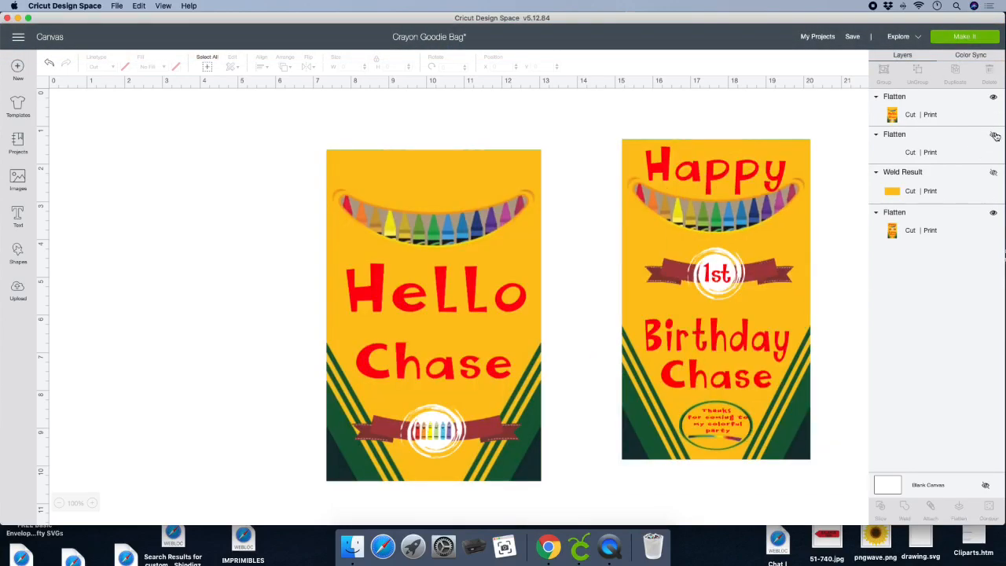
left_click(993, 97)
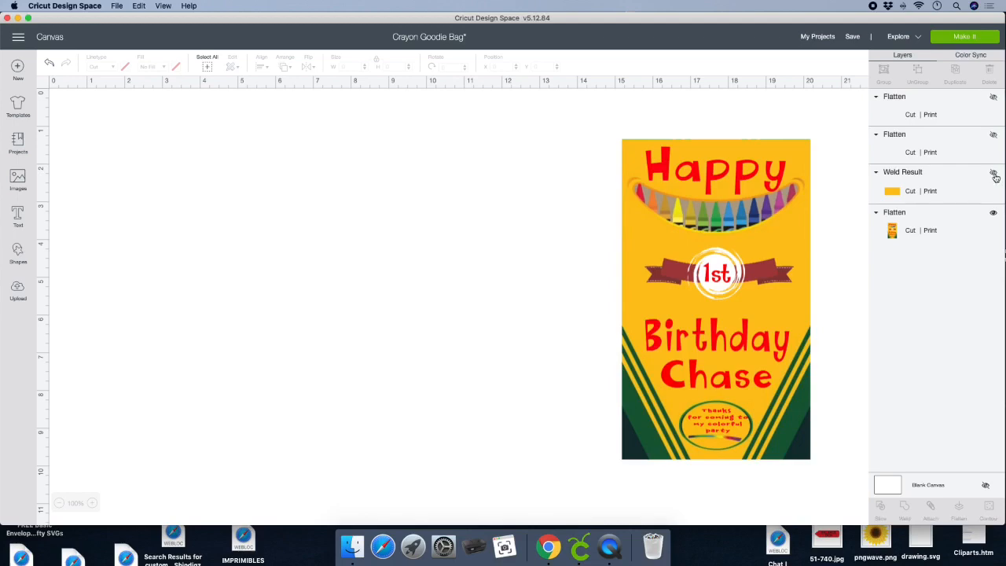
- Duplicate the flattened "Happy 1st Birthday" label, hide the original and place the copy near the middle of the canvas
left_click(721, 189)
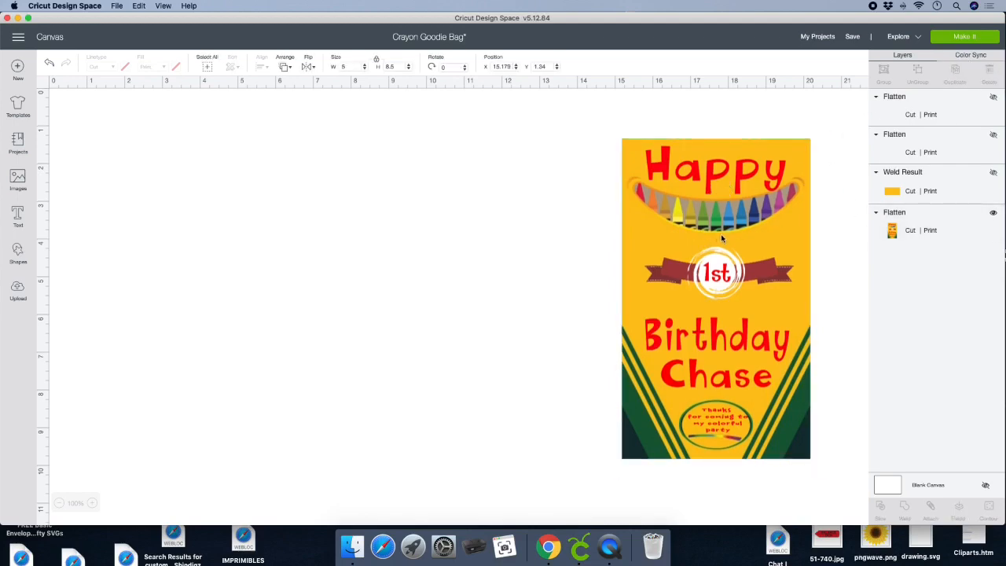
left_click_drag(712, 220, 366, 233)
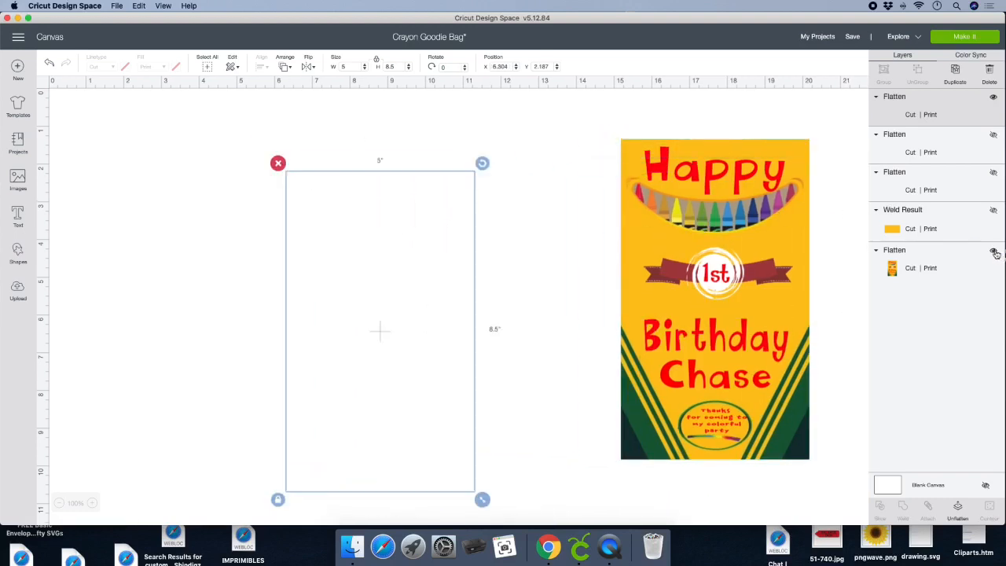
left_click(994, 253)
left_click(367, 260)
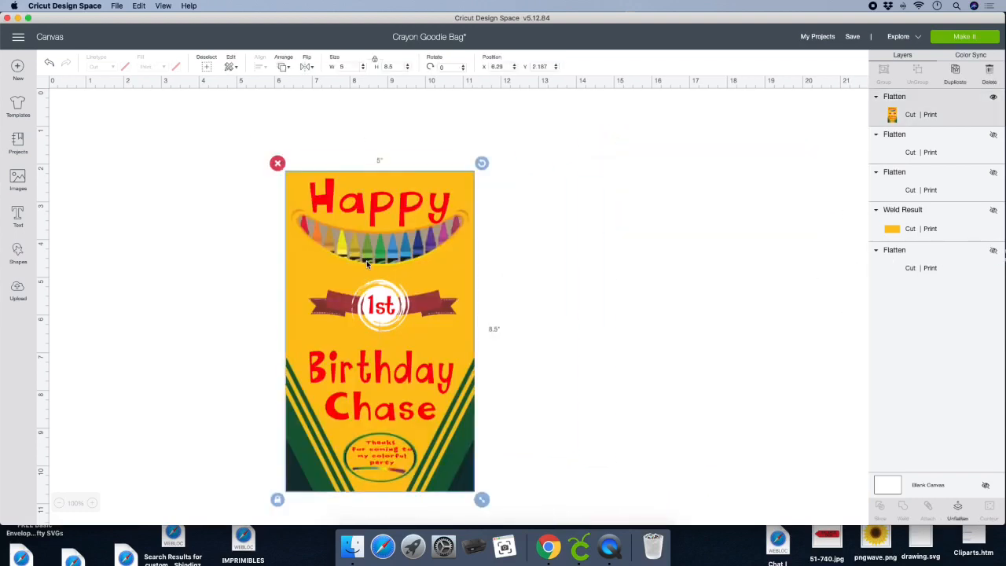
left_click_drag(366, 260, 456, 218)
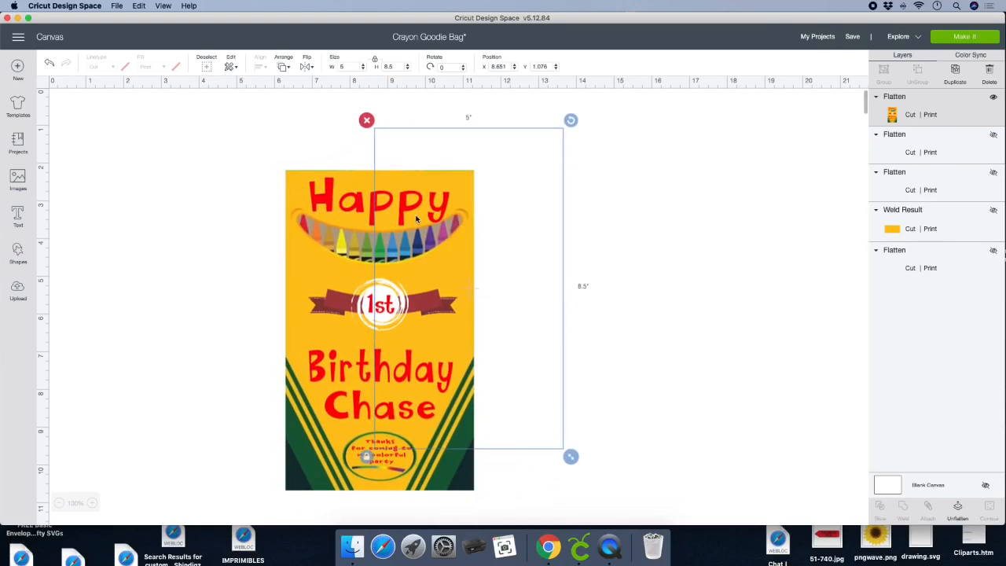
- Unflatten the copied birthday label and delete its "Happy" text
left_click(959, 509)
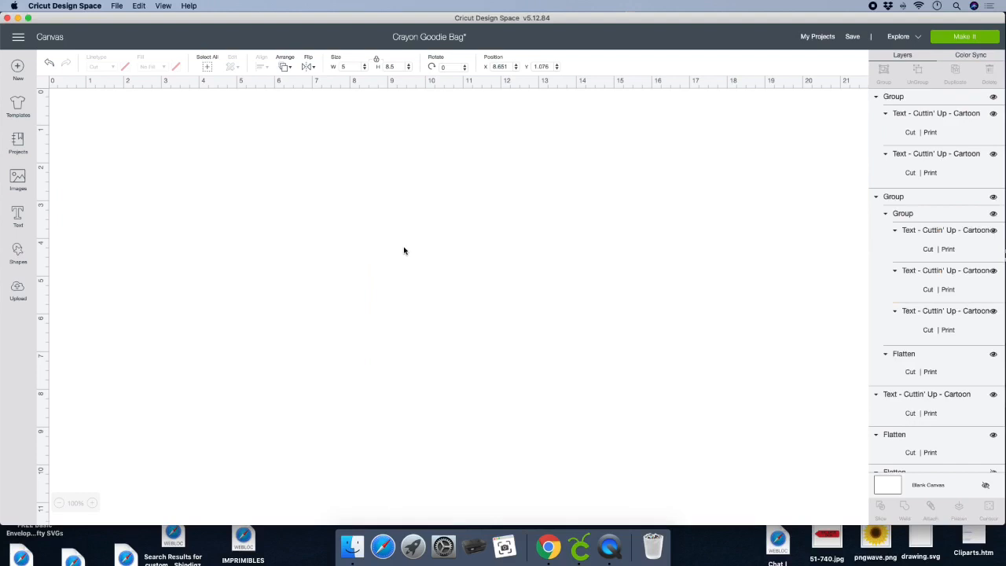
left_click(462, 155)
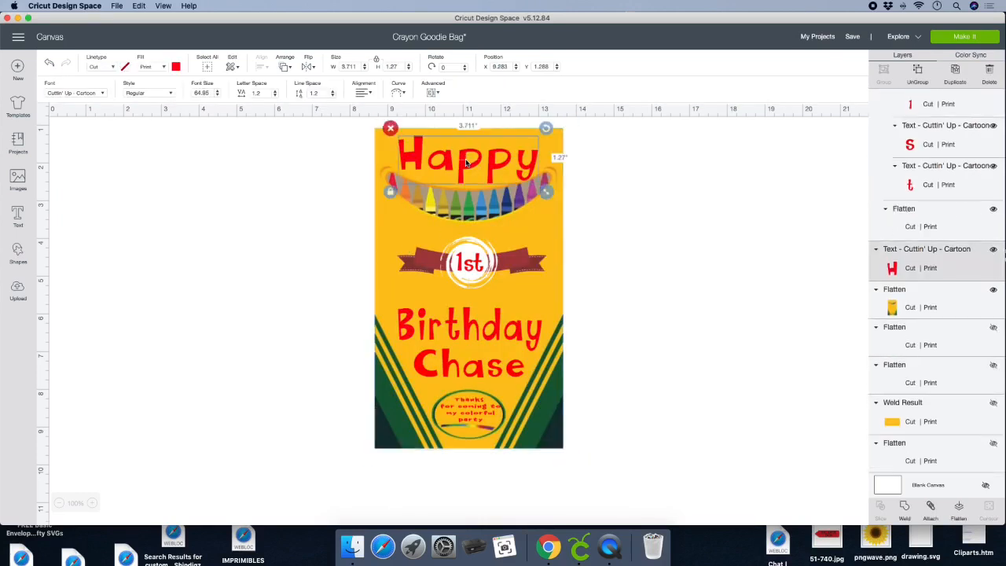
left_click(391, 128)
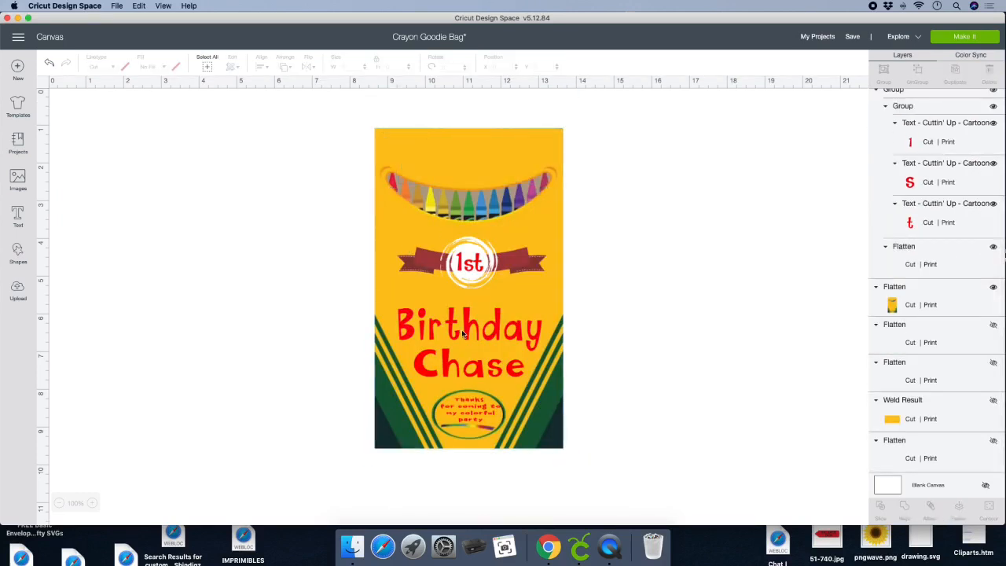
- Ungroup the "Birthday" and name lettering, delete the old name, and move "Birthday" down to just above the thank-you oval
left_click(469, 373)
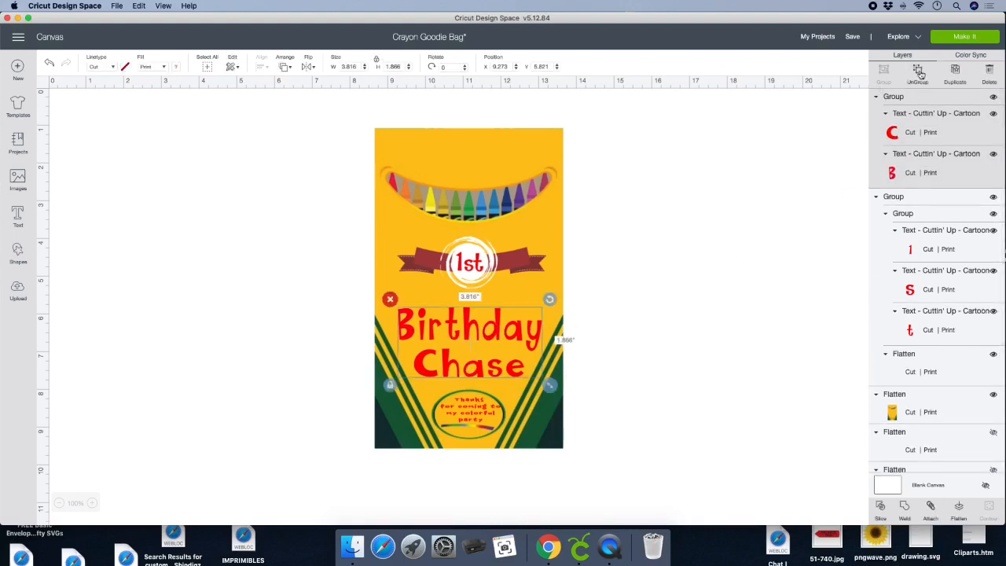
left_click(918, 72)
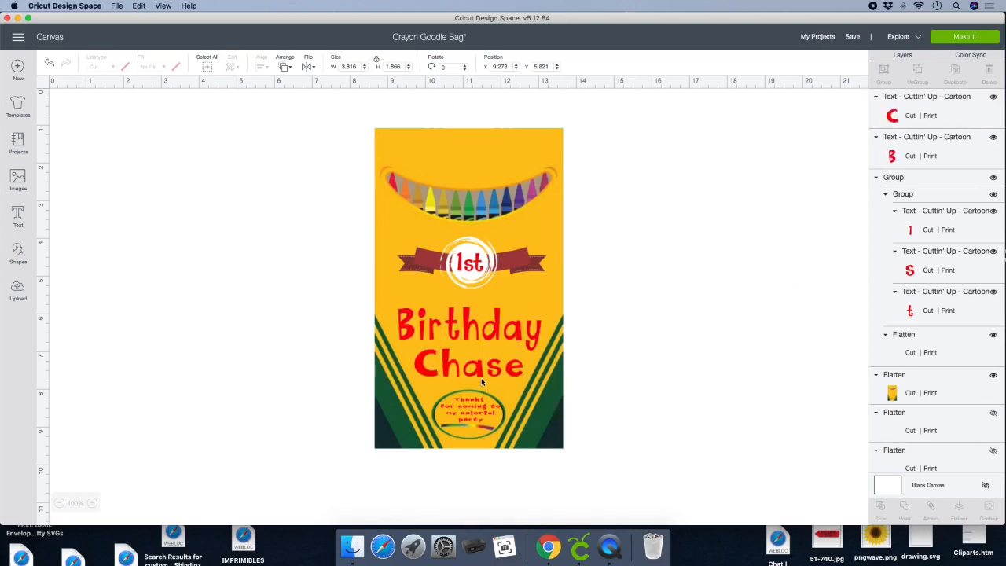
left_click(478, 374)
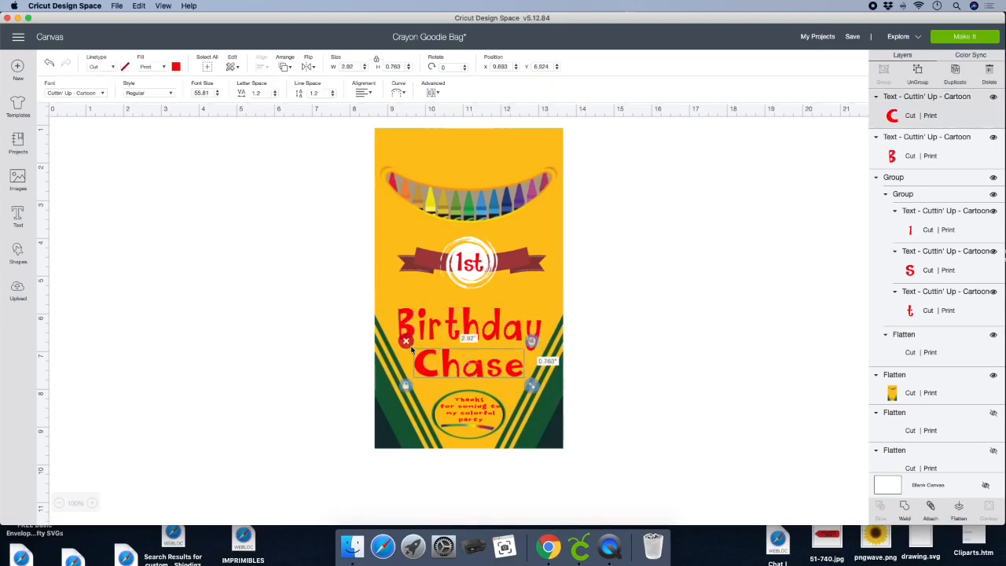
left_click(406, 341)
left_click(460, 334)
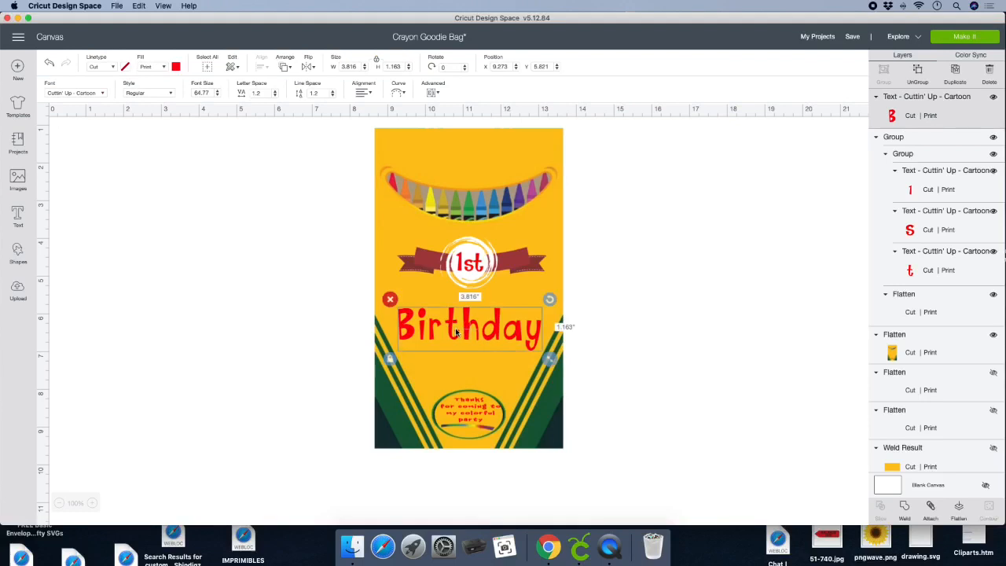
left_click_drag(460, 334, 457, 353)
- Nudge the bag artwork up slightly and move the "1st" ribbon badge down a little toward "Birthday"
mouse_move(408, 233)
left_mouse_down()
mouse_move(422, 243)
mouse_move(395, 238)
mouse_move(404, 223)
left_mouse_up()
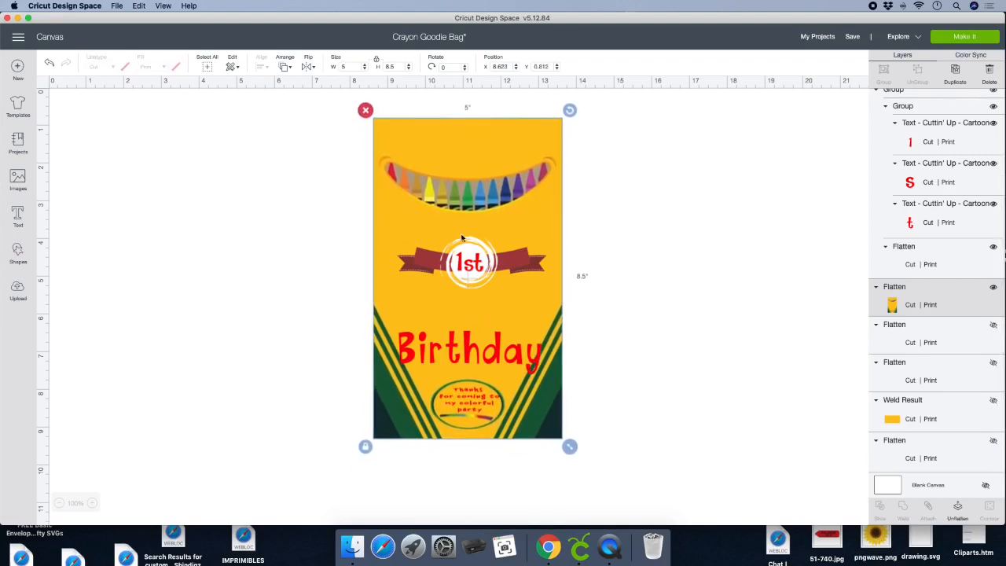
left_click(641, 230)
left_click(419, 262)
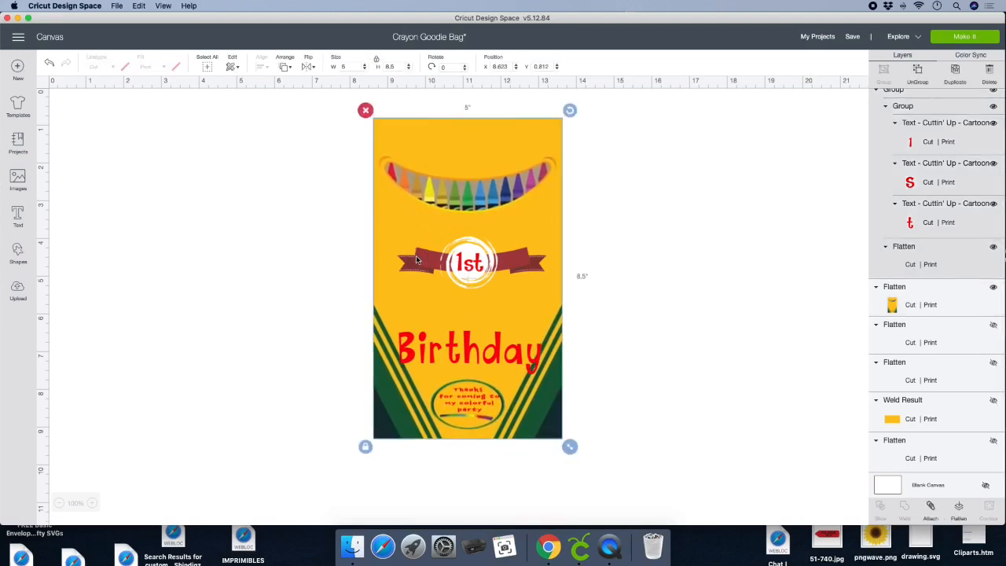
left_click_drag(419, 262, 421, 269)
- Unflatten the yellow crayon bag artwork into separate layers
left_click(469, 410)
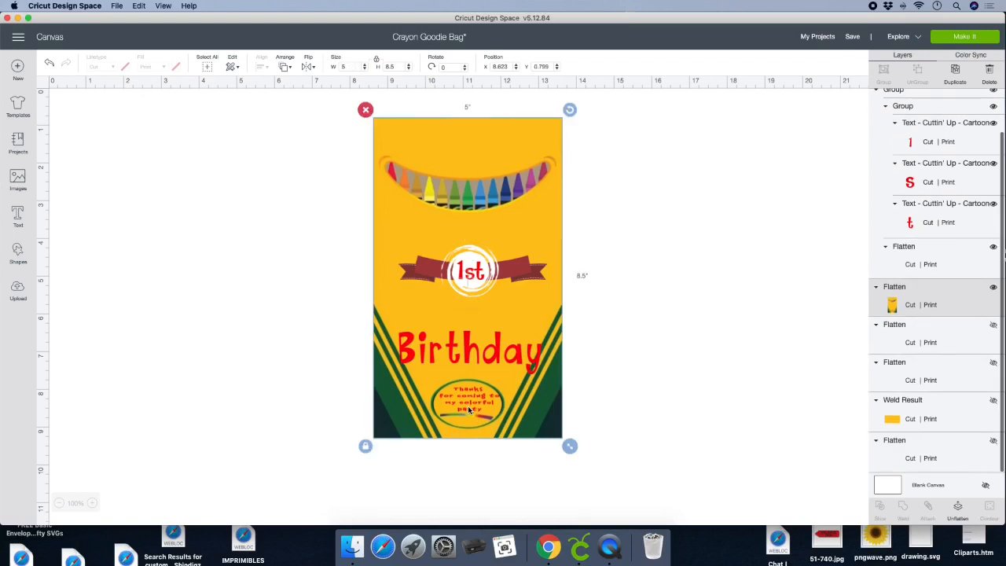
left_click_drag(473, 410, 472, 409)
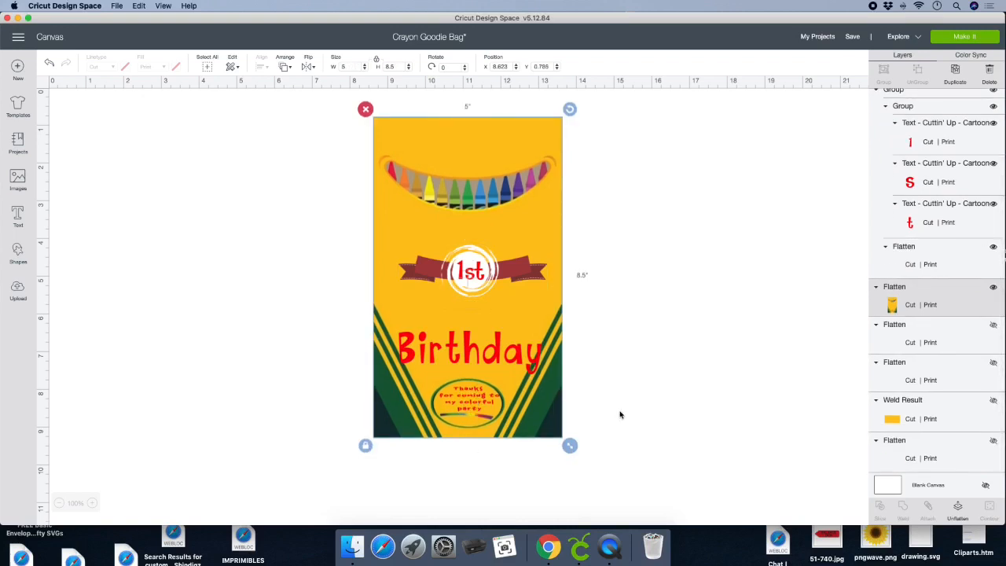
scroll(733, 388, "down", 1)
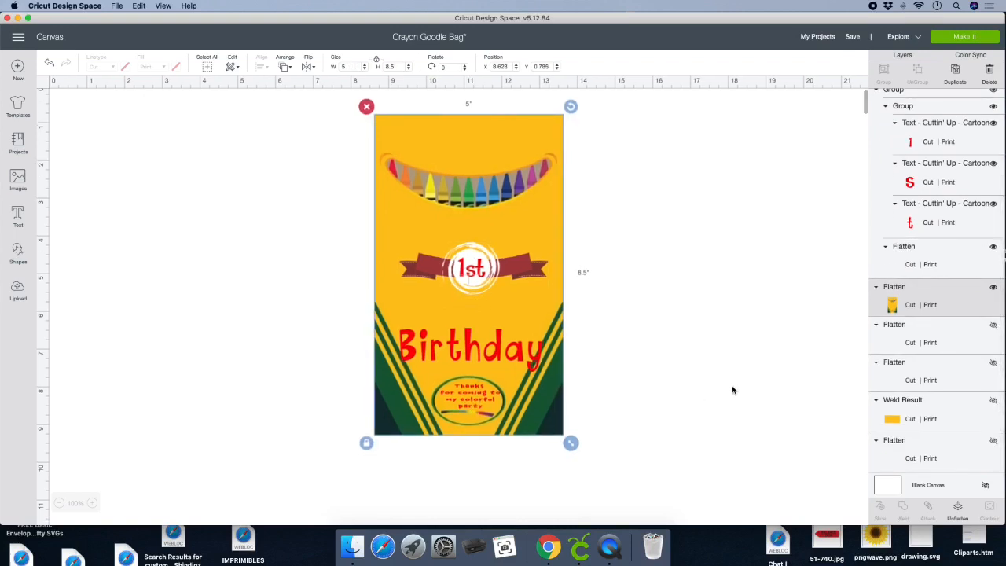
left_click(960, 511)
- Edit the thank-you message in the oval to read "Thanks for coming to my party"
left_click(473, 405)
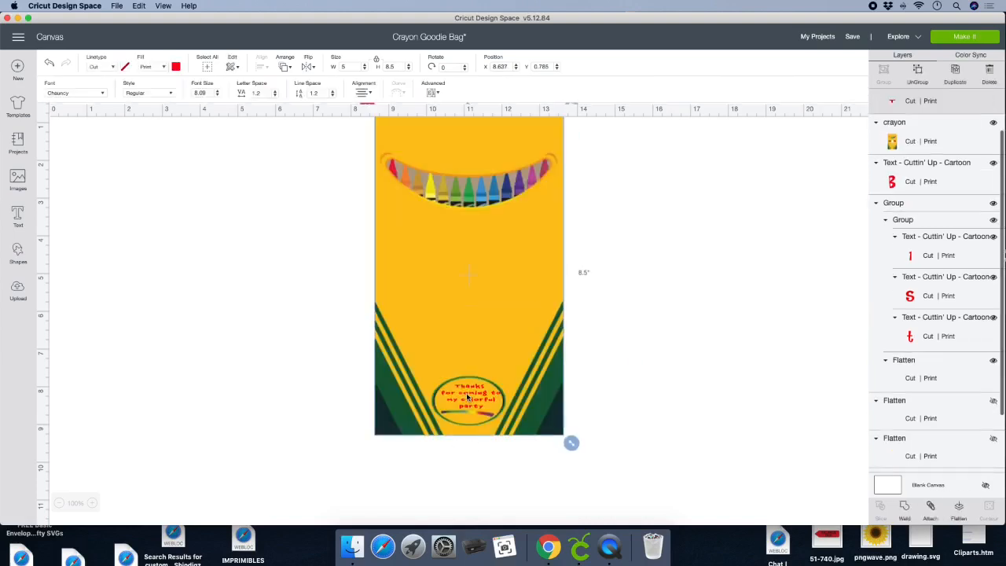
left_click(474, 407)
left_click(474, 406)
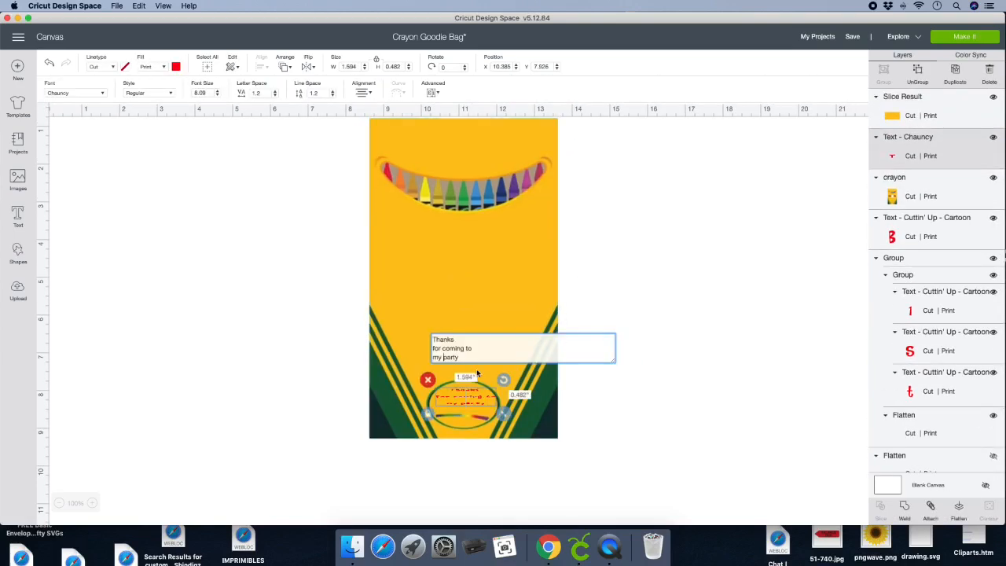
left_click(643, 402)
- Shift the shortened thank-you message slightly down so it sits centered in the green oval
left_click(470, 403)
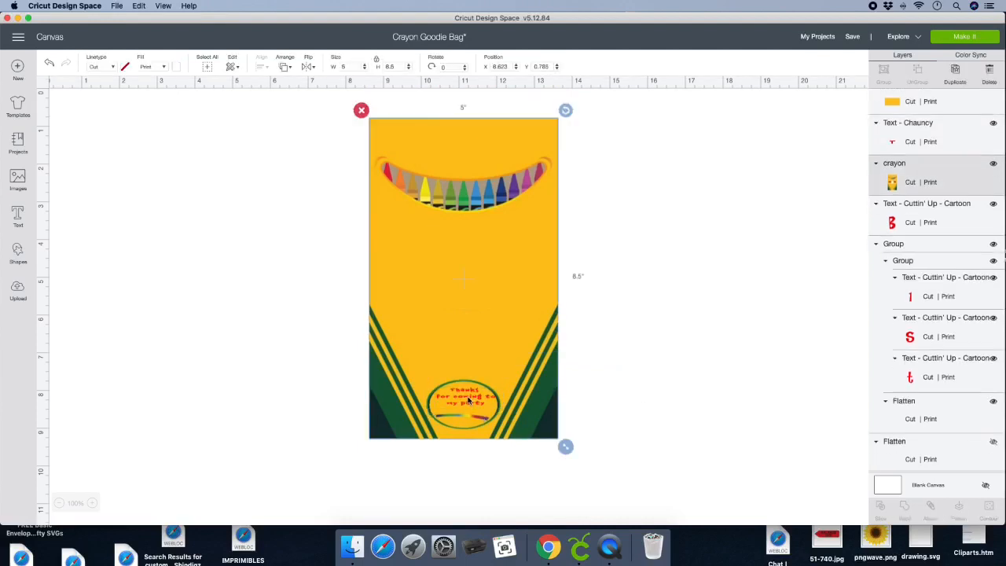
left_click(462, 398)
left_click(463, 397)
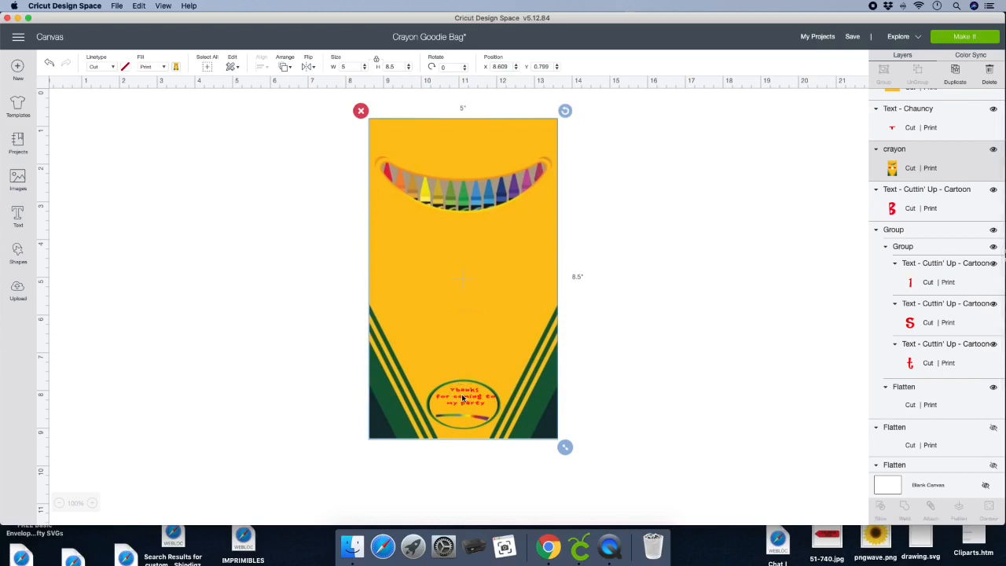
double_click(458, 393)
left_click_drag(458, 393, 456, 393)
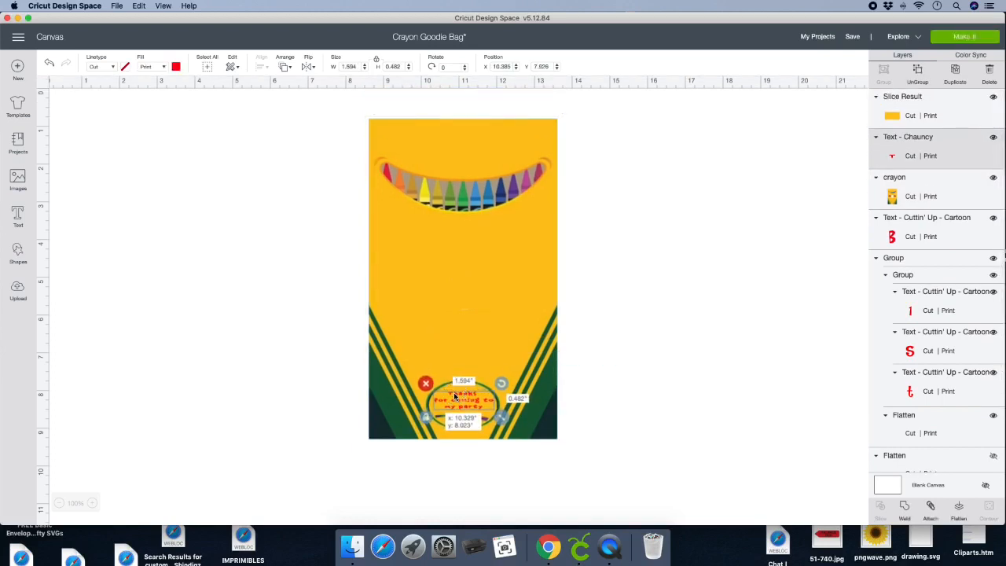
left_click(269, 311)
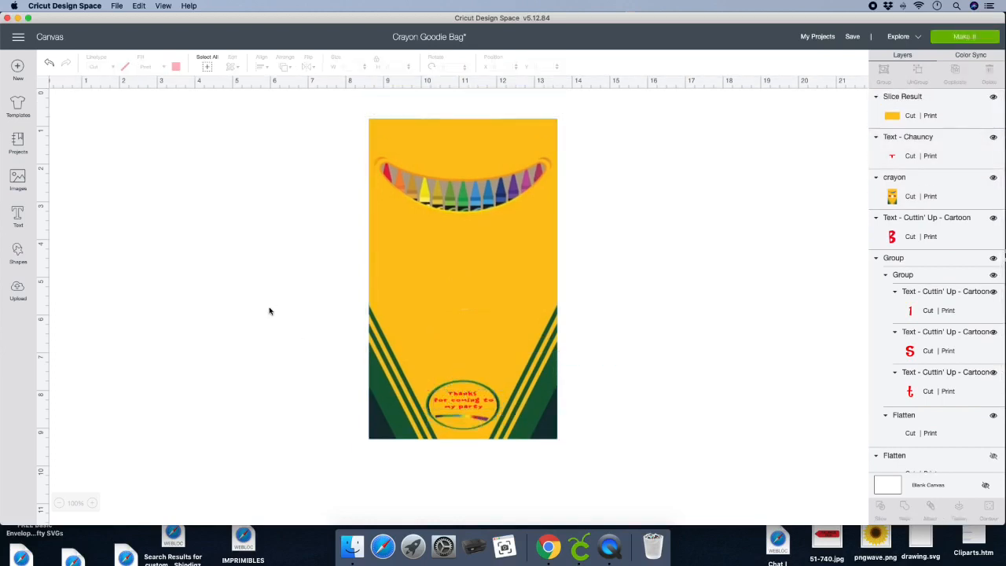
- Send the hidden "Birthday" text to the front of the bag artwork and dismiss the system notification
left_click(941, 234)
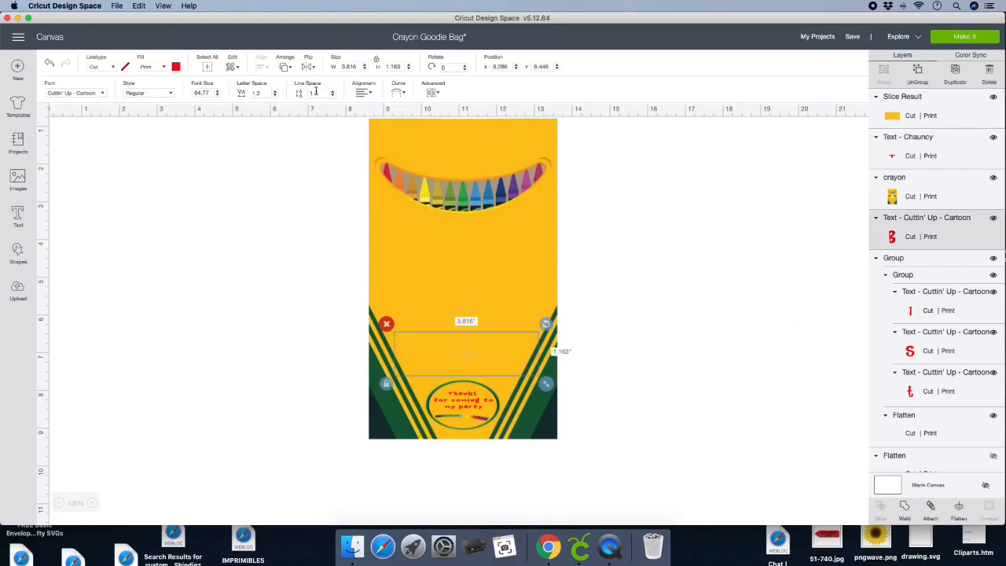
left_click(362, 93)
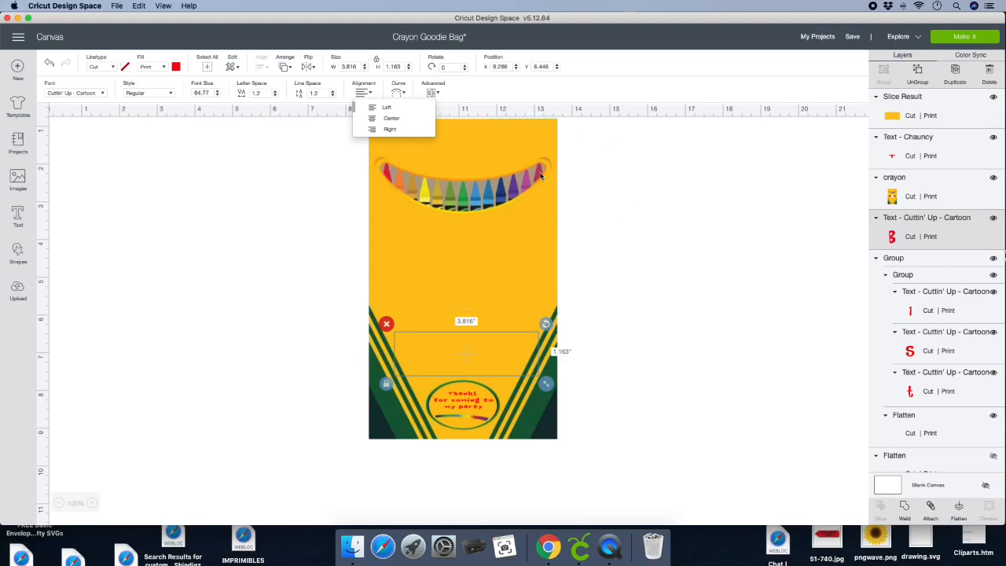
left_click(285, 67)
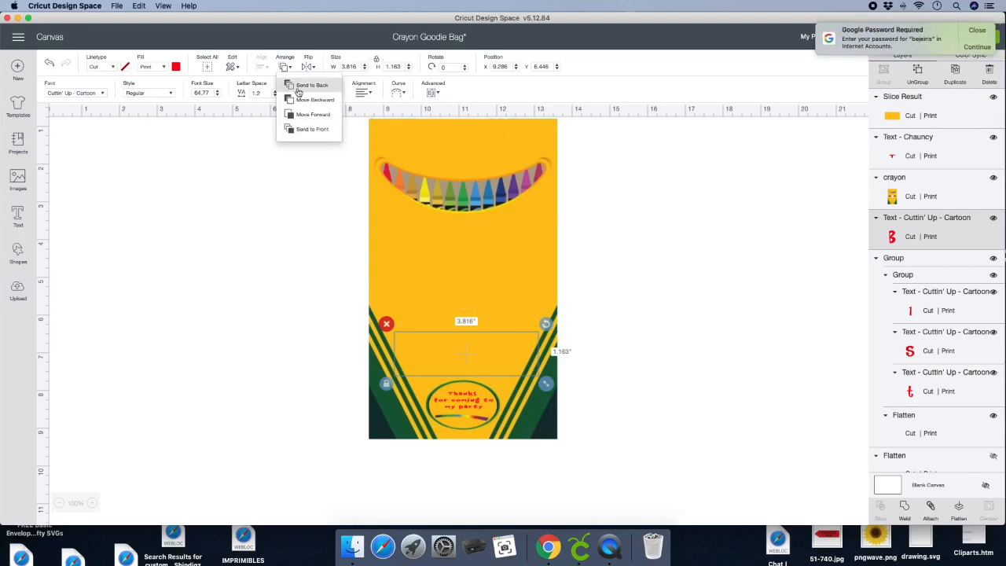
left_click(309, 130)
left_click(989, 30)
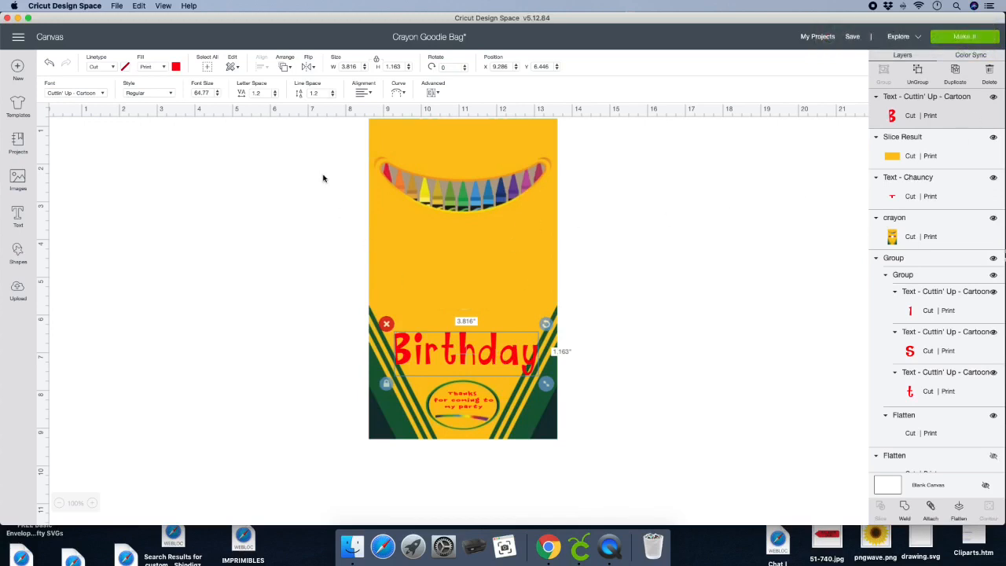
- Send the plain yellow rectangle covering the middle of the bag to the back
left_click(948, 194)
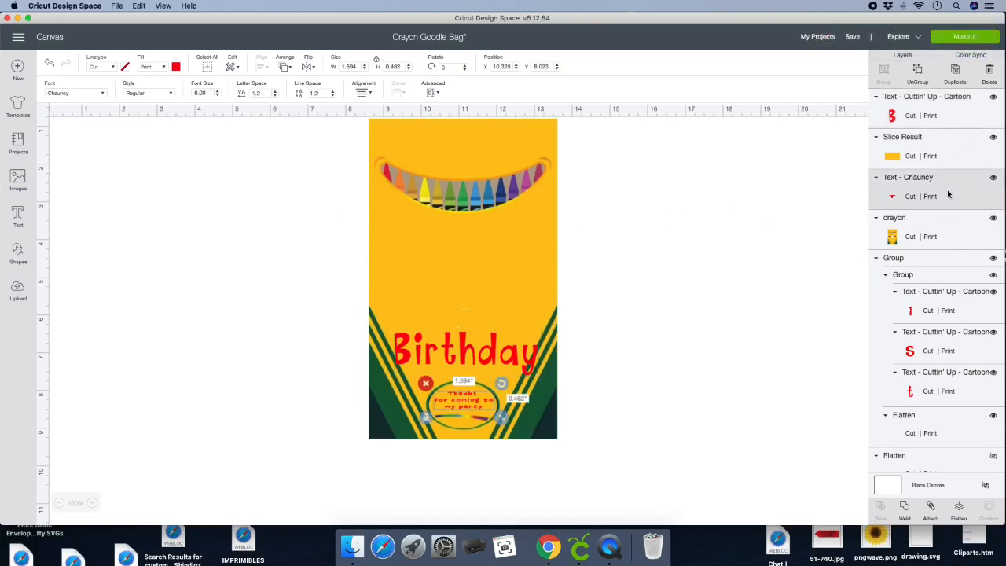
left_click(956, 311)
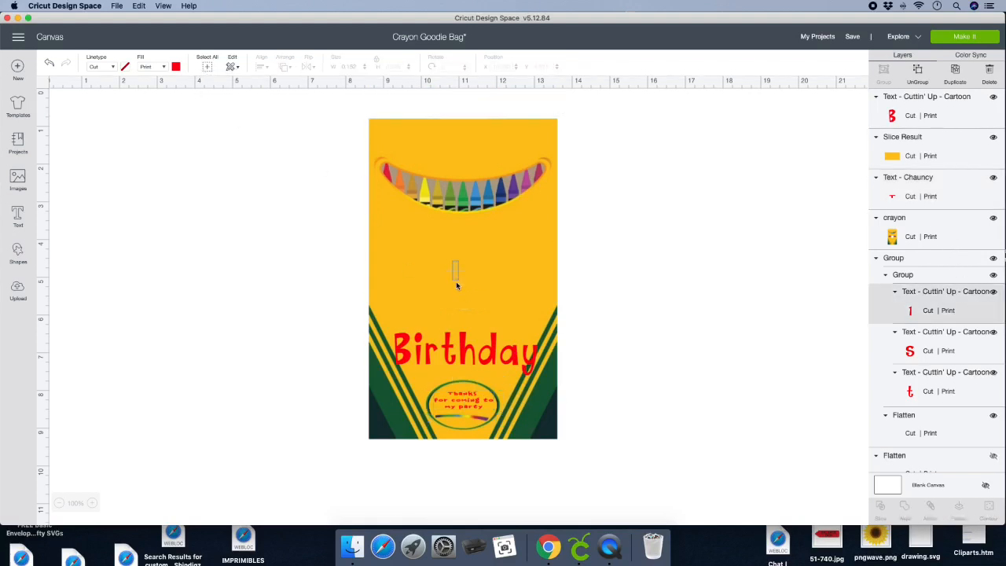
left_click(455, 274)
left_click(284, 66)
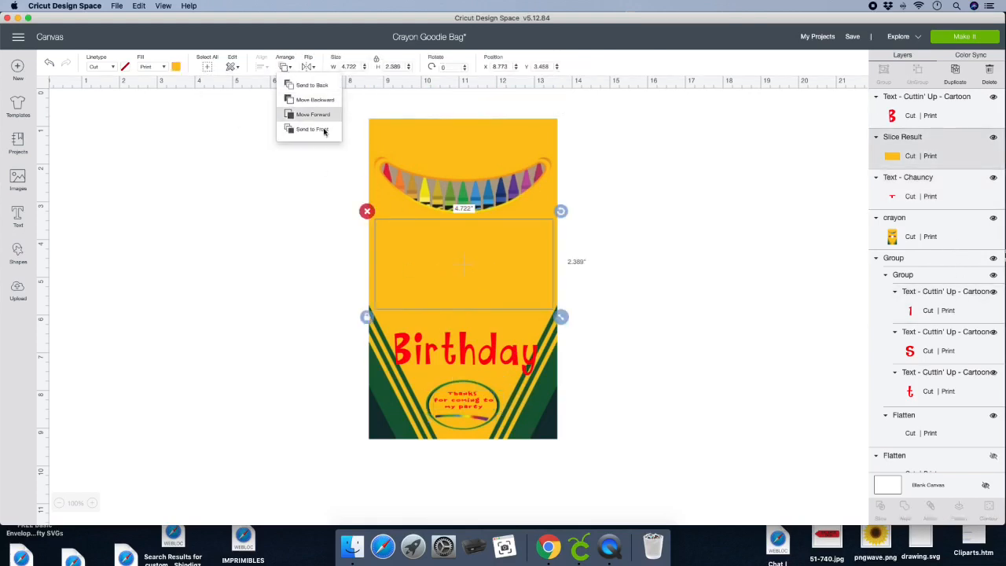
left_click(321, 129)
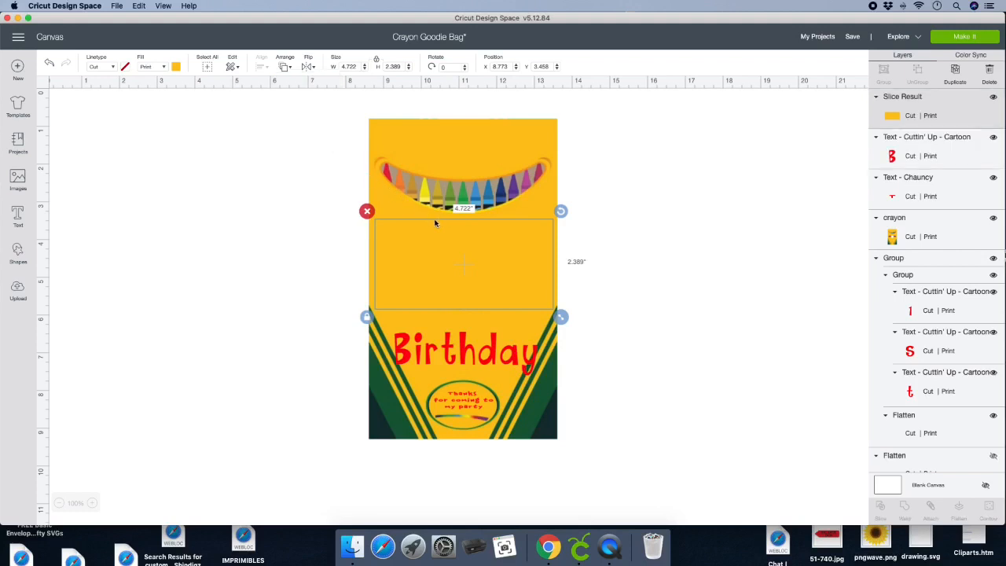
left_click(285, 68)
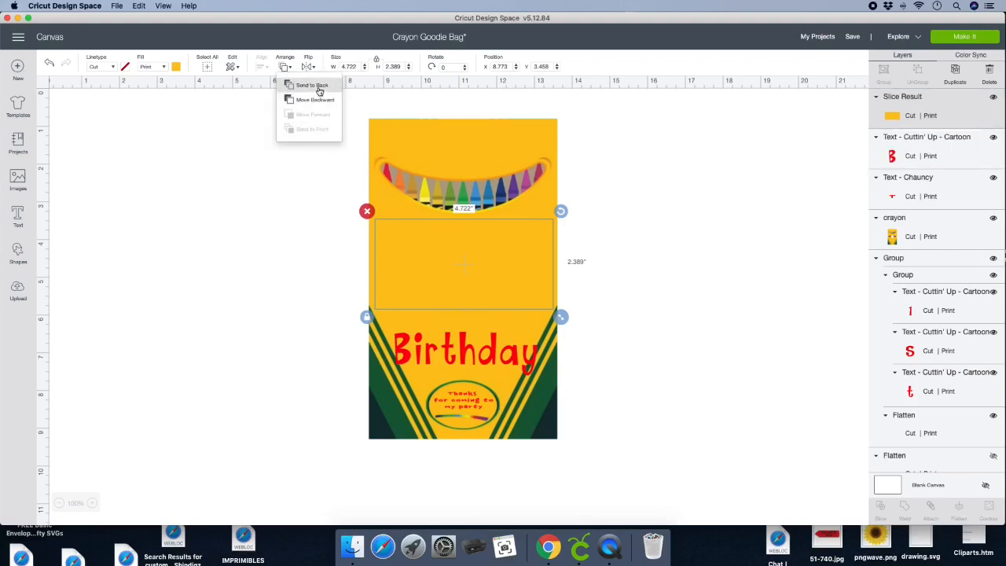
left_click(319, 87)
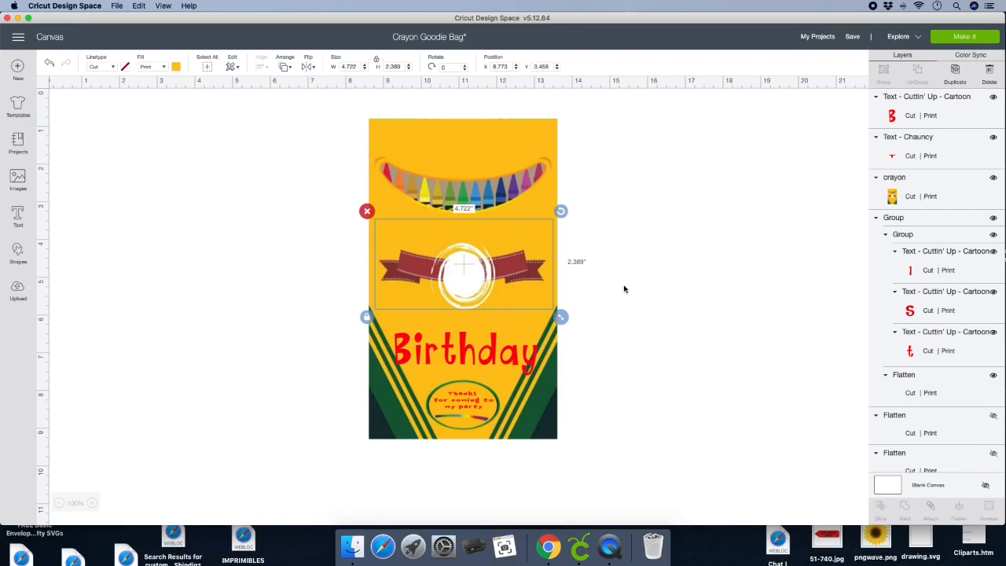
- Add a text with the child's name in capitals, place it beside the bag and color it red
left_click(19, 216)
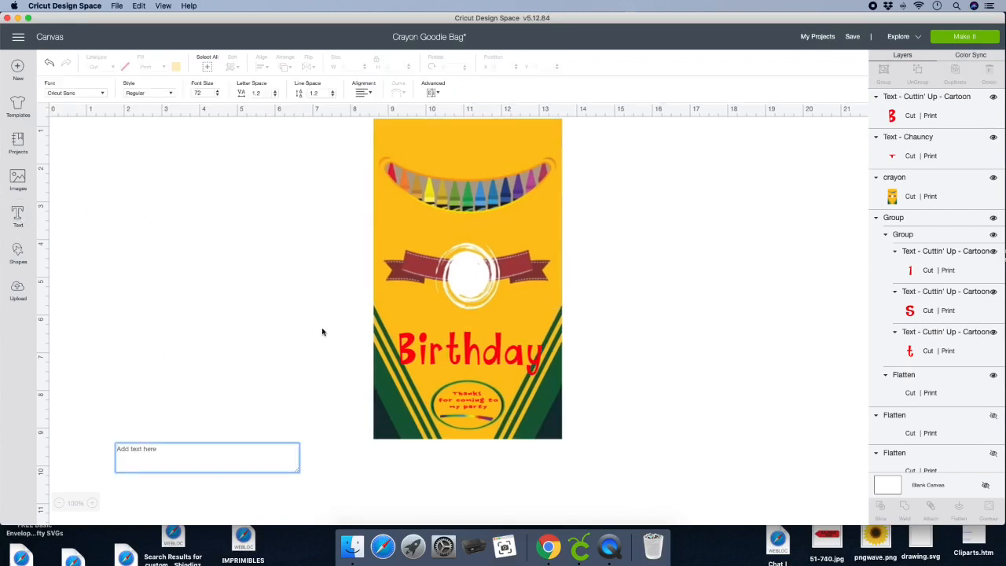
type("A'")
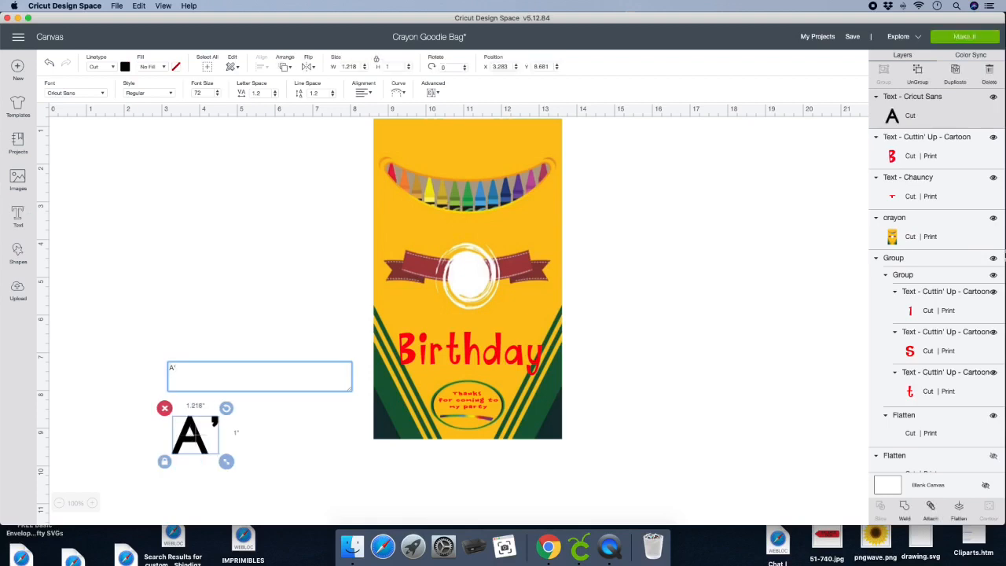
type("NYLAA")
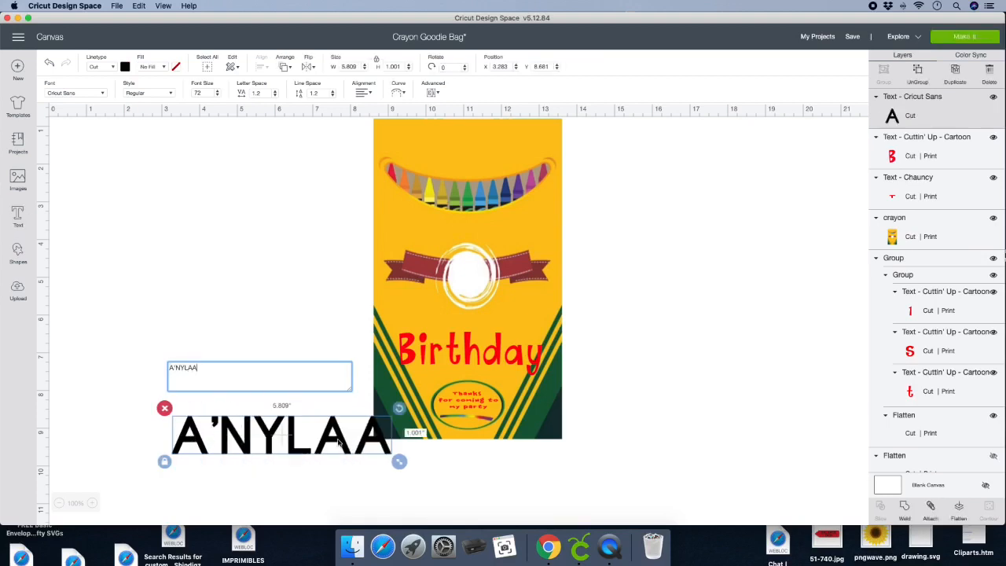
left_click_drag(340, 444, 235, 233)
left_click(126, 68)
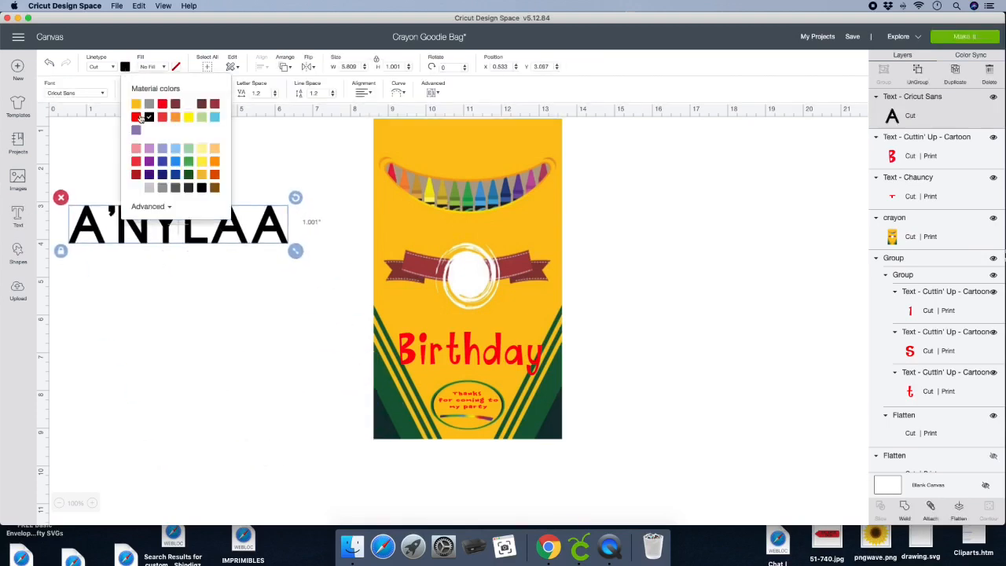
left_click(137, 117)
- Apply the Cuttin' Up - Cartoon font to the name, ungroup it and delete its hidden second layer
left_click(83, 96)
left_click(751, 67)
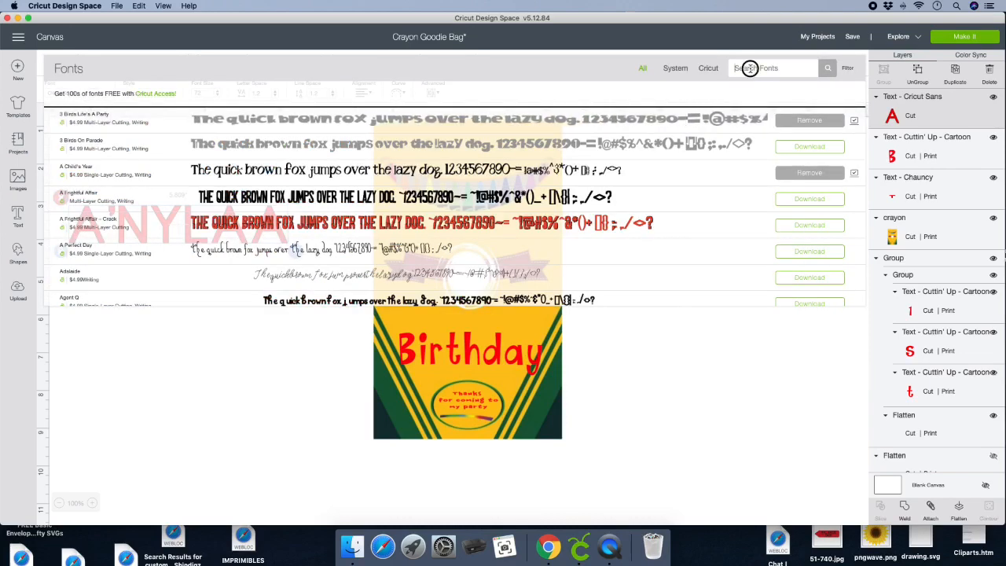
type("CUTT")
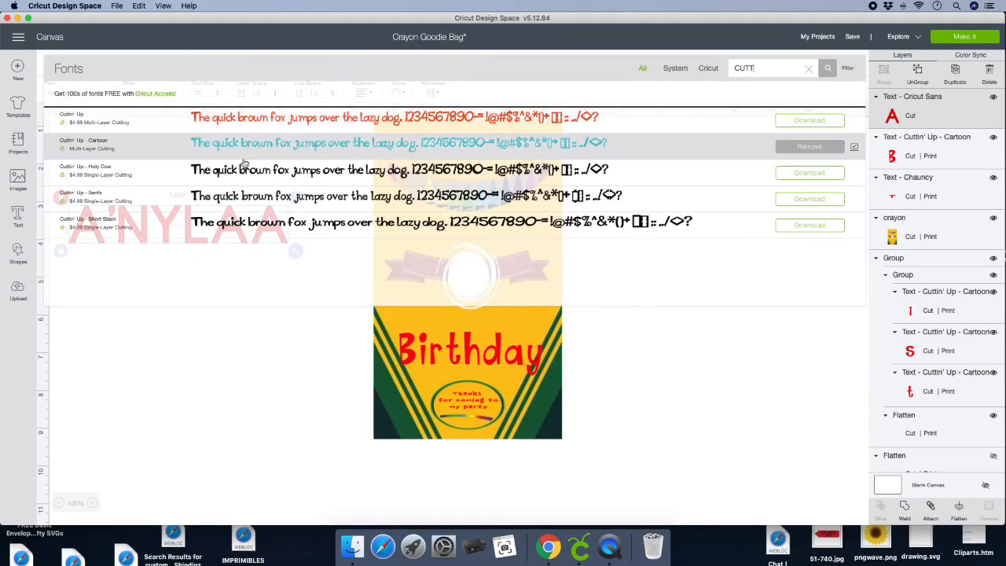
left_click(276, 150)
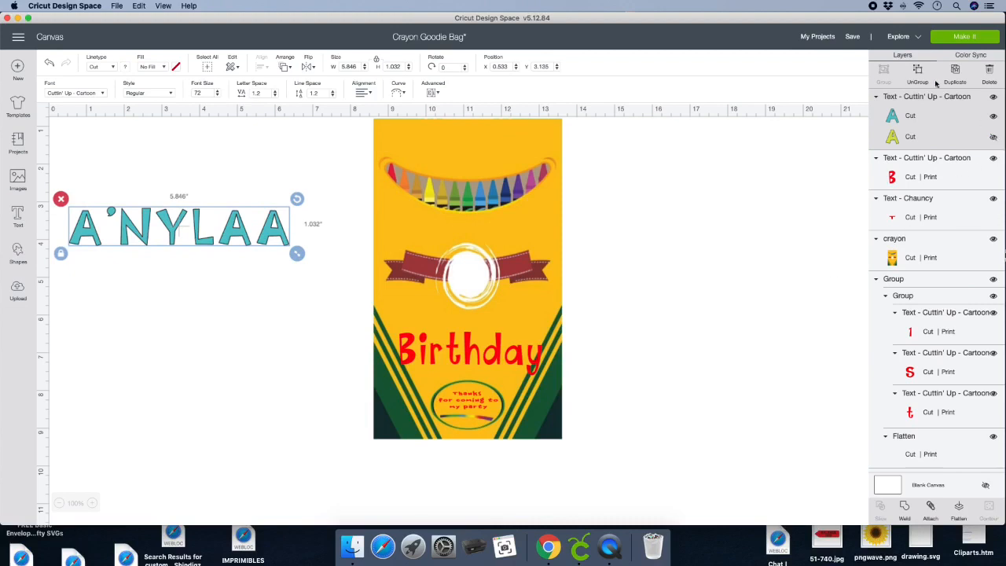
left_click(915, 69)
left_click(985, 152)
key("Delete")
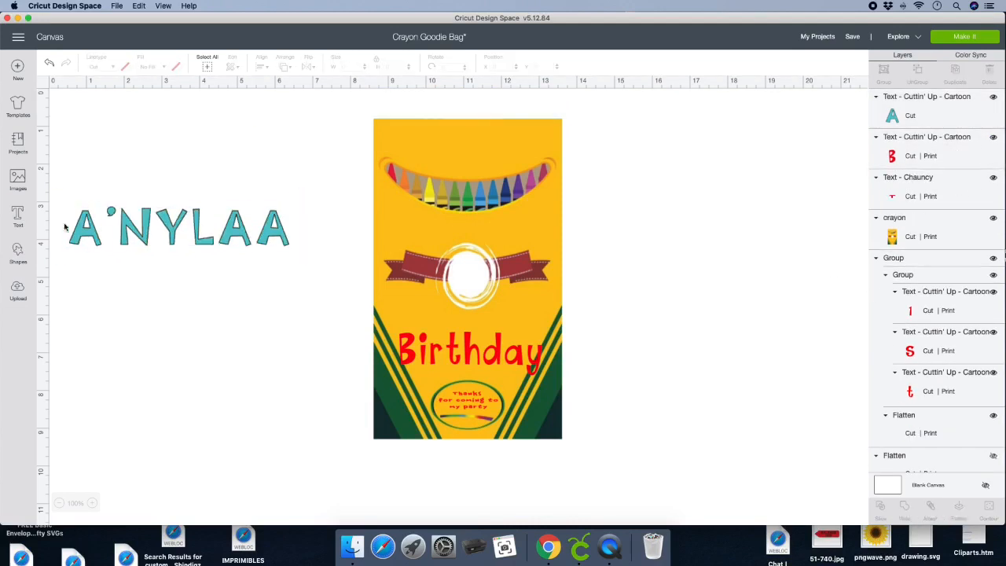
- Color the name red, then place and shrink it to fit across the bag above the crayon smile
left_click(82, 228)
left_click(124, 66)
left_click(136, 116)
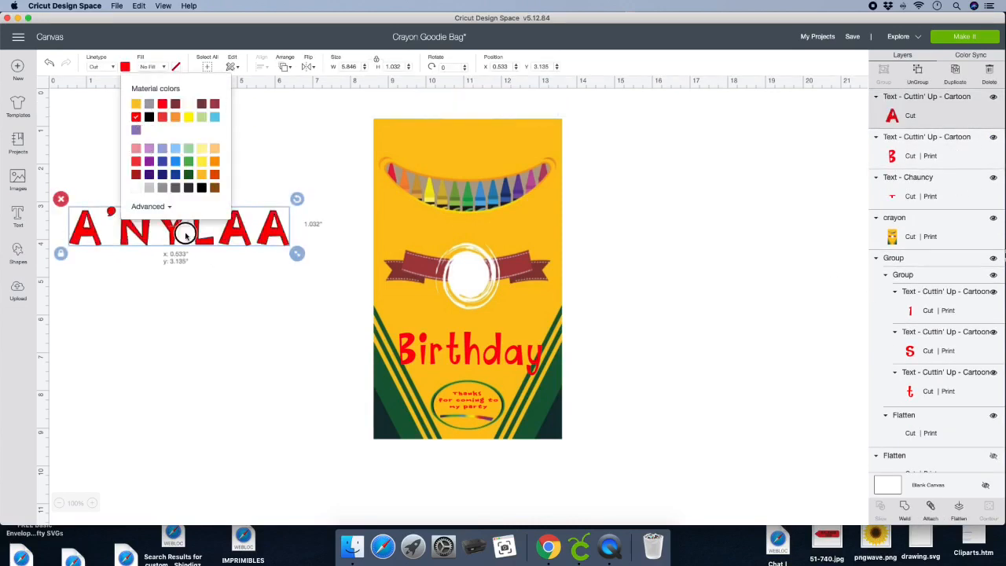
left_click_drag(186, 235, 491, 144)
left_click_drag(610, 171, 549, 158)
left_click_drag(473, 139, 478, 146)
- Bring the grouped "1st" lettering to the front of the bag and position it over the white circle on the ribbon
left_click(458, 276)
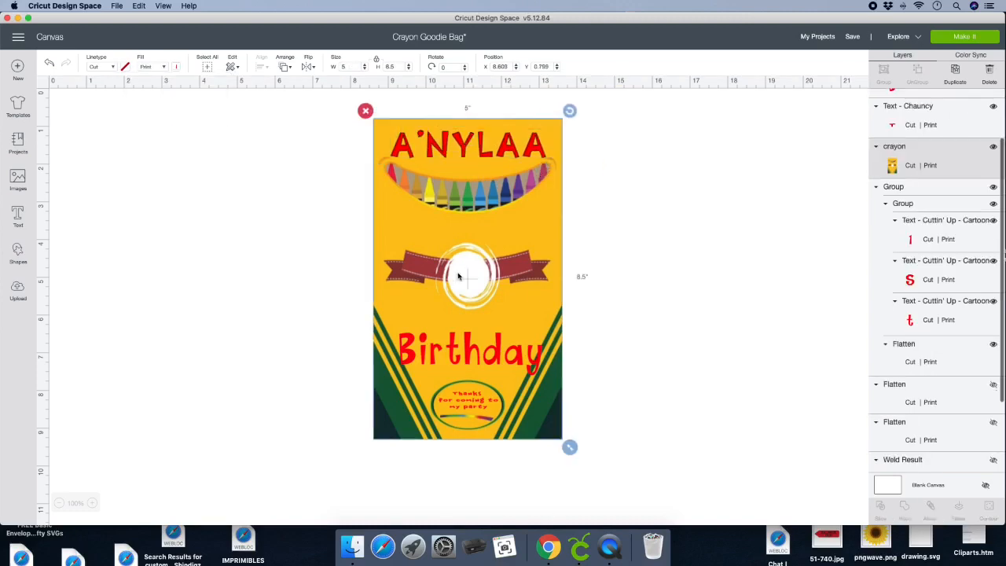
left_click(728, 266)
left_click(955, 207)
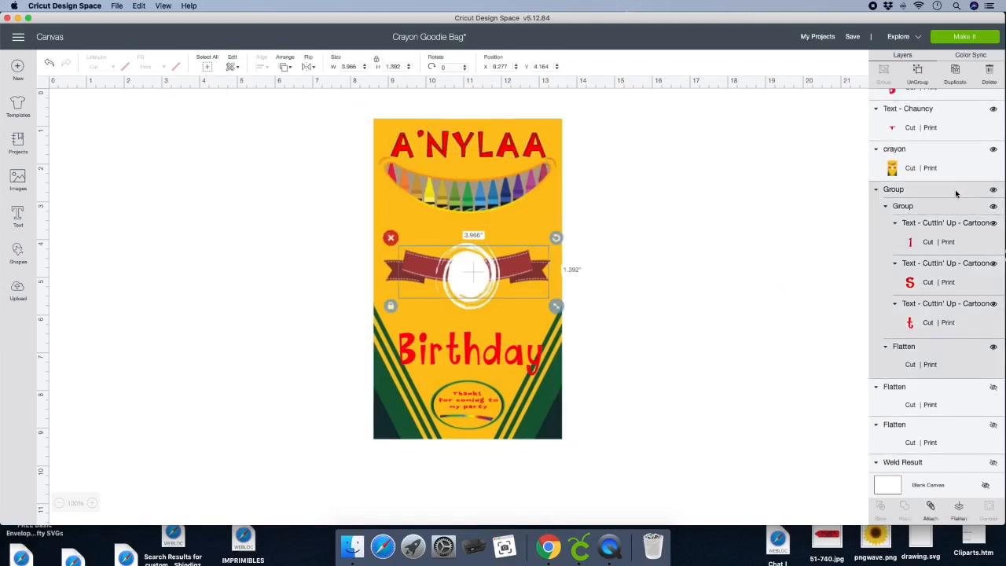
left_click(284, 66)
left_click(311, 134)
left_click_drag(475, 275, 475, 273)
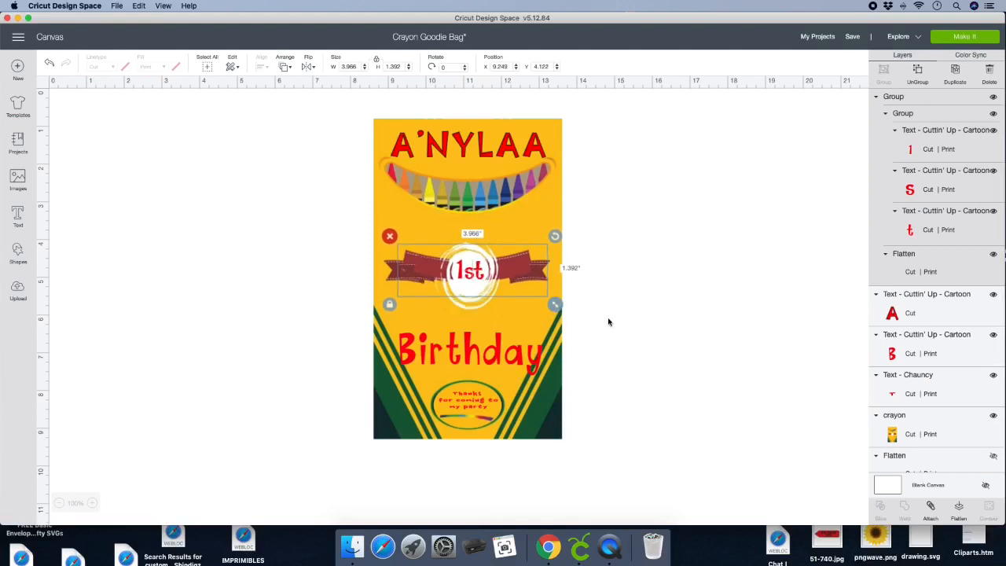
left_click(610, 319)
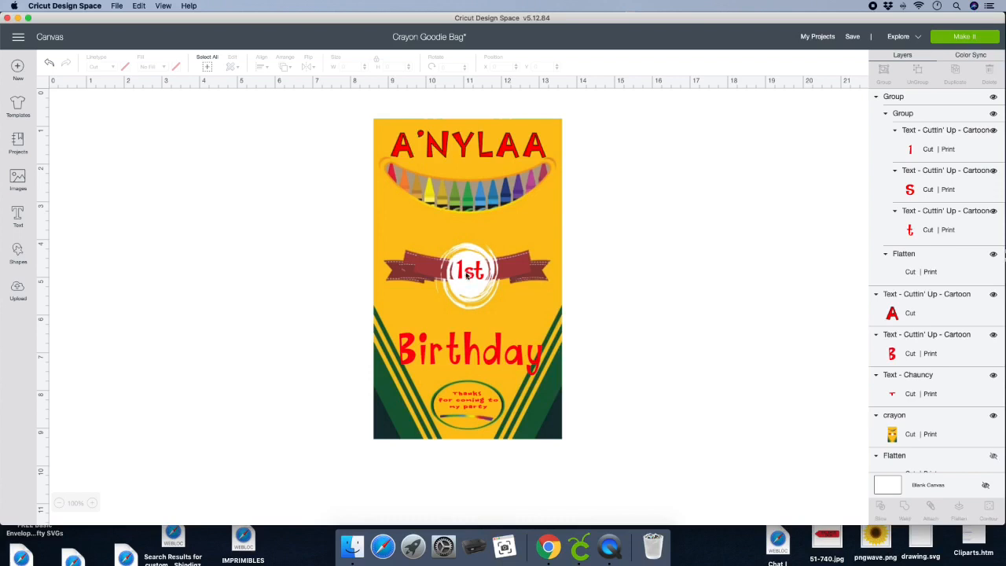
- Move the "1st" group off the bag, ungroup it and delete its extra flattened ribbon piece
left_click_drag(432, 273, 677, 261)
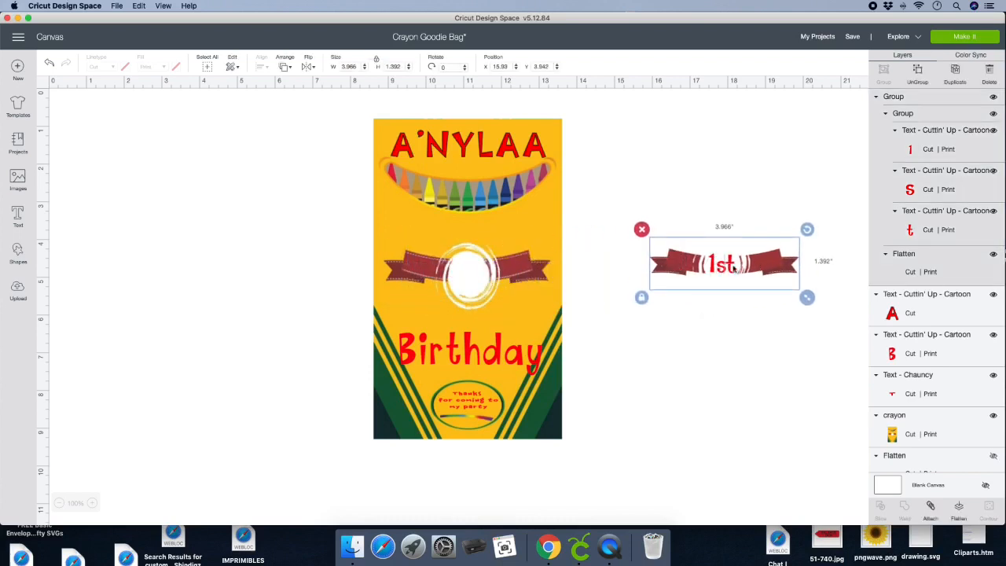
left_click(919, 72)
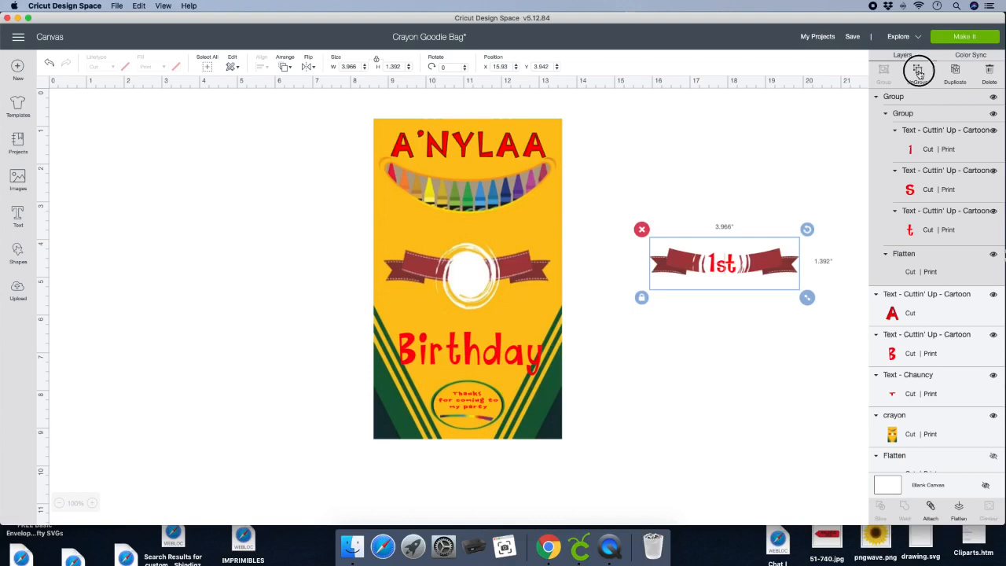
left_click(724, 273)
key("Delete")
left_click(702, 238)
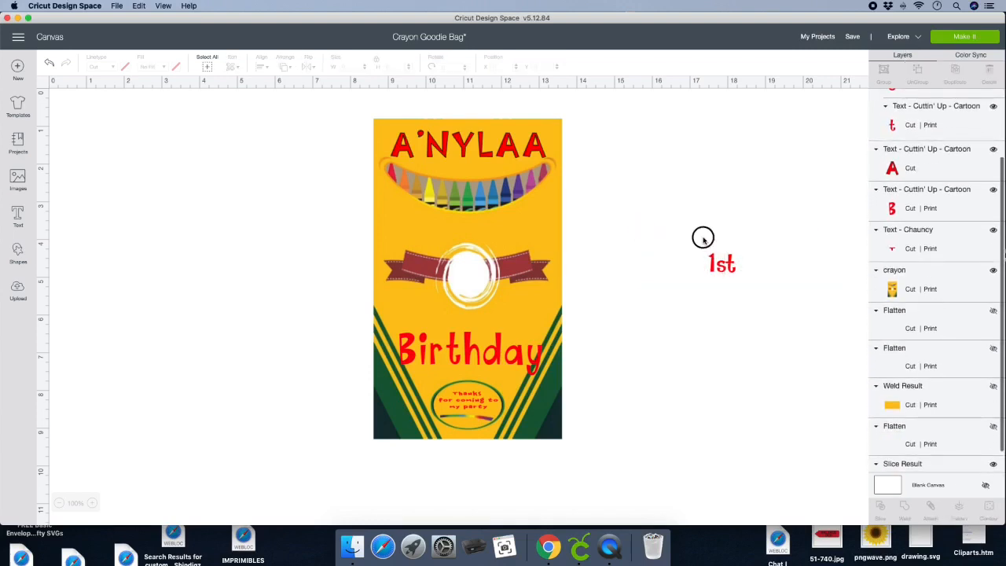
- Place the "1st" lettering in the bag's white circle and flatten the bag with all its lettering into one printable image
left_click_drag(721, 265, 470, 282)
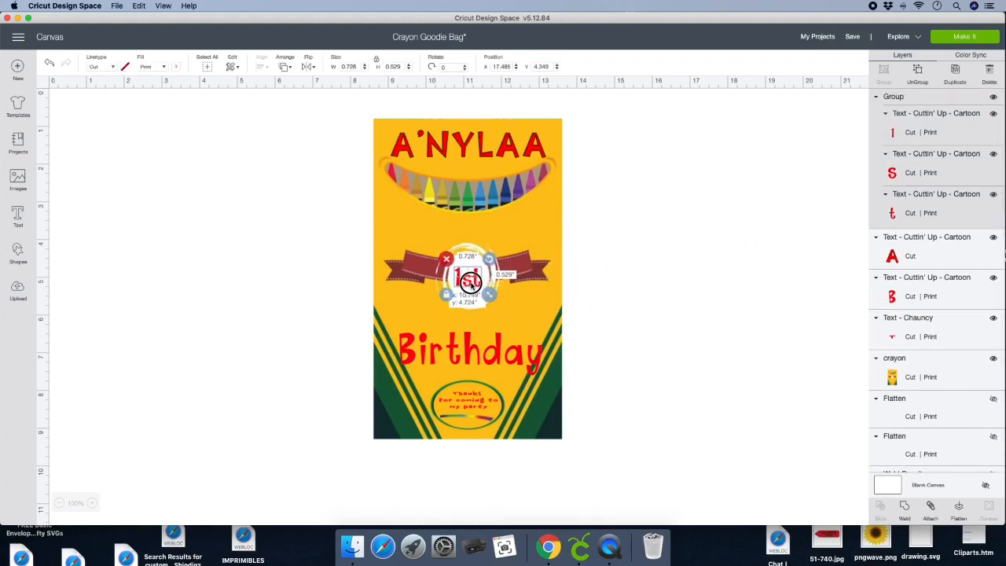
left_click(668, 331)
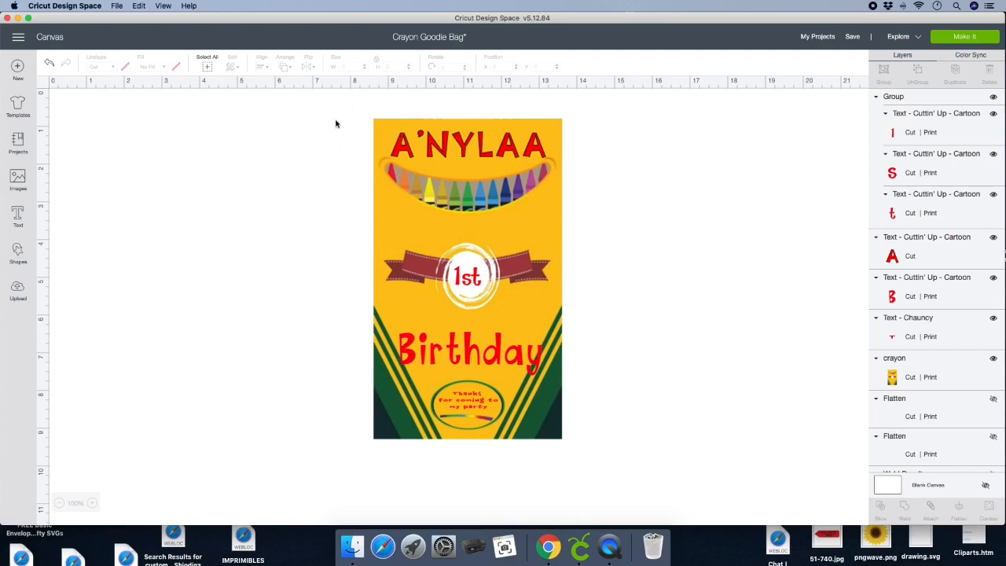
left_click_drag(337, 100, 645, 478)
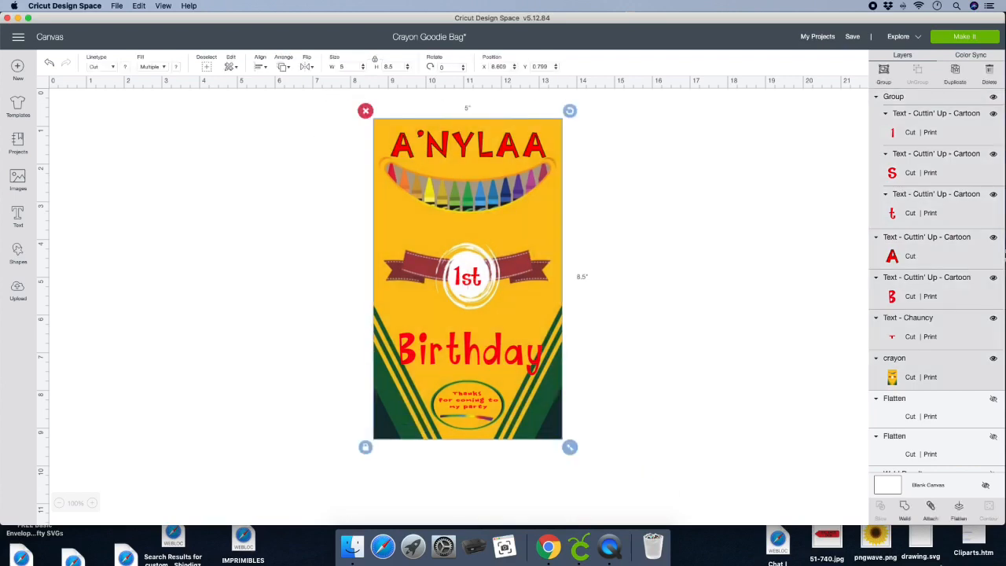
left_click(958, 507)
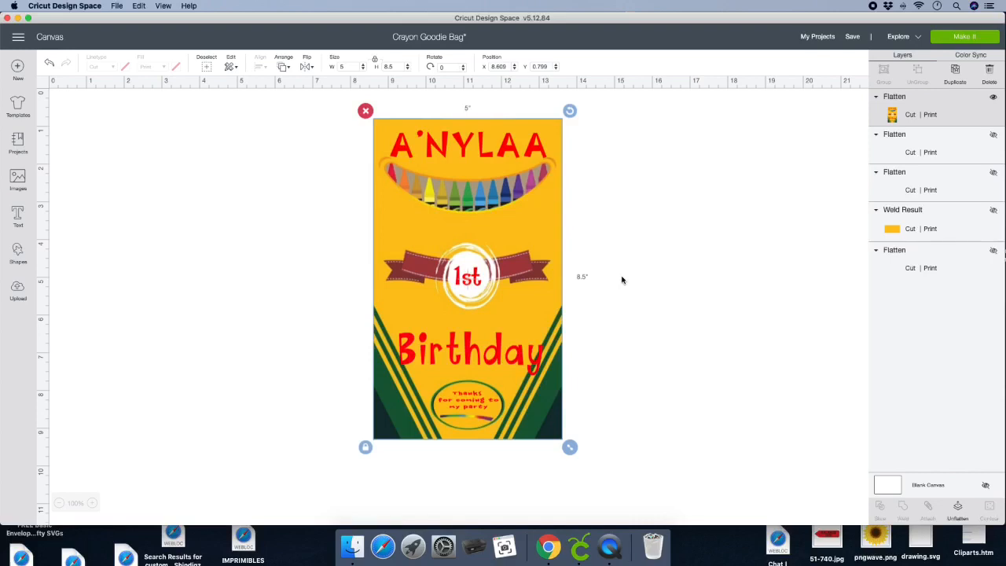
left_click(656, 308)
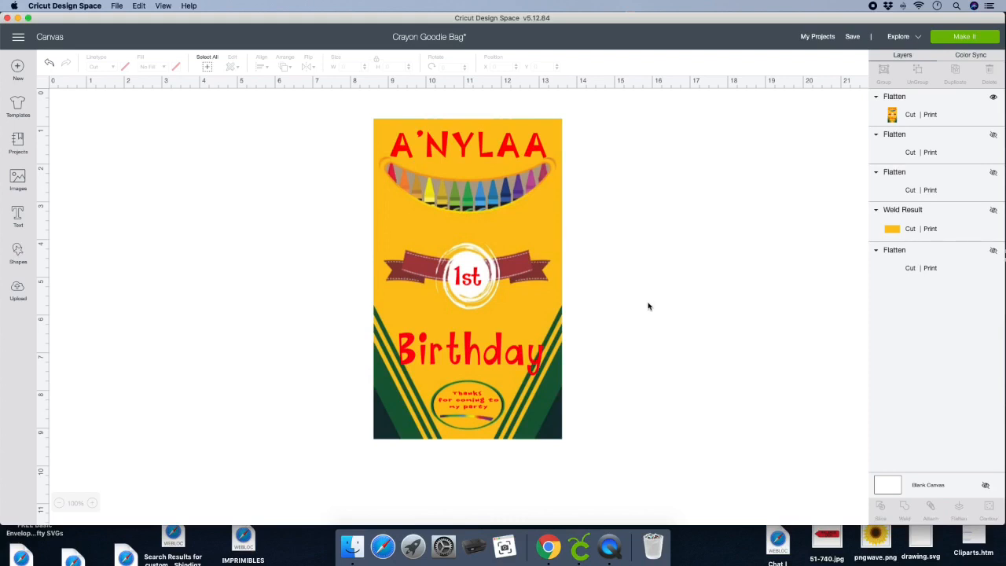
- Unlock the flattened bag's proportions and set its width to 5.3 inches
left_click(550, 256)
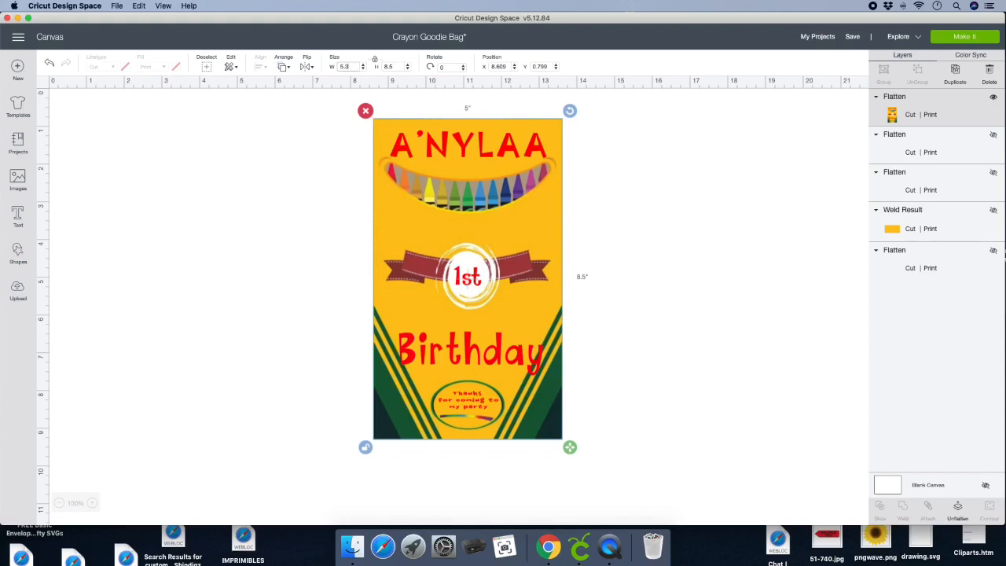
key("Return")
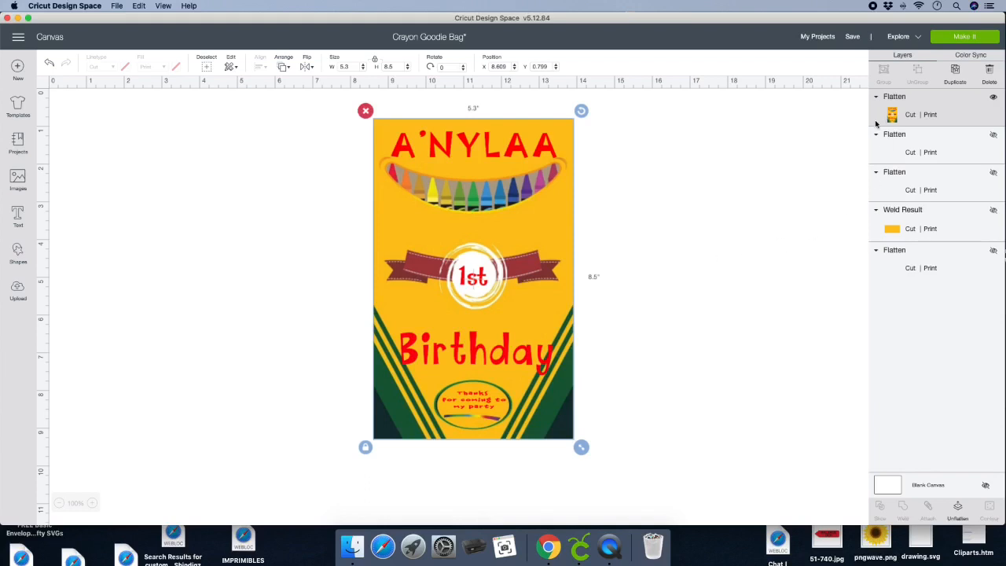
- Choose Cricut Maker as the machine and take the bag through the mat preview to the print and cut stage
left_click(903, 38)
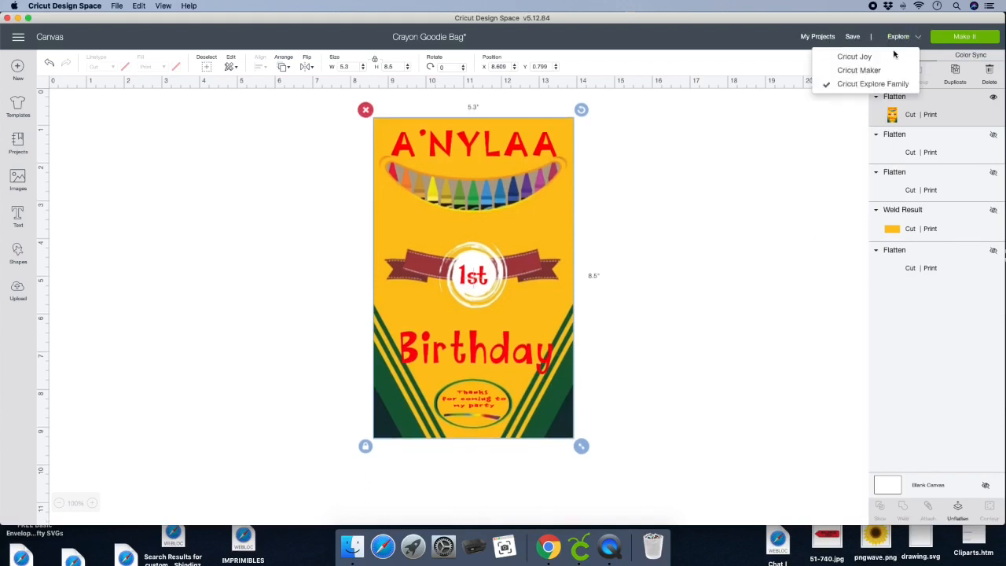
left_click(873, 70)
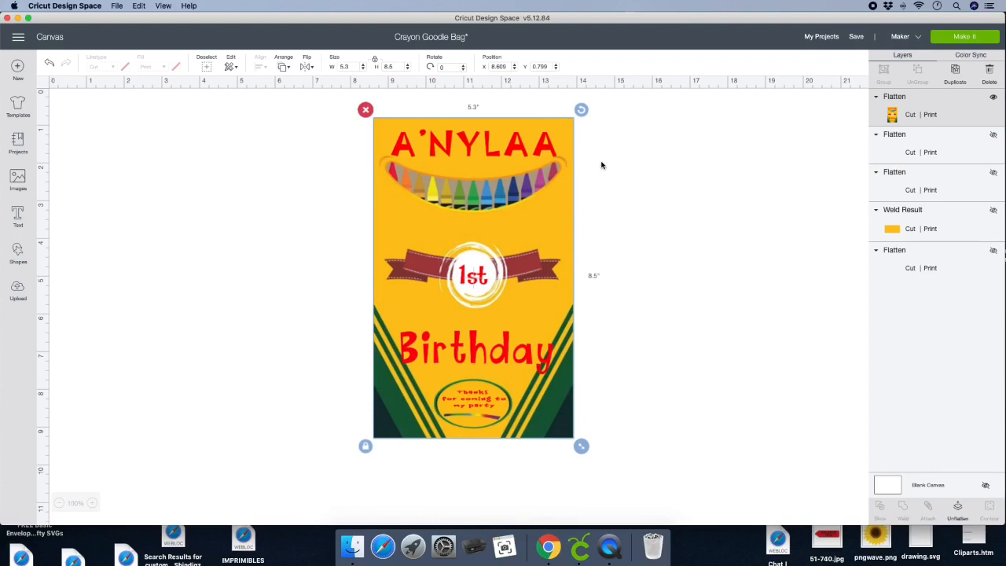
left_click(661, 171)
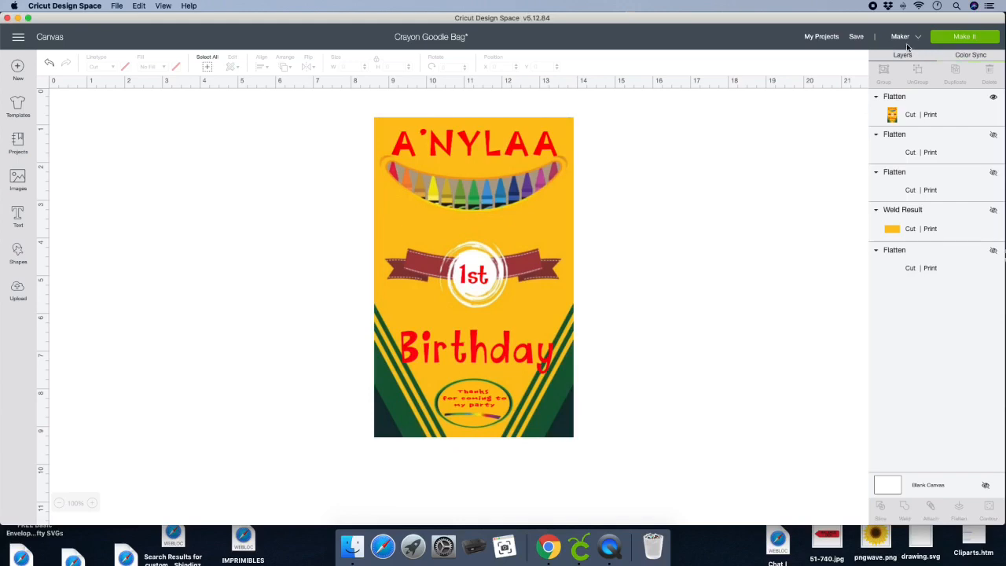
left_click(969, 38)
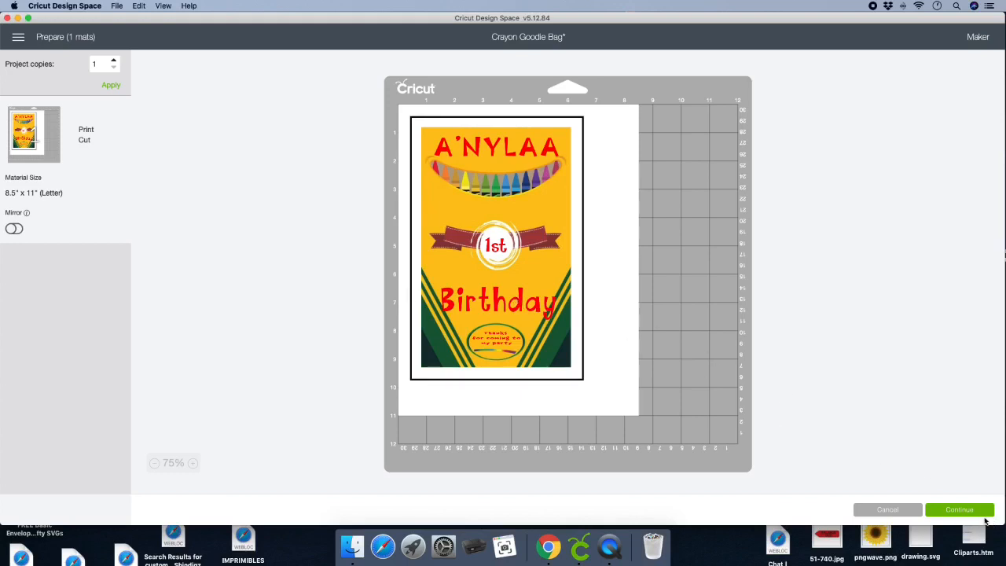
left_click(961, 510)
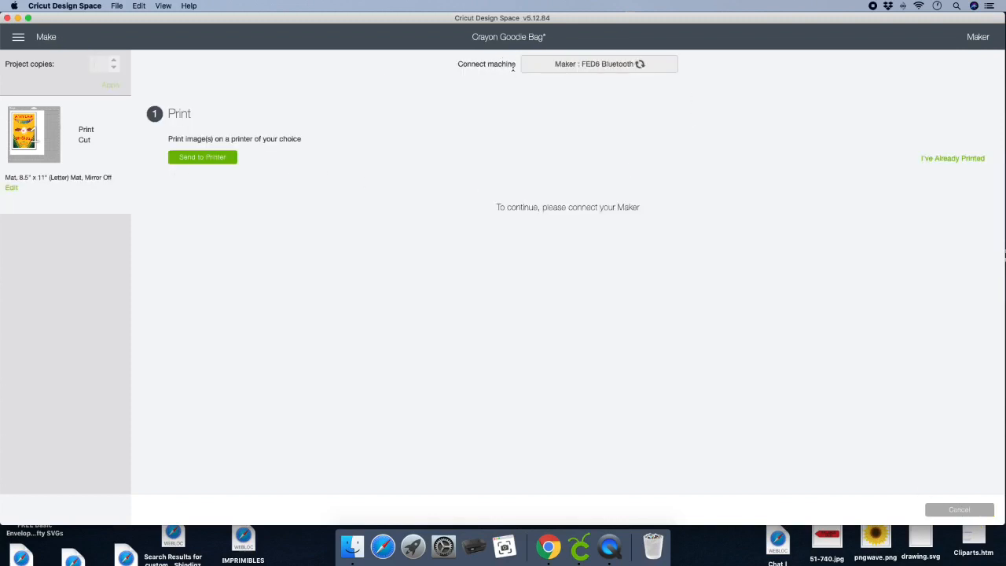
- Send the bag to the printer with Use System Dialog turned on in the print setup
left_click(205, 159)
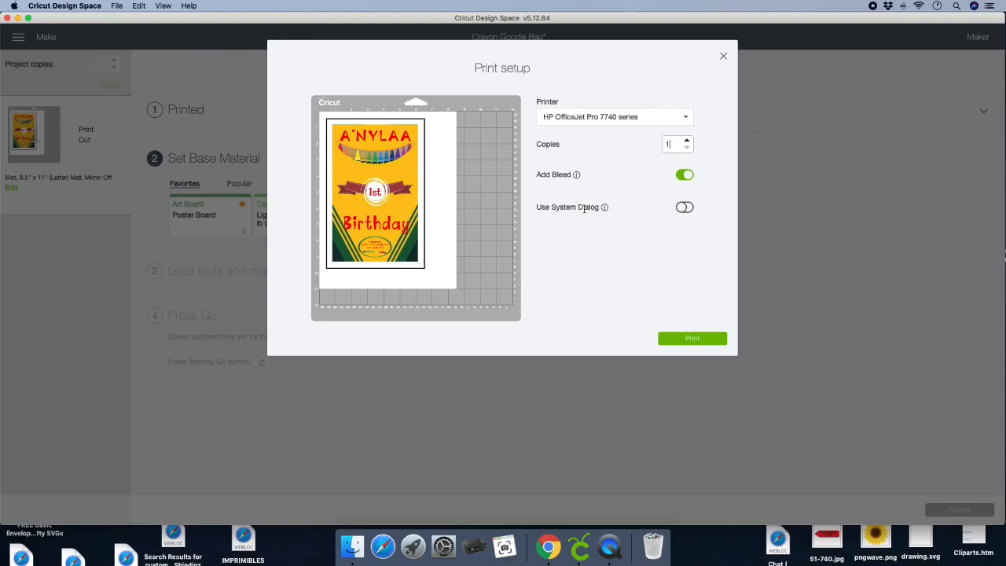
left_click(685, 208)
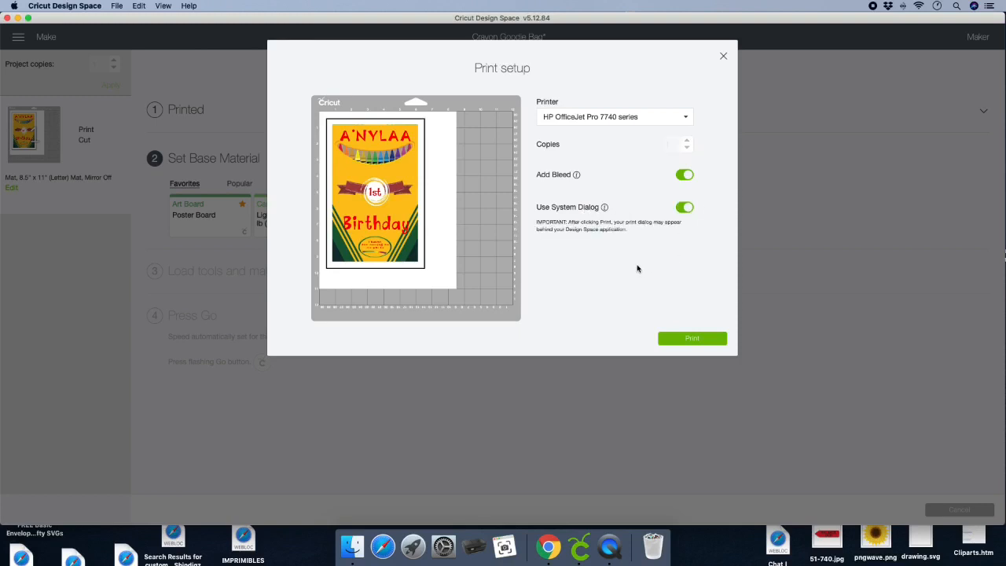
left_click(684, 340)
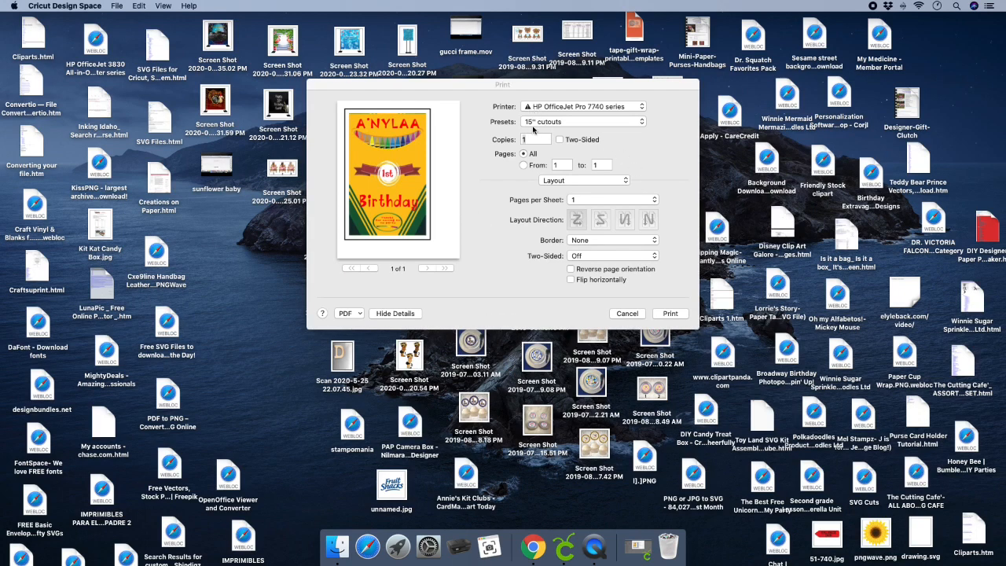
- Check the print job's Paper Type/Quality settings and cancel the system print dialog
left_click(583, 181)
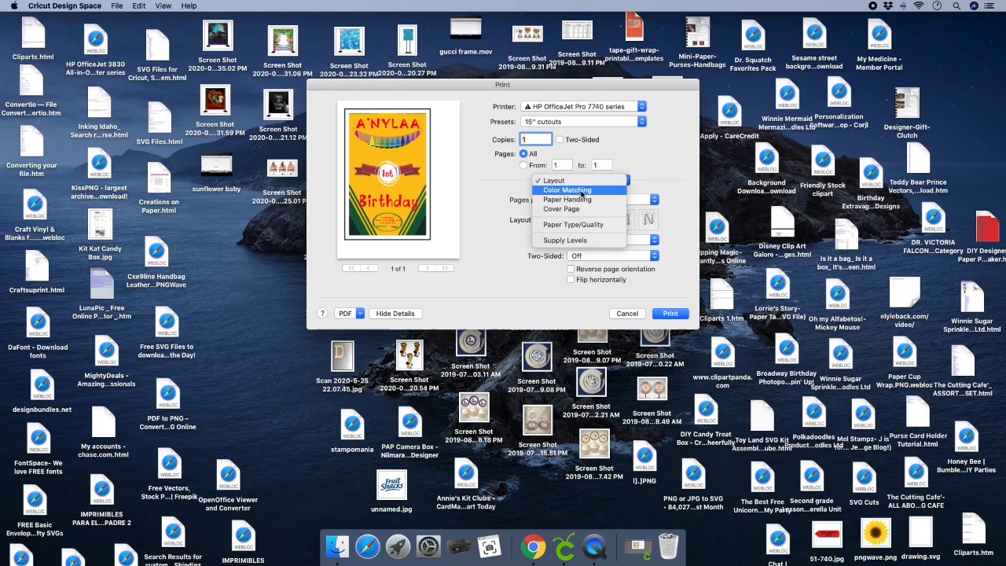
left_click(578, 225)
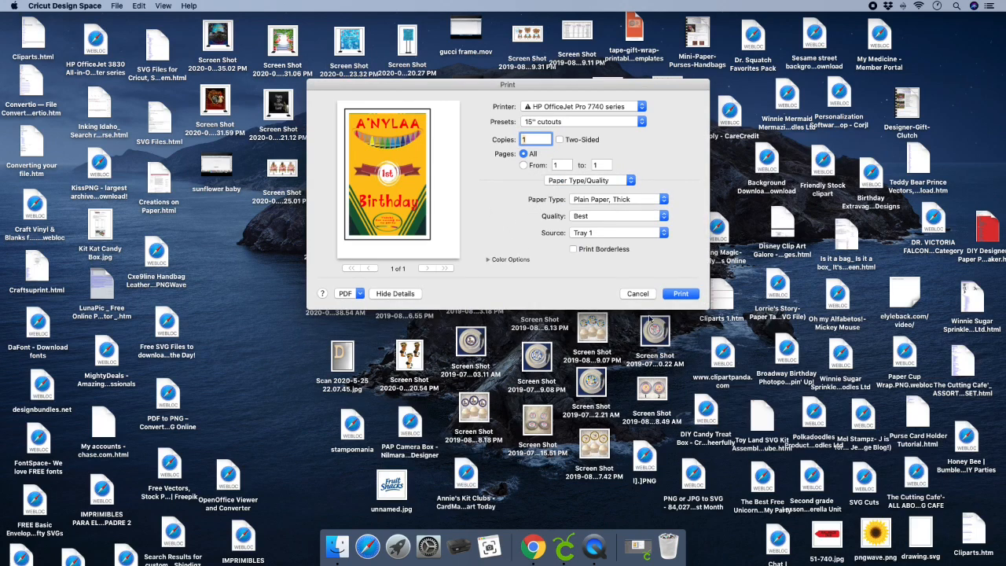
left_click(633, 294)
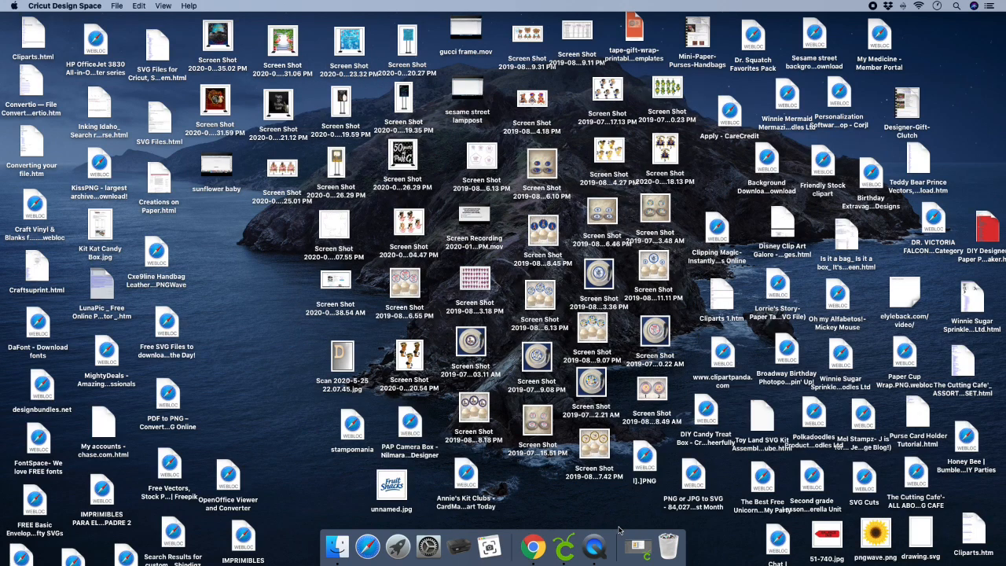
- Restore the minimized Design Space window and set the base material to Light Cardstock – 60 lb (163 gsm)
left_click(638, 546)
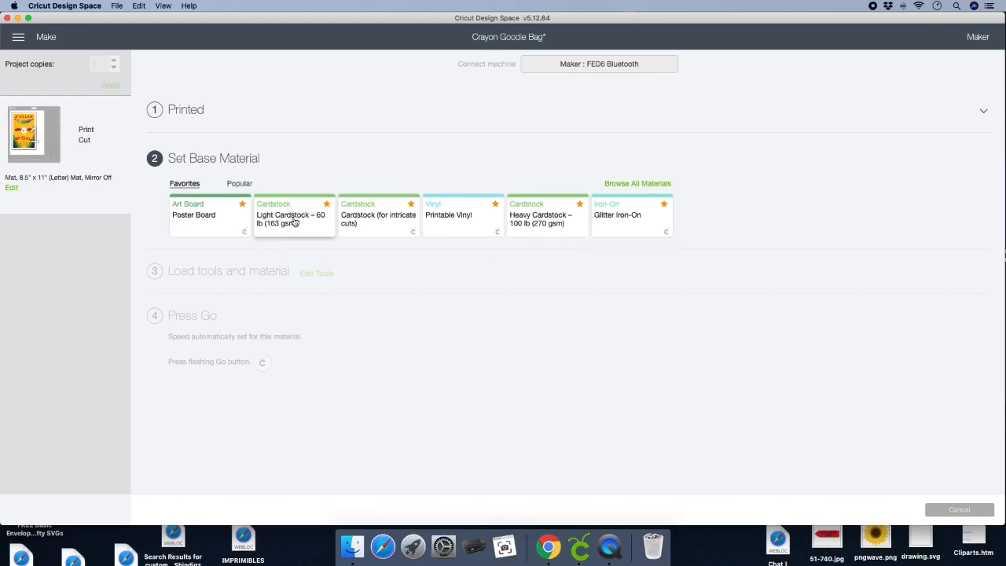
left_click(293, 222)
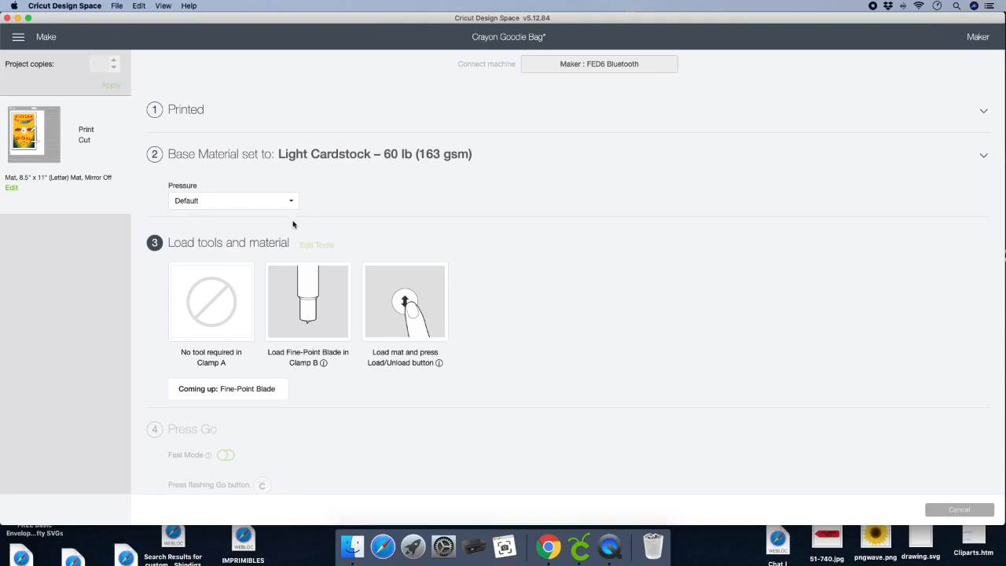